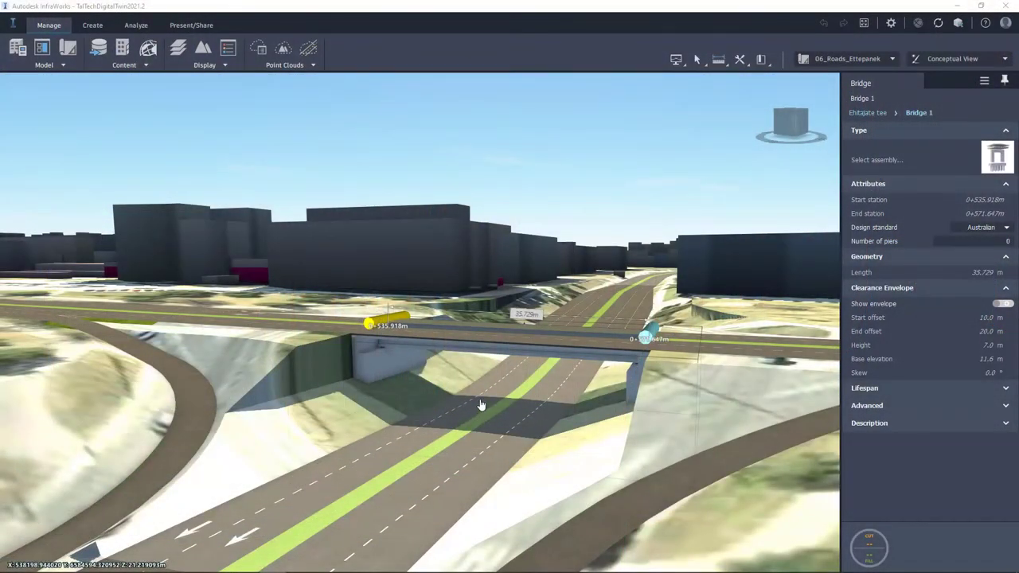
pyautogui.moveTo(541, 406); pyautogui.dragTo(442, 372, button='middle')
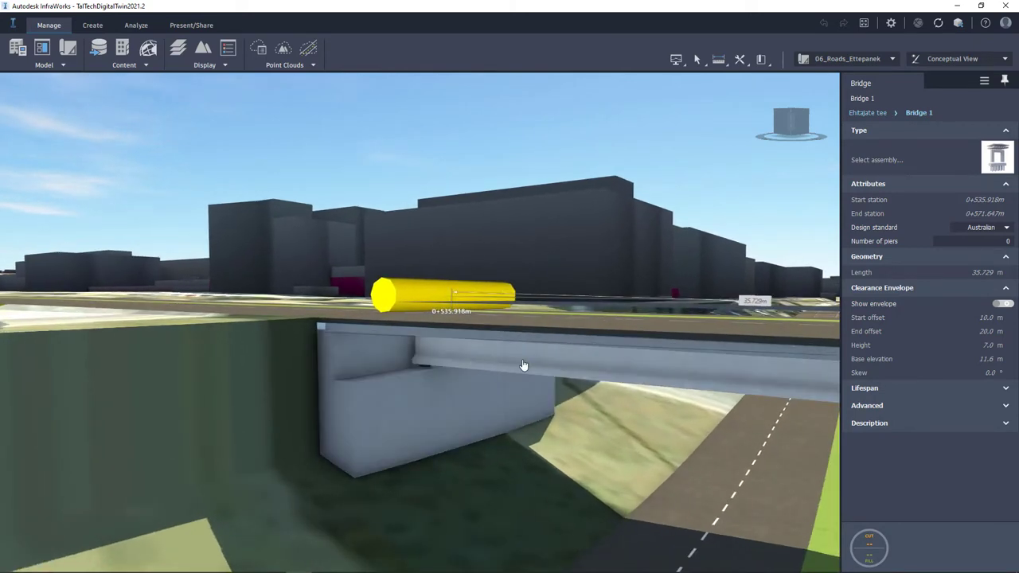
pyautogui.moveTo(523, 366); pyautogui.dragTo(526, 478, button='middle')
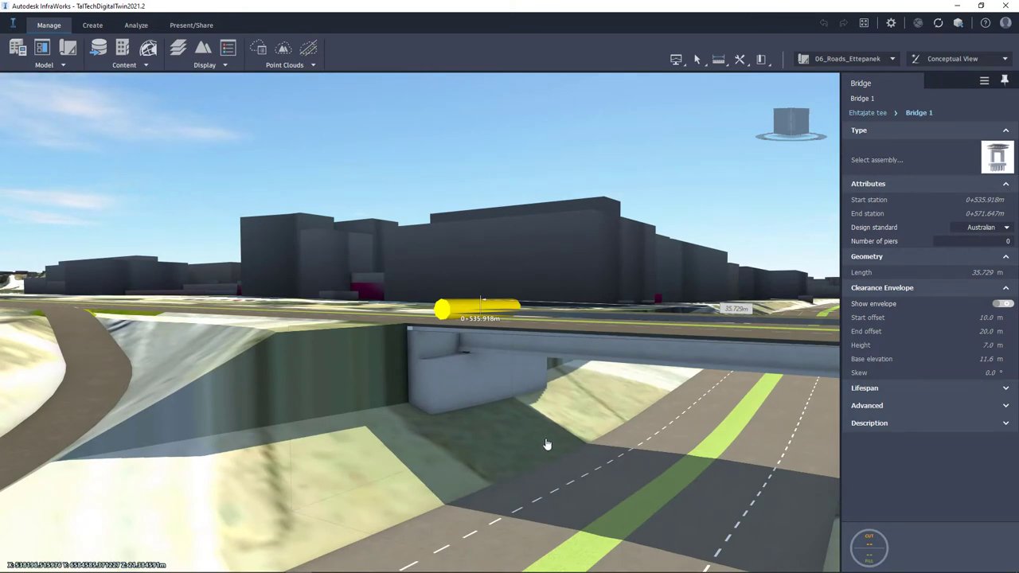
pyautogui.moveTo(528, 419)
pyautogui.mouseDown(button='middle')
pyautogui.moveTo(407, 361)
pyautogui.moveTo(341, 427)
pyautogui.moveTo(448, 451)
pyautogui.moveTo(398, 466)
pyautogui.moveTo(298, 464)
pyautogui.moveTo(332, 469)
pyautogui.mouseUp(button='middle')
pyautogui.scroll(-10, 341, 451)
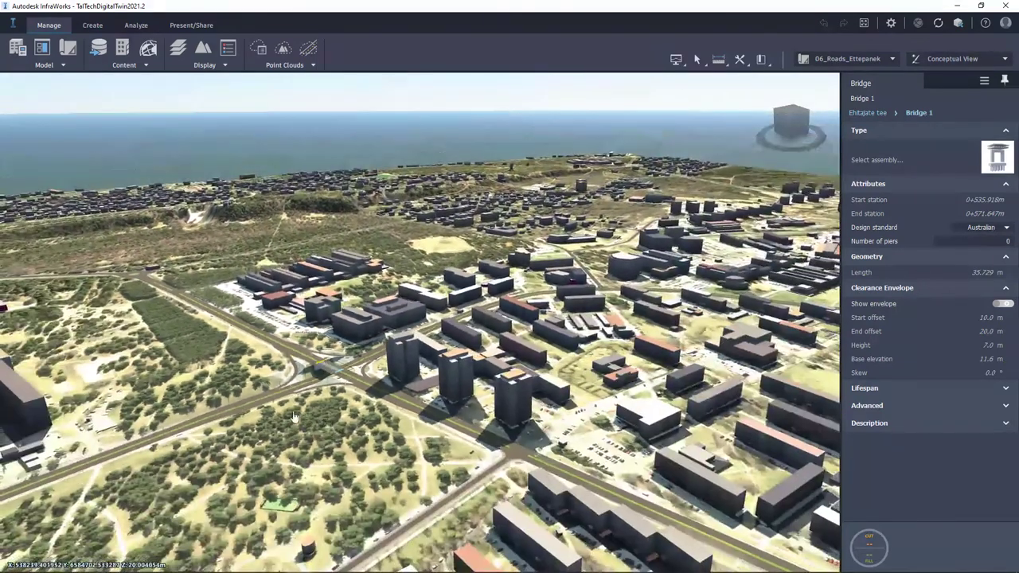
pyautogui.moveTo(294, 418); pyautogui.dragTo(441, 376)
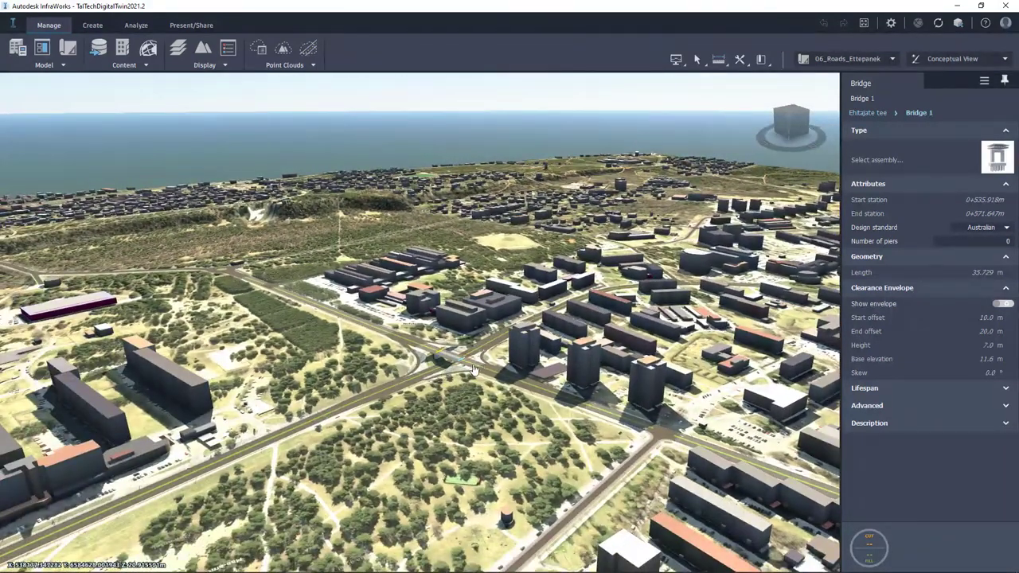
pyautogui.scroll(3, 466, 365)
pyautogui.scroll(3, 450, 363)
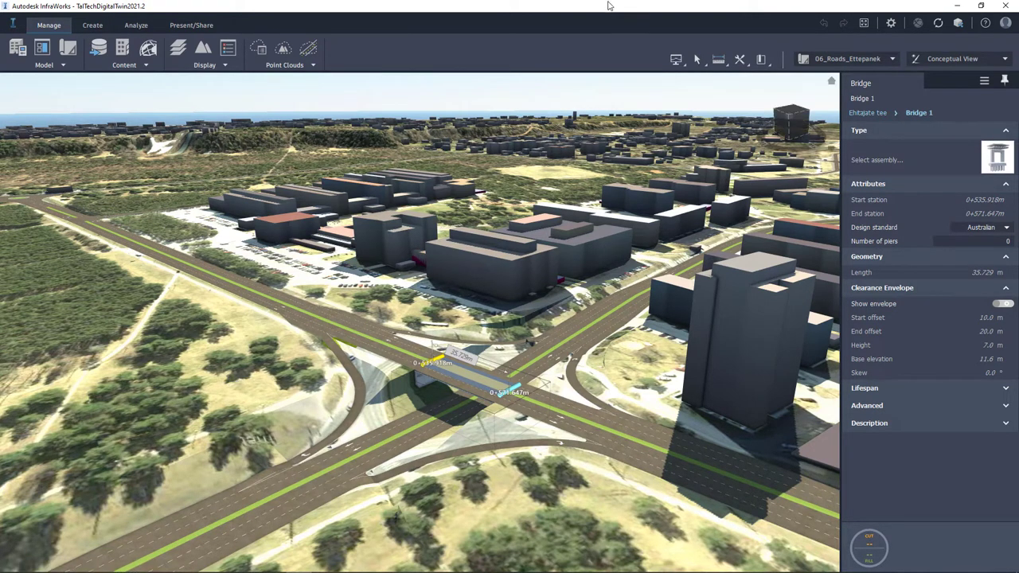
# Close InfraWorks and launch Civil 3D 2022 from the Windows search with a blank drawing
pyautogui.click(1006, 6)
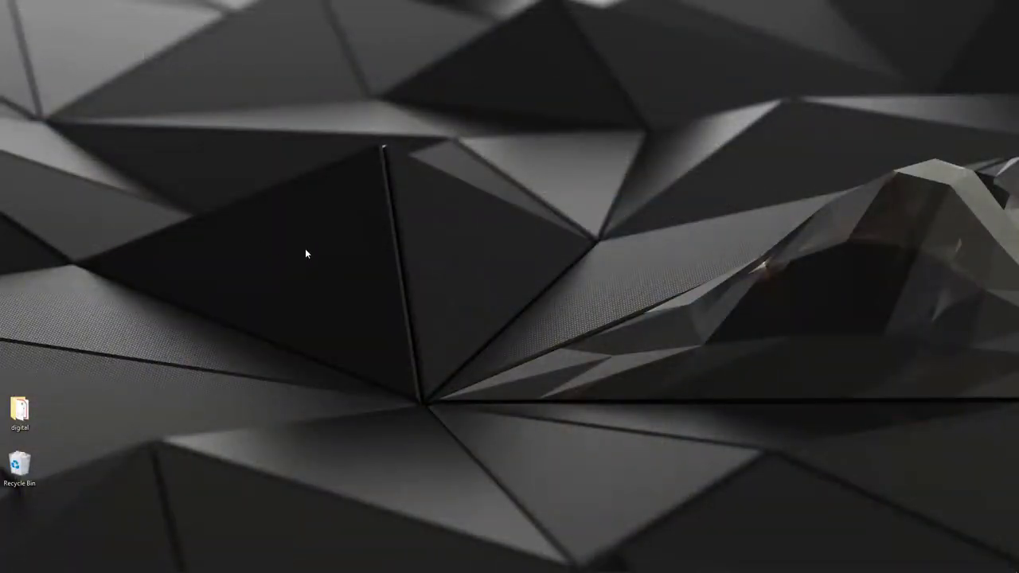
pyautogui.press('super')
pyautogui.write('civil')
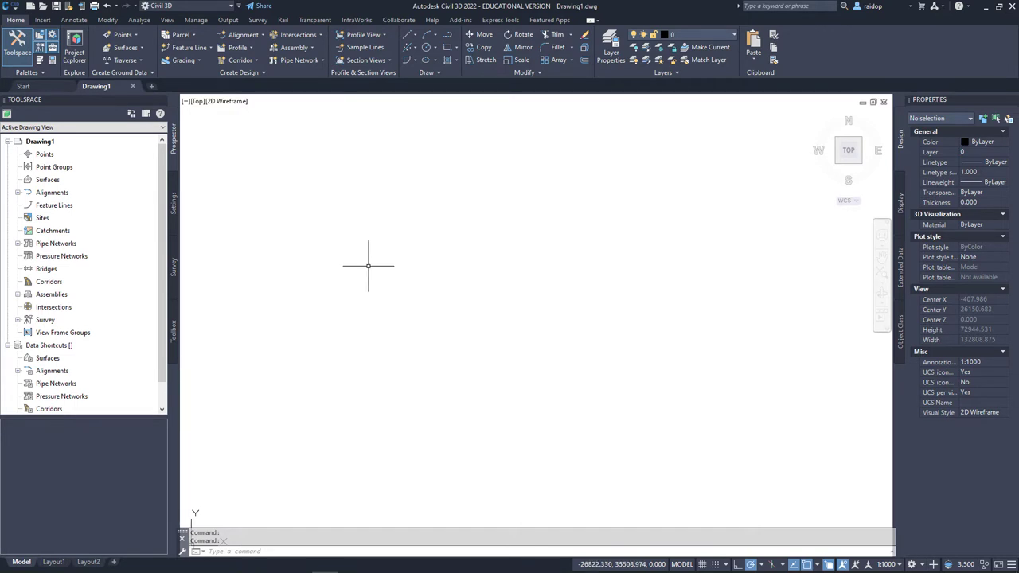
# In Drawing1's settings, set the coordinate system to Estonia category, Estonian Coordinate System of 1997 (Estonia97.Estonia)
pyautogui.click(173, 199)
pyautogui.rightClick(43, 143)
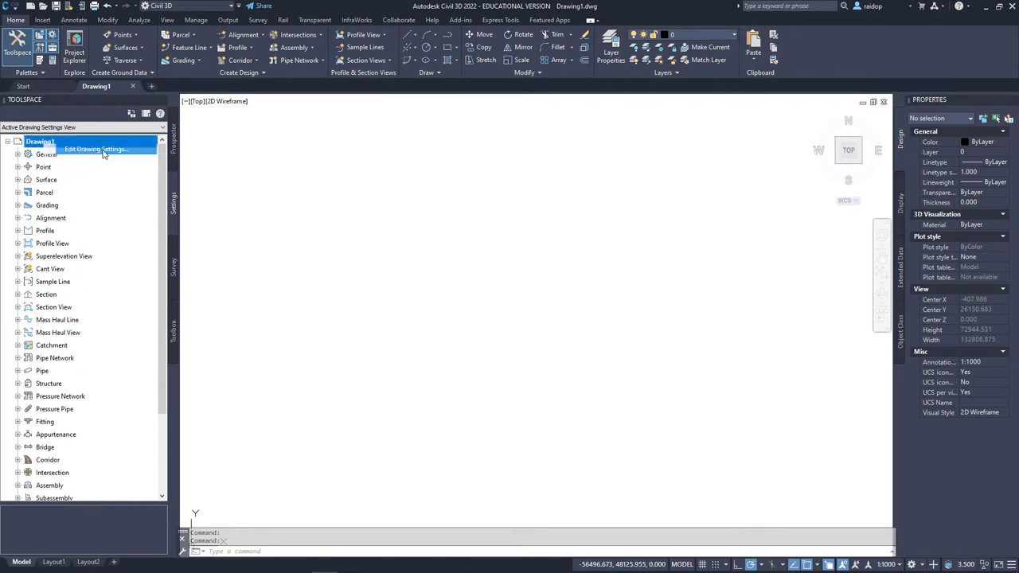
pyautogui.click(95, 149)
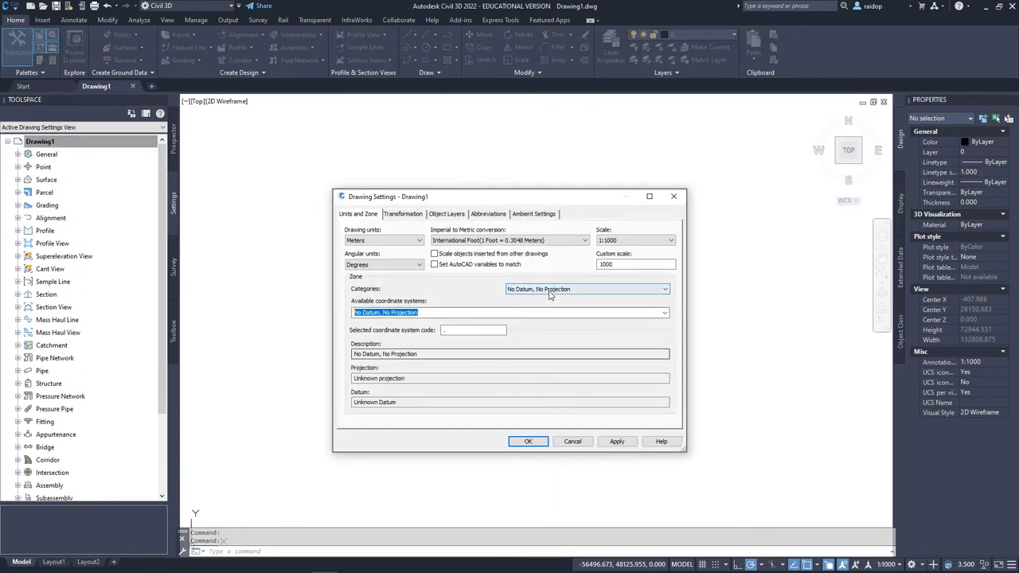
pyautogui.click(537, 291)
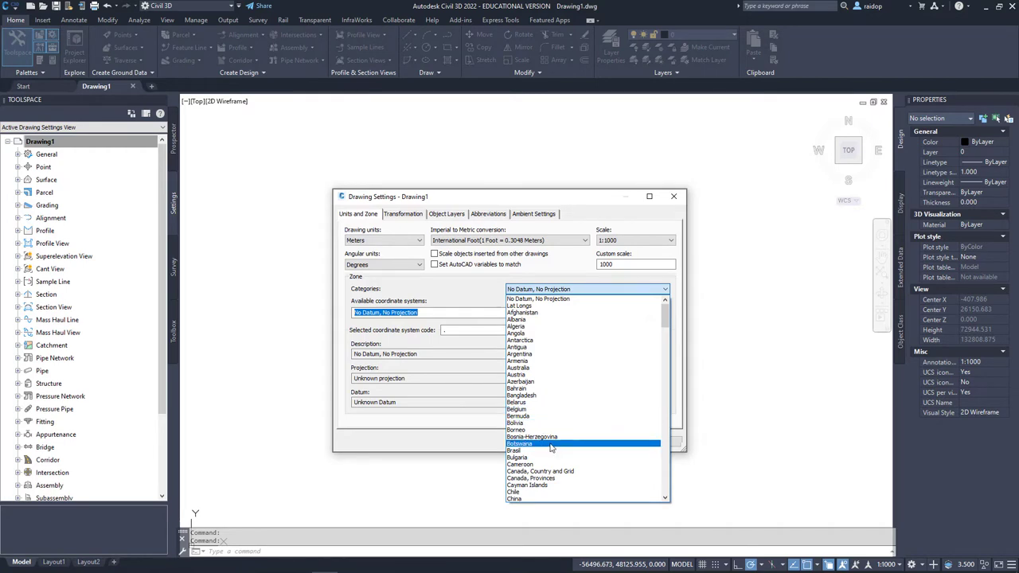
pyautogui.scroll(-10, 549, 434)
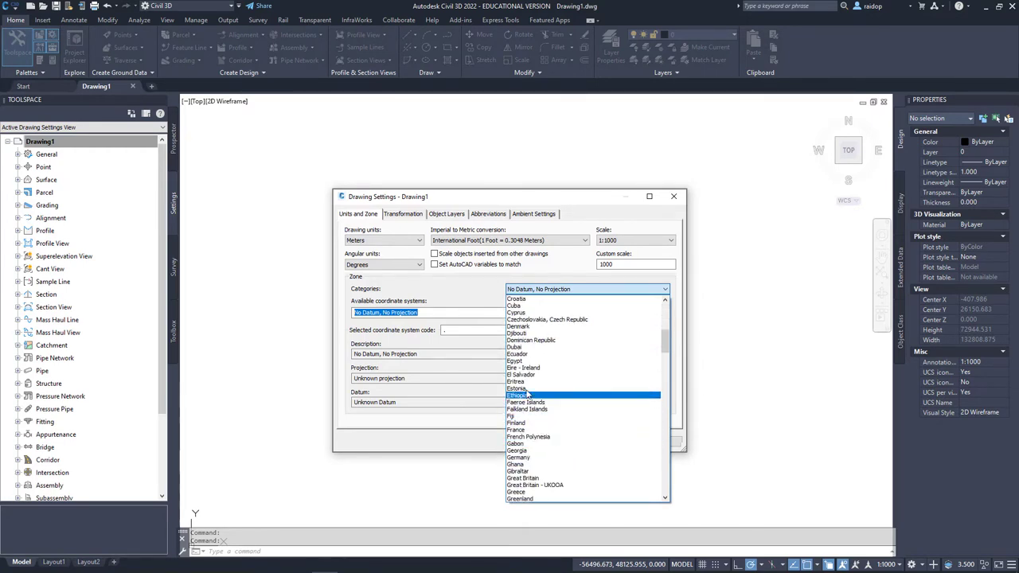
pyautogui.click(549, 388)
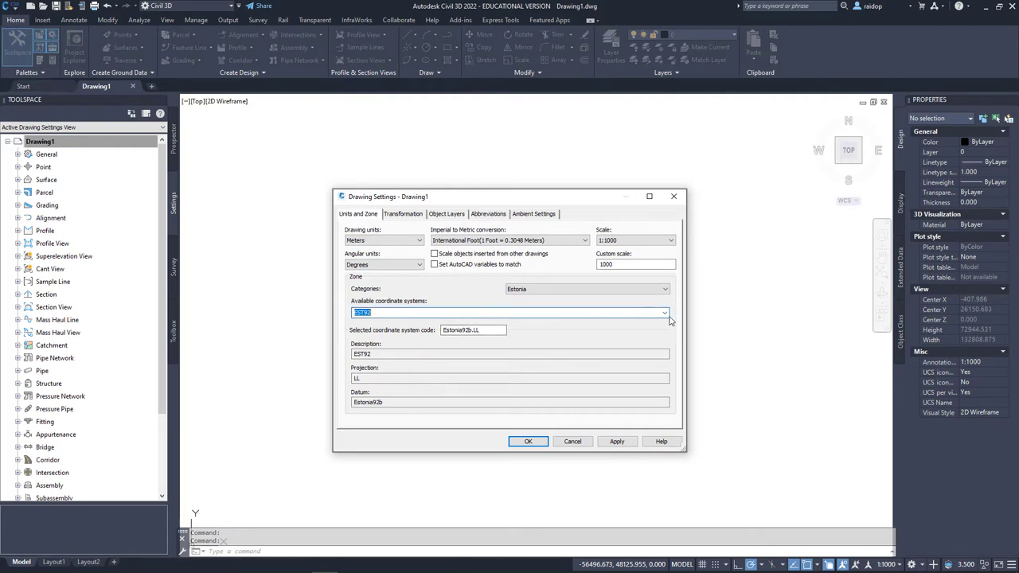
pyautogui.click(665, 313)
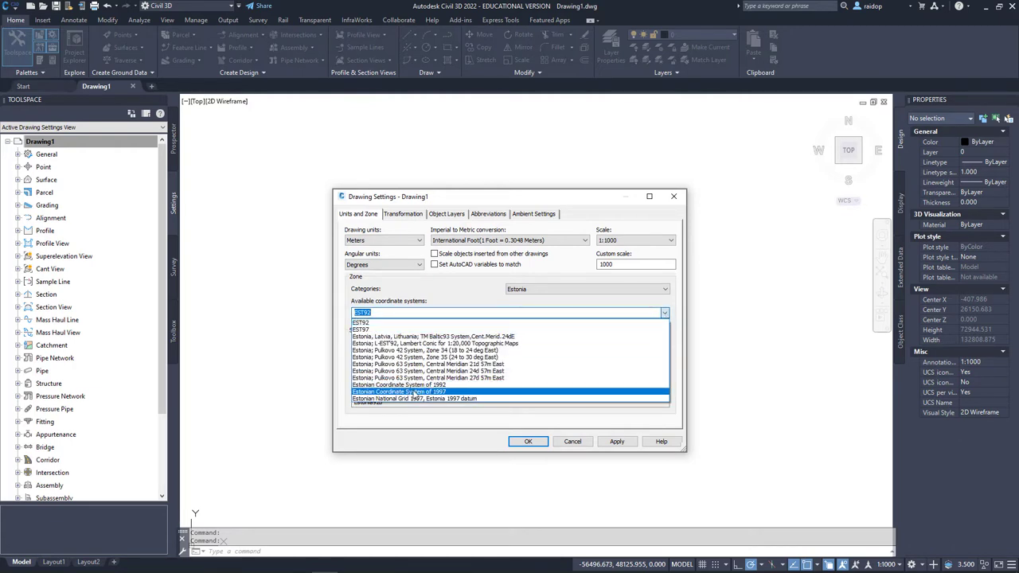
pyautogui.click(414, 392)
pyautogui.click(617, 441)
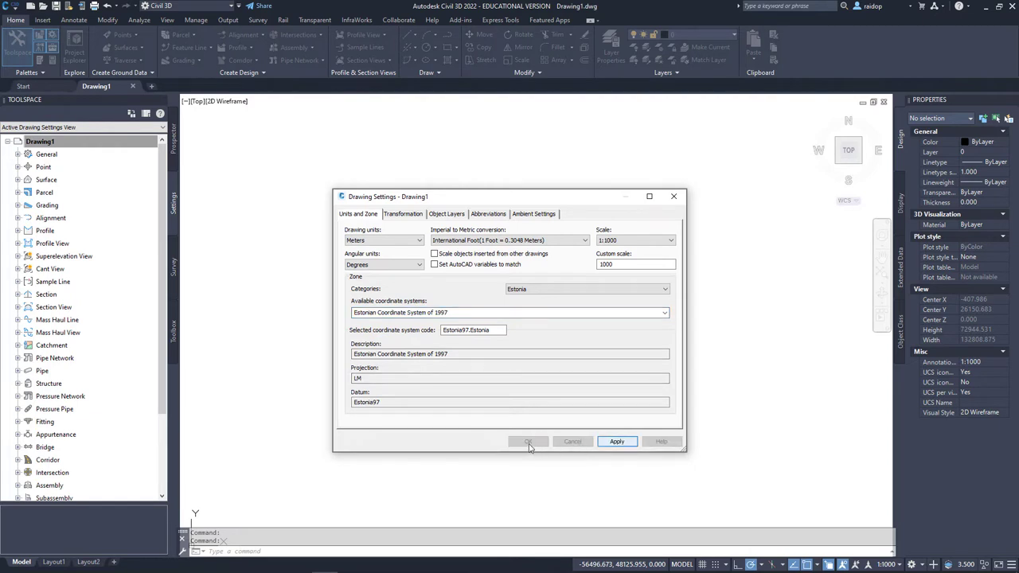
pyautogui.click(530, 443)
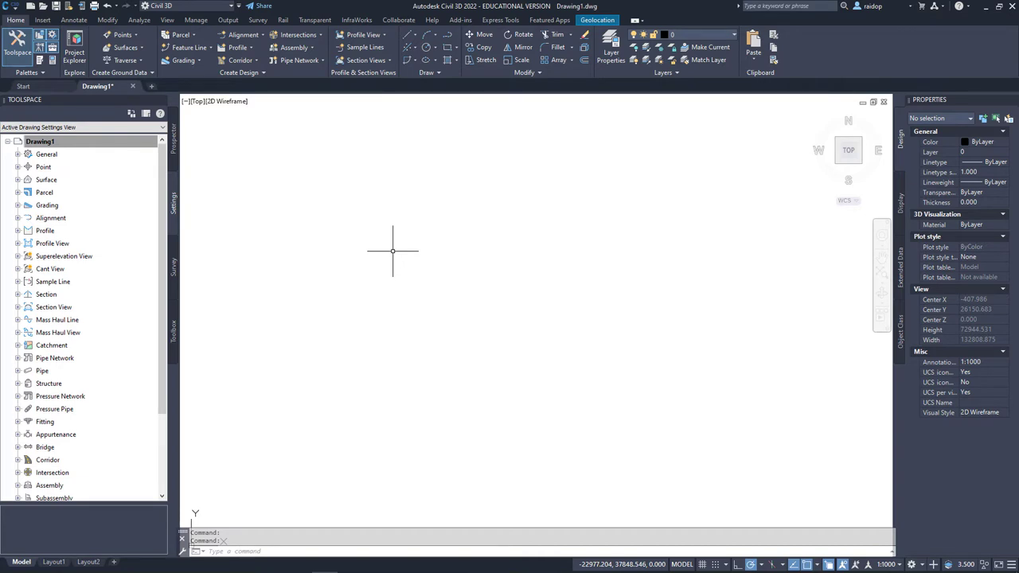
# Locate and select TalTechDigitalTwin2021.2.sqlite in F:\00-digital\65-MyModels\InfraWorks in File Explorer
pyautogui.hotkey('alt', 'Tab')
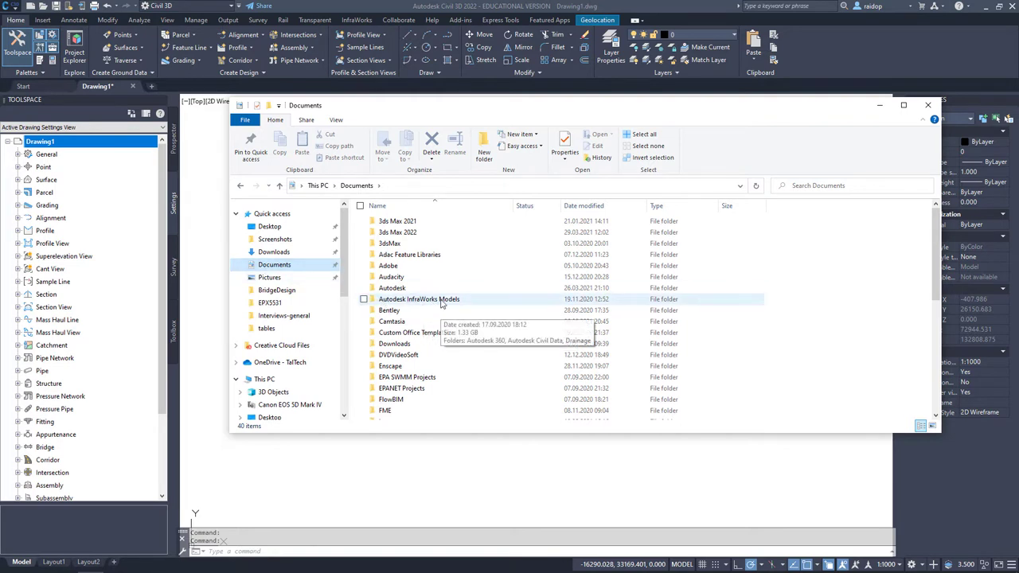
pyautogui.doubleClick(441, 300)
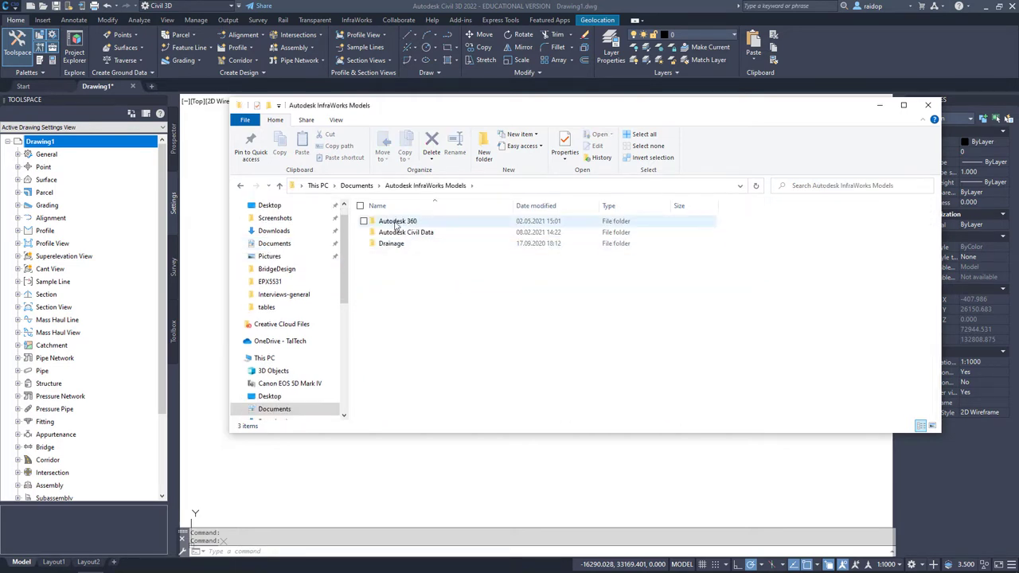
pyautogui.doubleClick(396, 225)
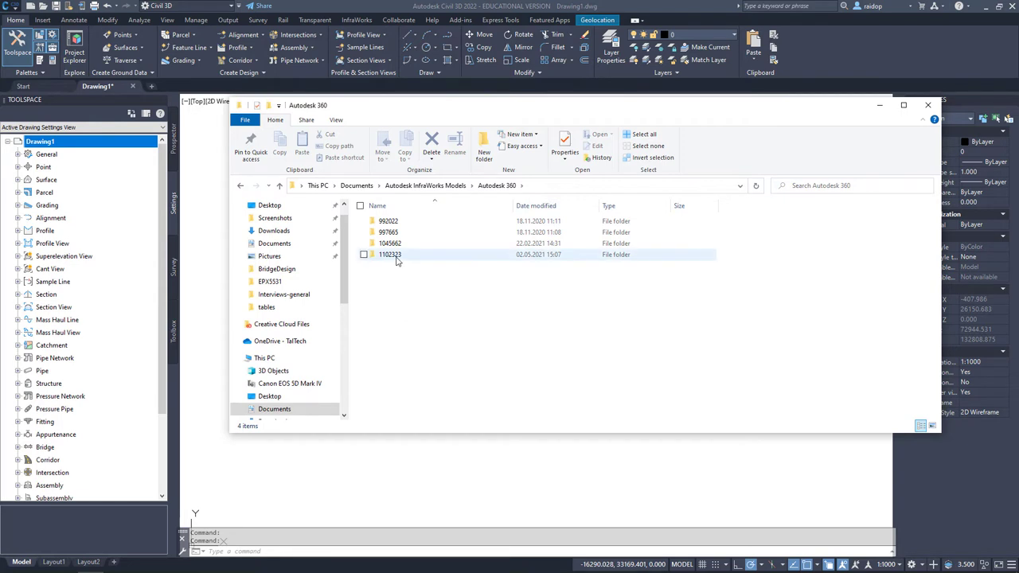
pyautogui.doubleClick(396, 254)
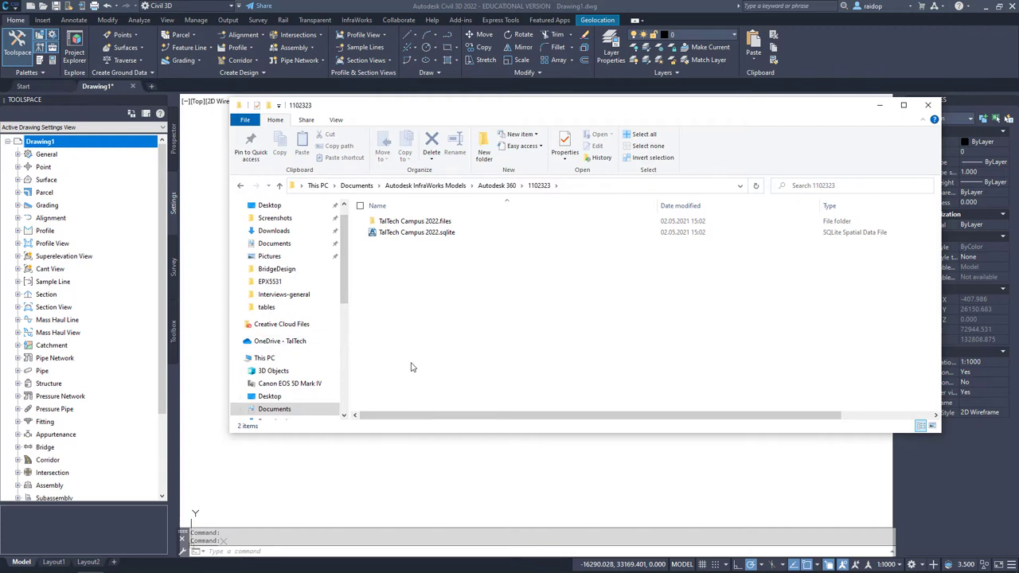
pyautogui.scroll(-5, 345, 407)
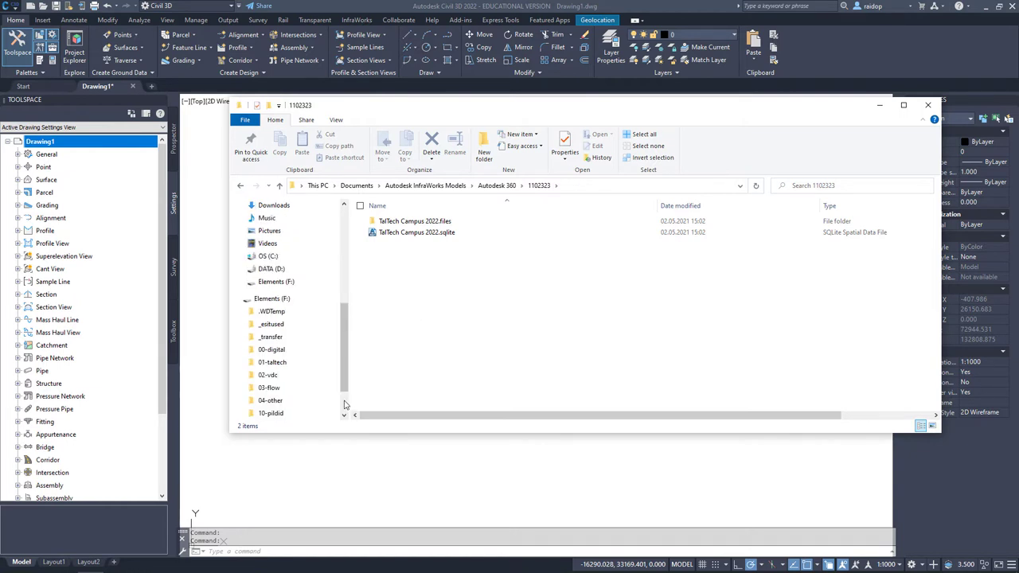
pyautogui.hotkey('alt', 'Left')
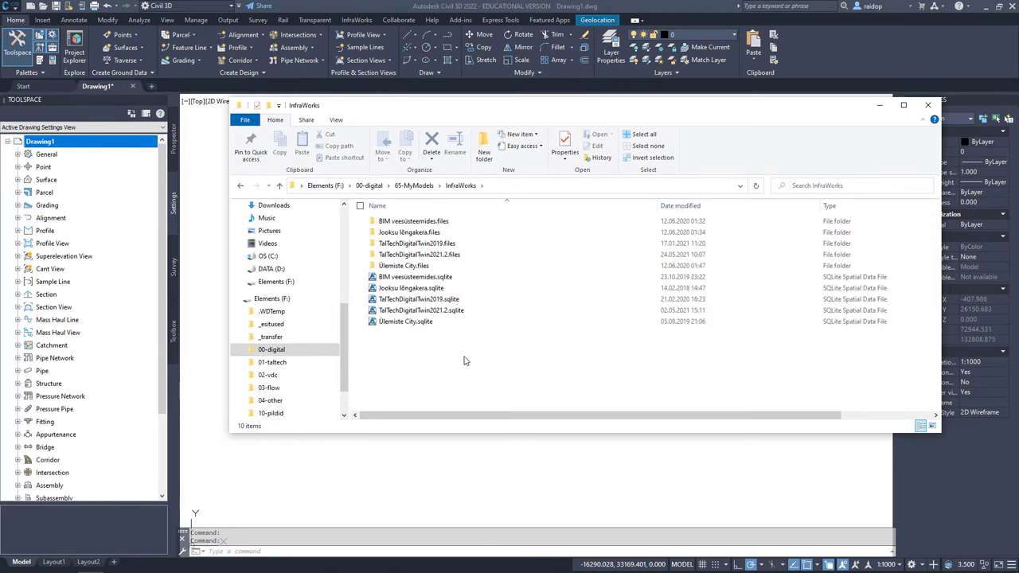
pyautogui.click(449, 315)
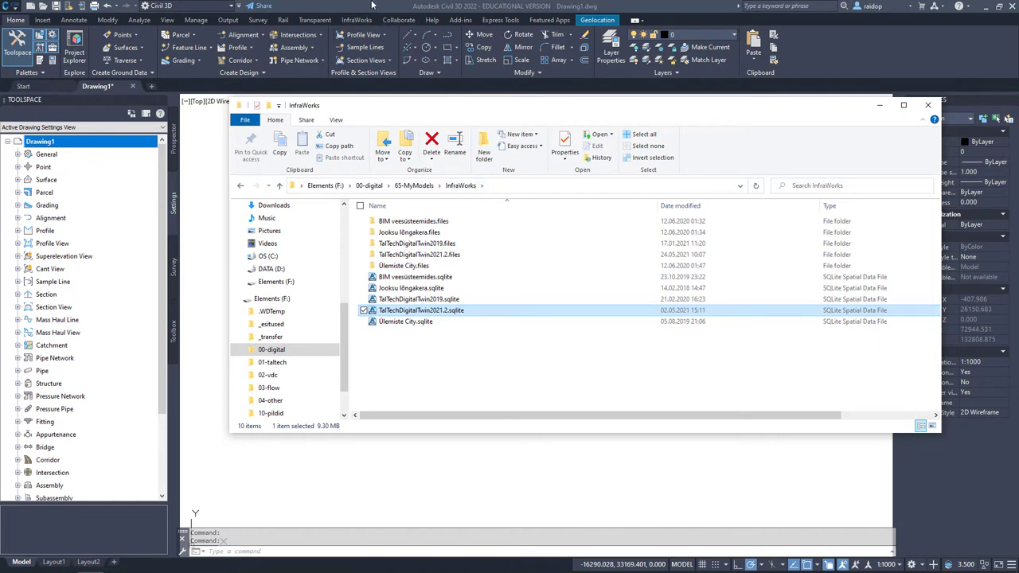
# Copy the InfraWorks folder path from the address bar and switch back to Civil 3D
pyautogui.click(502, 186)
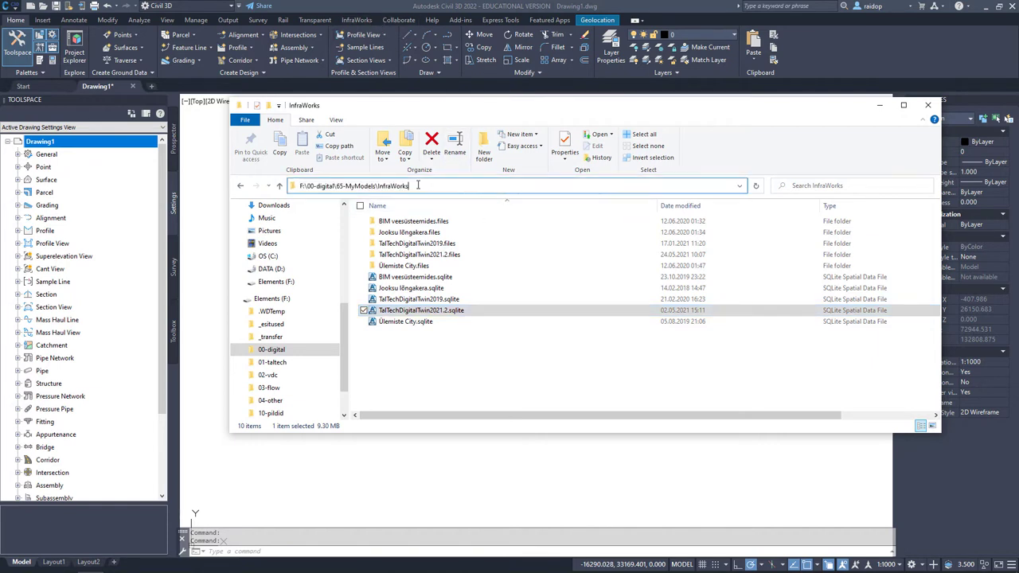
pyautogui.moveTo(411, 185); pyautogui.dragTo(301, 184)
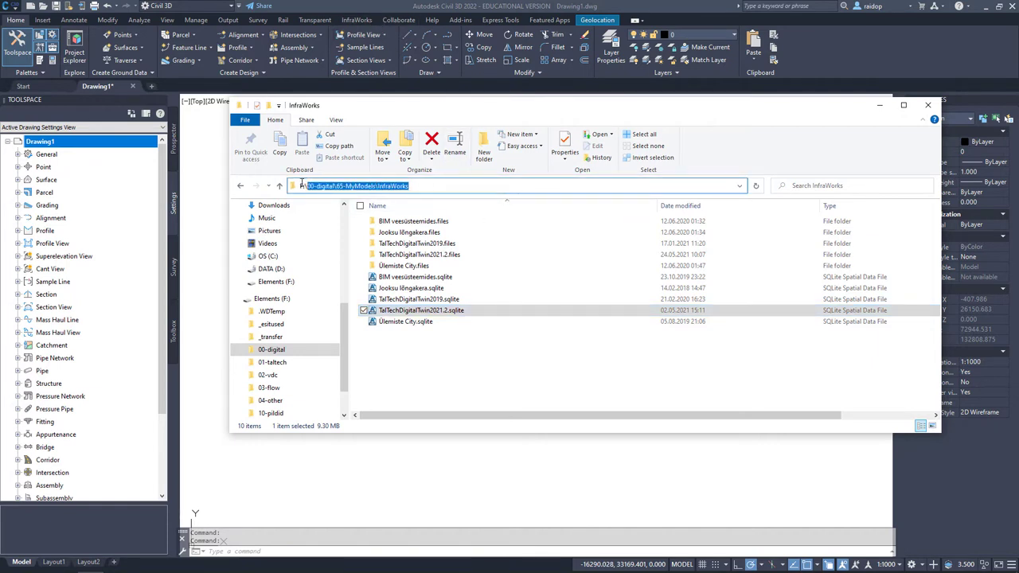
pyautogui.click(349, 9)
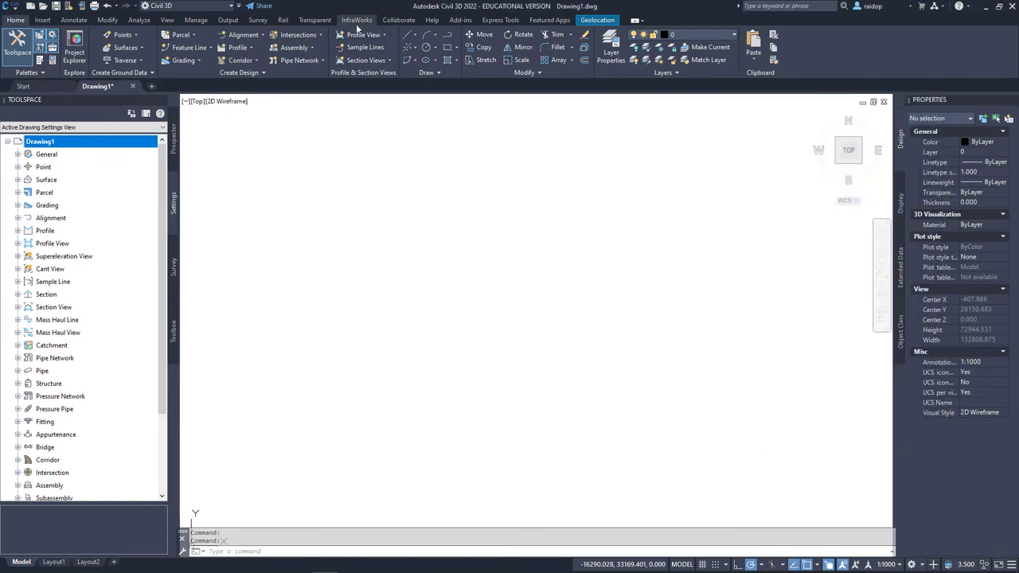
# Open the Open InfraWorks Model dialog and paste F:\00-digital\65-MyModels\InfraWorks as the model path
pyautogui.click(355, 20)
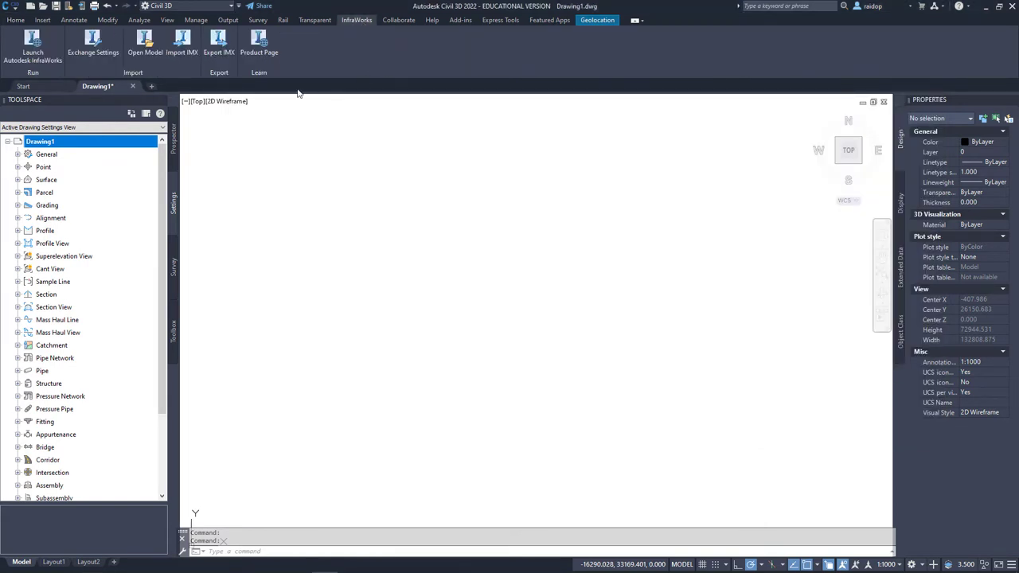
pyautogui.click(145, 54)
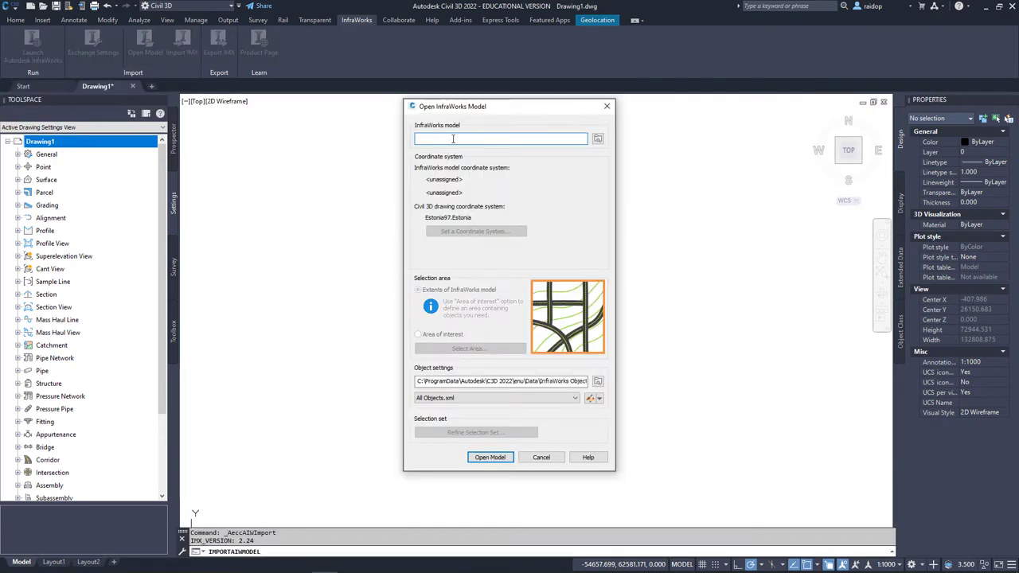
pyautogui.write('F:\\00-digital\\65-MyModels\\InfraWorks\\')
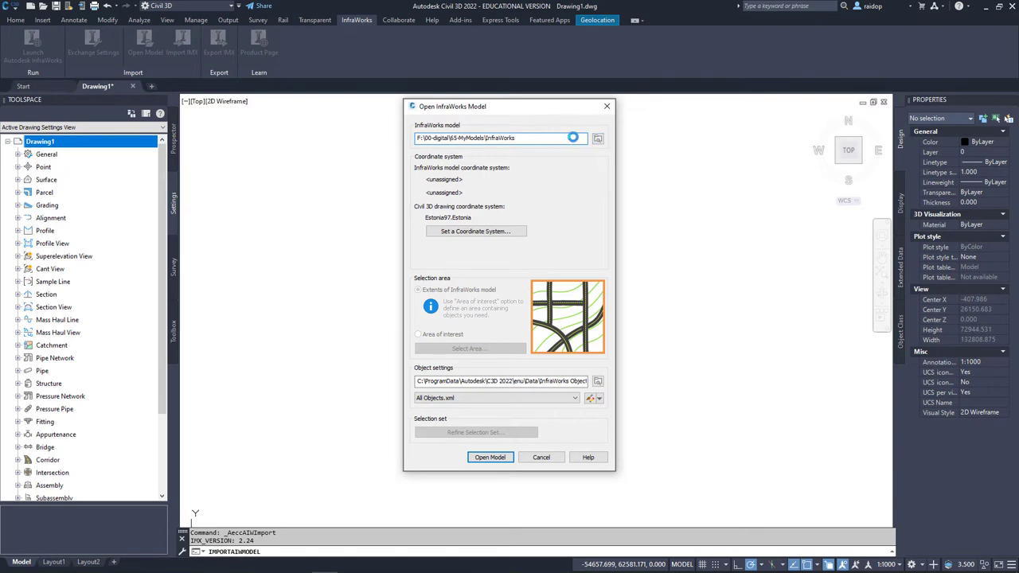
# Browse to and load TalTechDigitalTwin2021.2.sqlite as the InfraWorks model
pyautogui.click(598, 139)
pyautogui.click(487, 285)
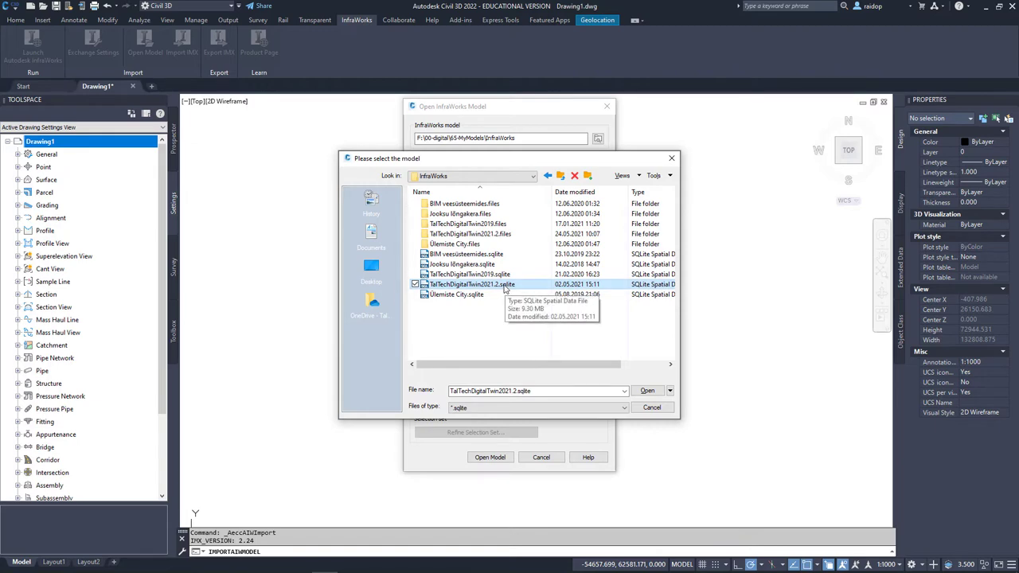
pyautogui.click(648, 391)
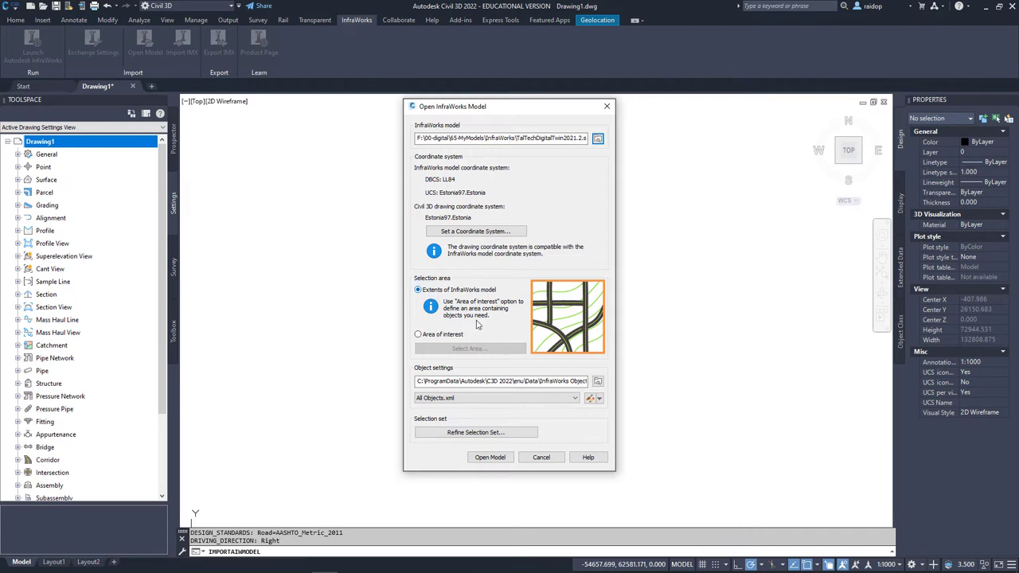
pyautogui.click(472, 432)
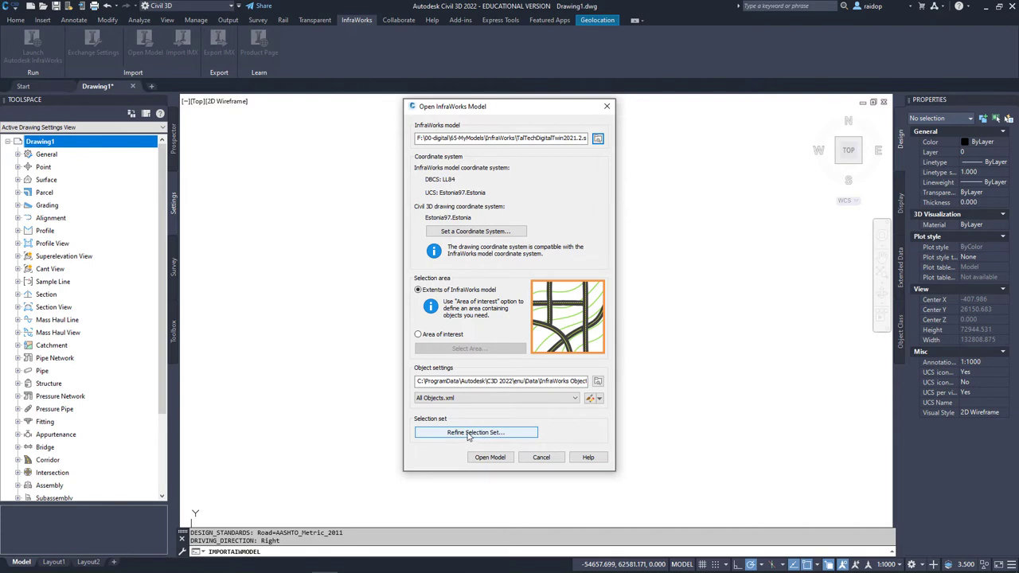
pyautogui.click(469, 434)
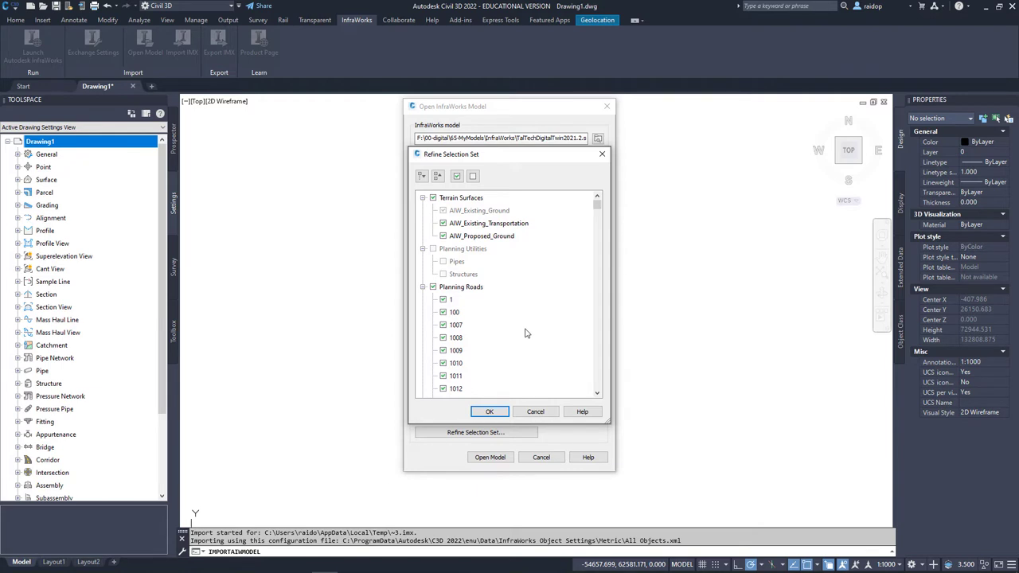
pyautogui.scroll(-3, 528, 340)
pyautogui.scroll(-10, 528, 340)
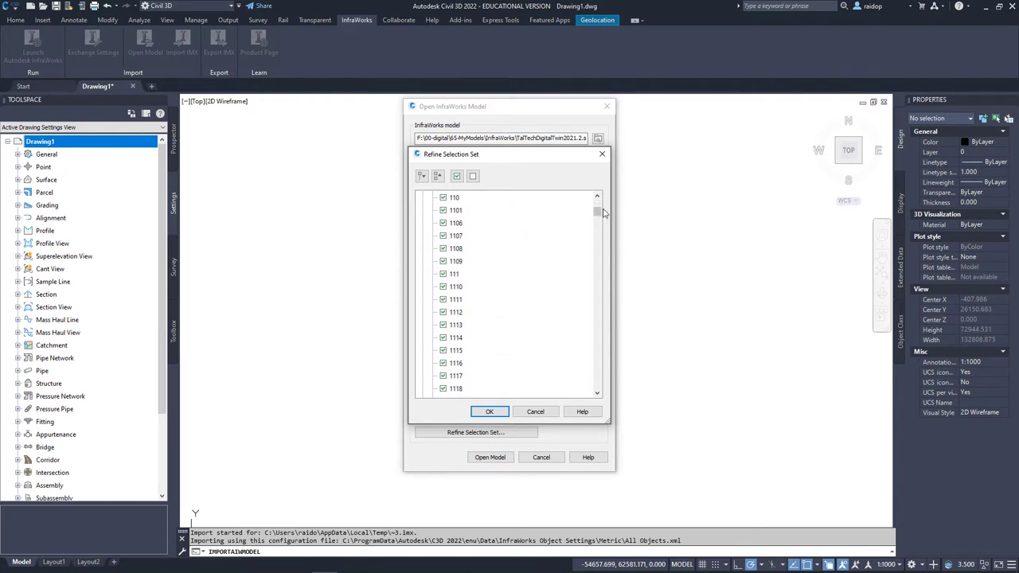
pyautogui.moveTo(597, 212); pyautogui.dragTo(591, 355)
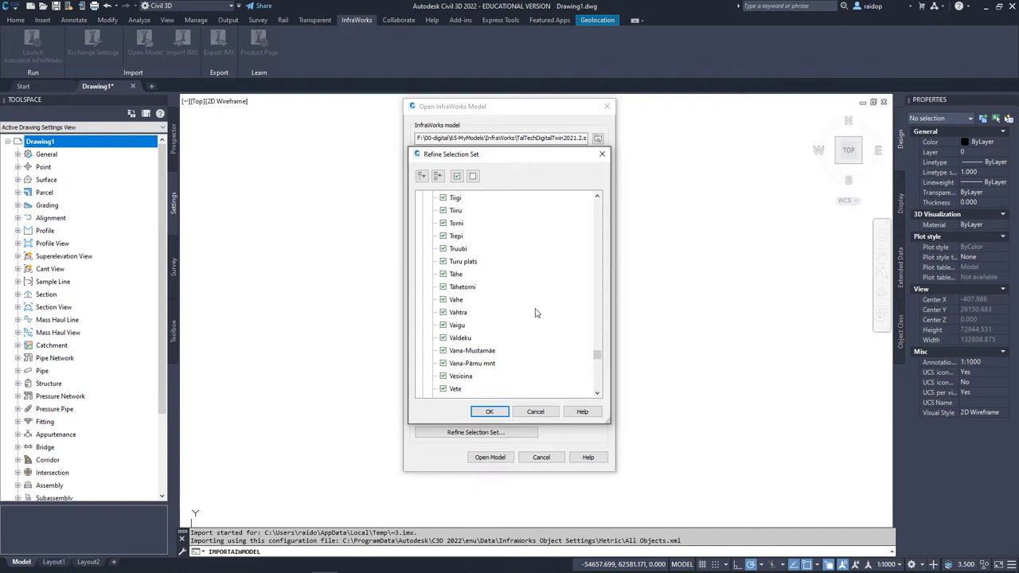
pyautogui.moveTo(596, 356); pyautogui.dragTo(598, 348)
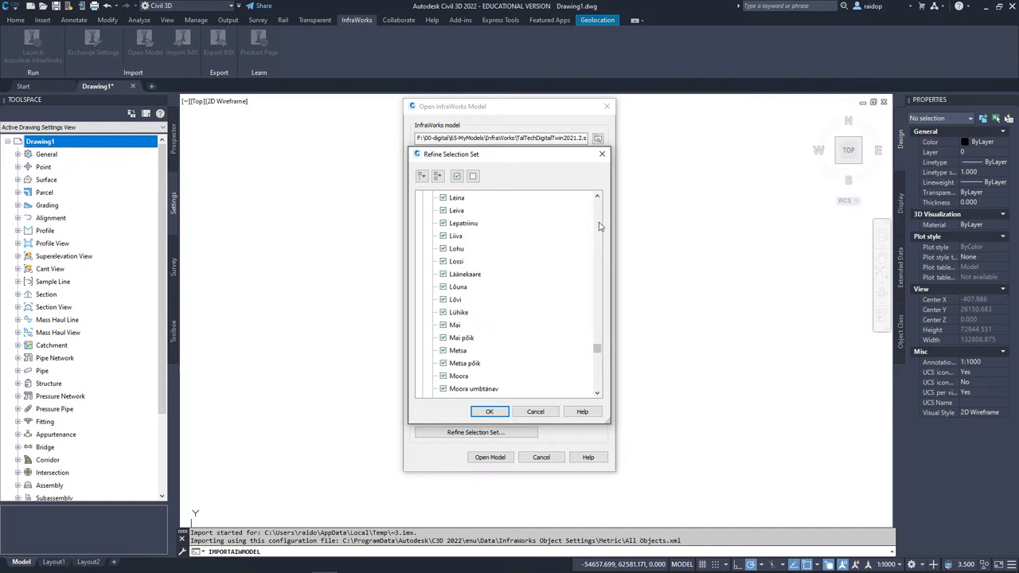
pyautogui.scroll(10, 600, 227)
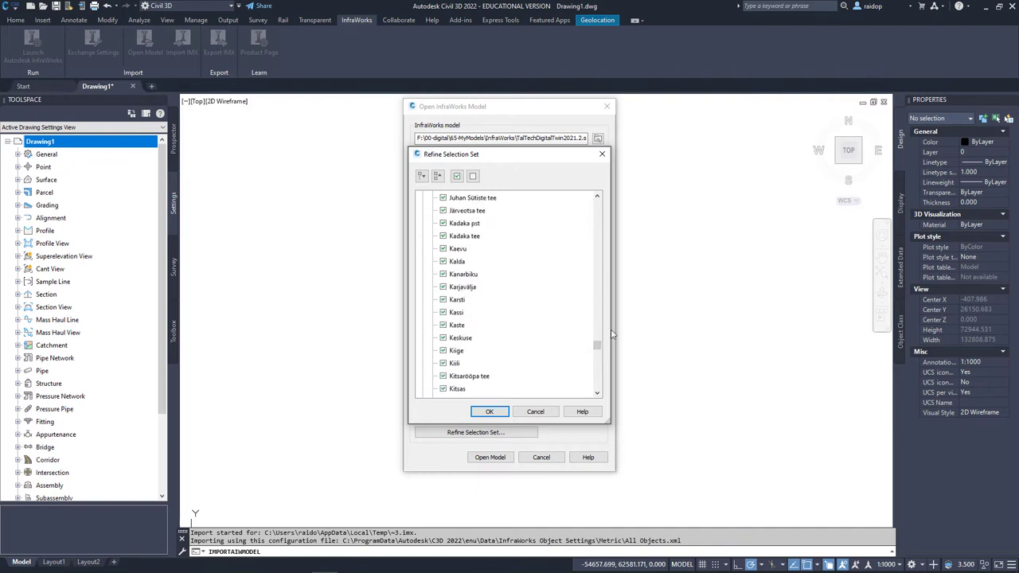
pyautogui.moveTo(595, 346); pyautogui.dragTo(597, 363)
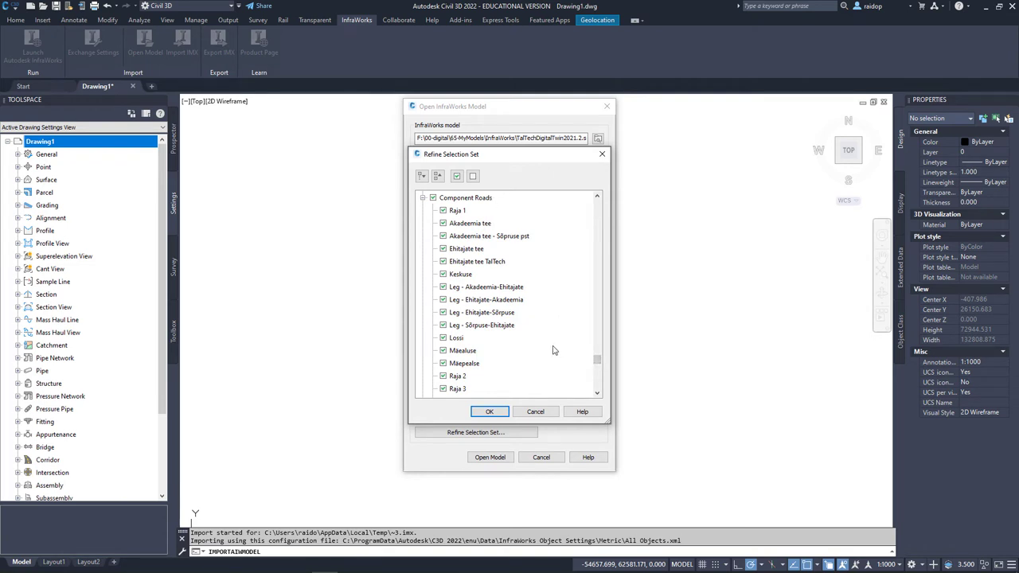
pyautogui.moveTo(597, 360); pyautogui.dragTo(596, 384)
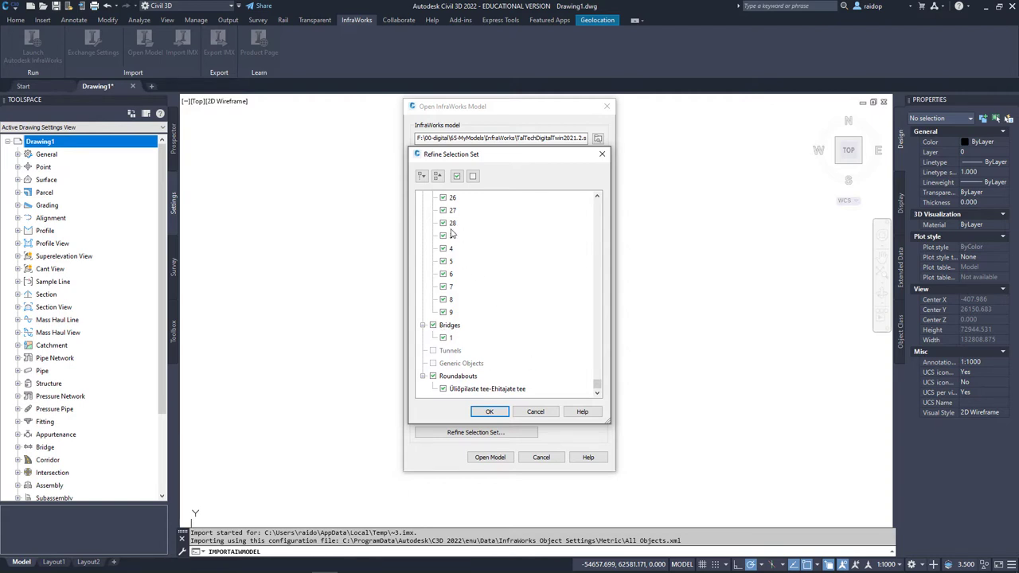
pyautogui.moveTo(599, 385); pyautogui.dragTo(597, 202)
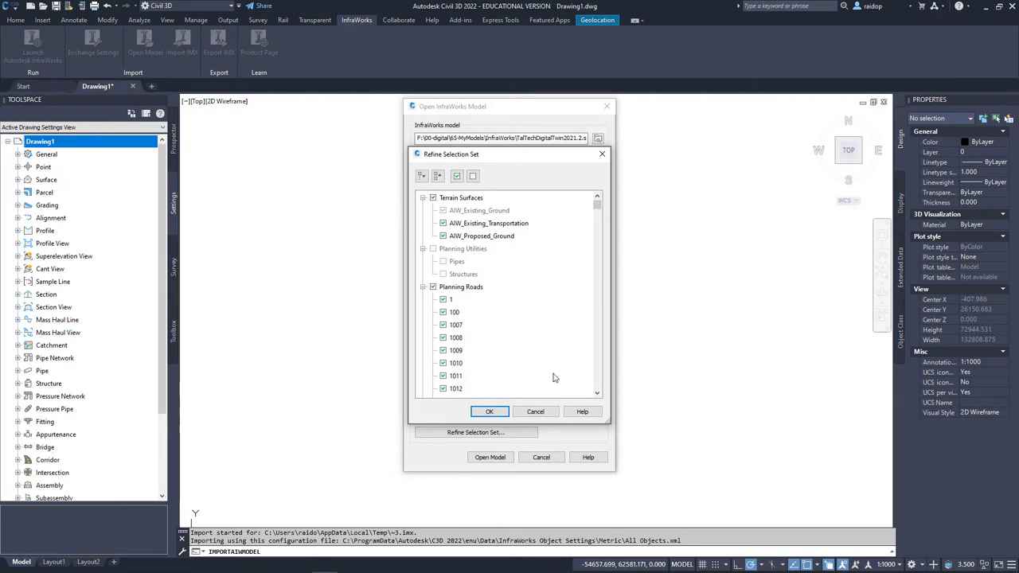
pyautogui.click(535, 411)
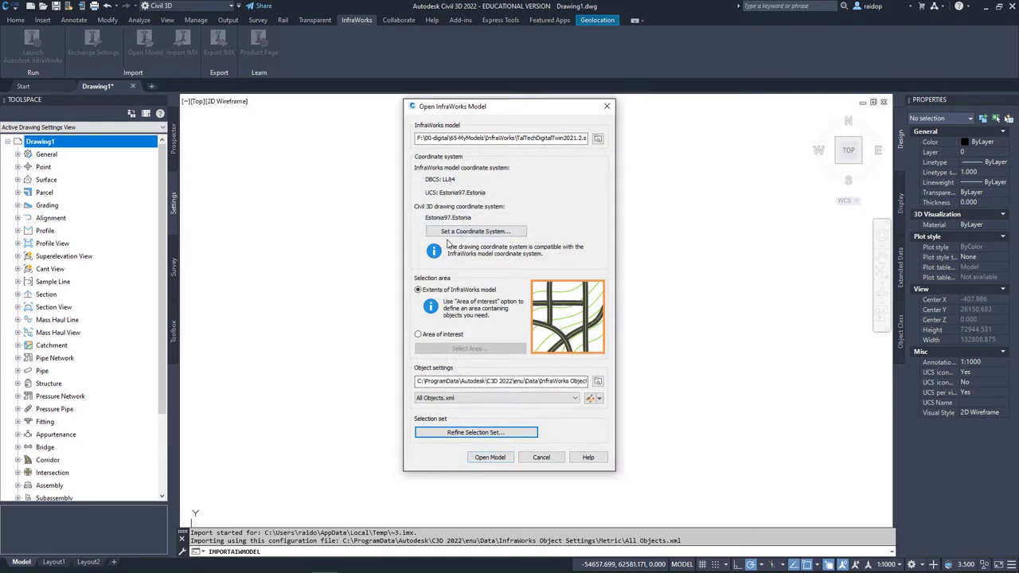
# Run Open Model and wait until the TalTech InfraWorks import finishes
pyautogui.click(490, 458)
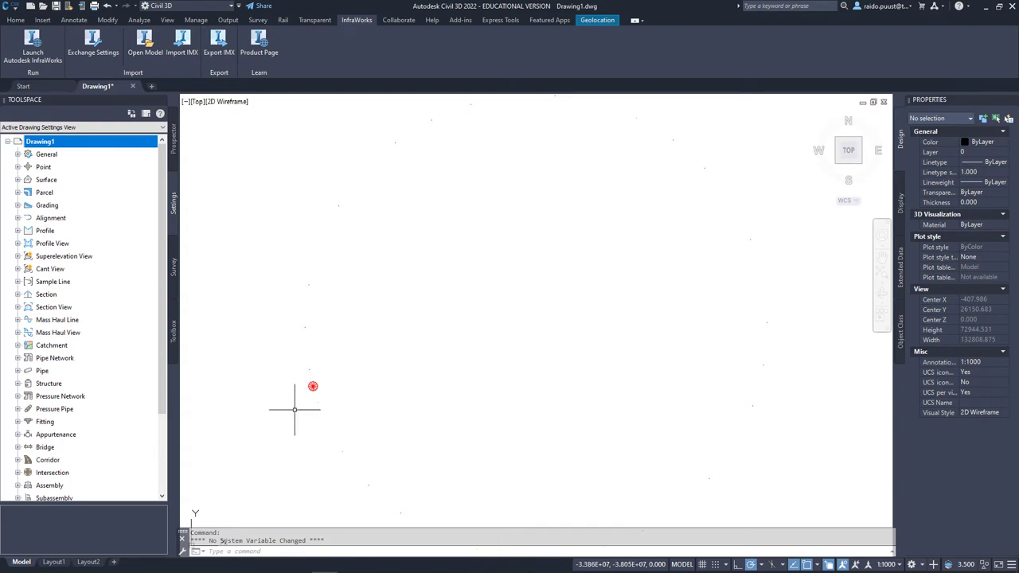
pyautogui.moveTo(294, 409)
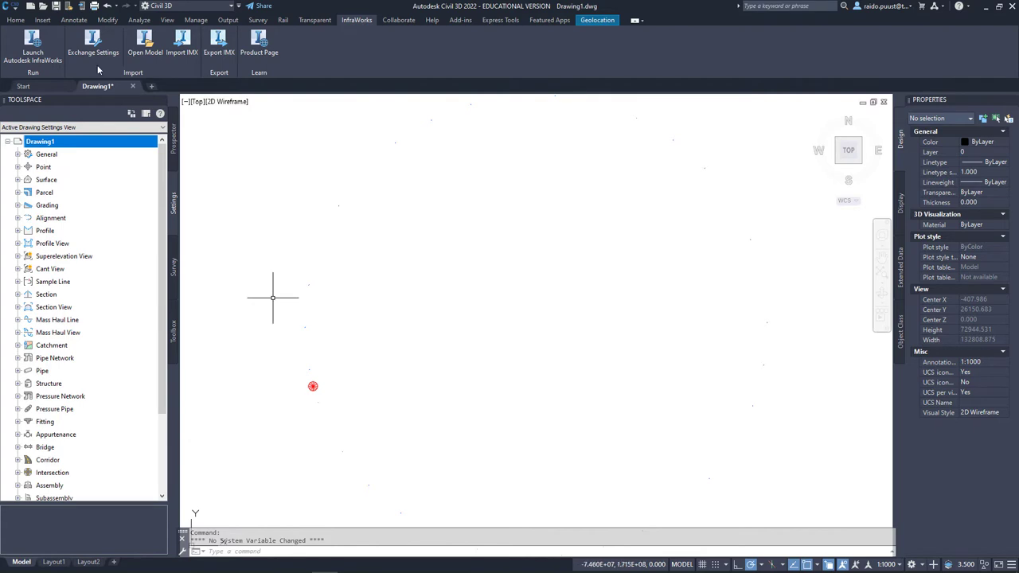
# Start Save As Drawing and create and open a new civil3D folder on the Desktop
pyautogui.click(12, 11)
pyautogui.moveTo(32, 143)
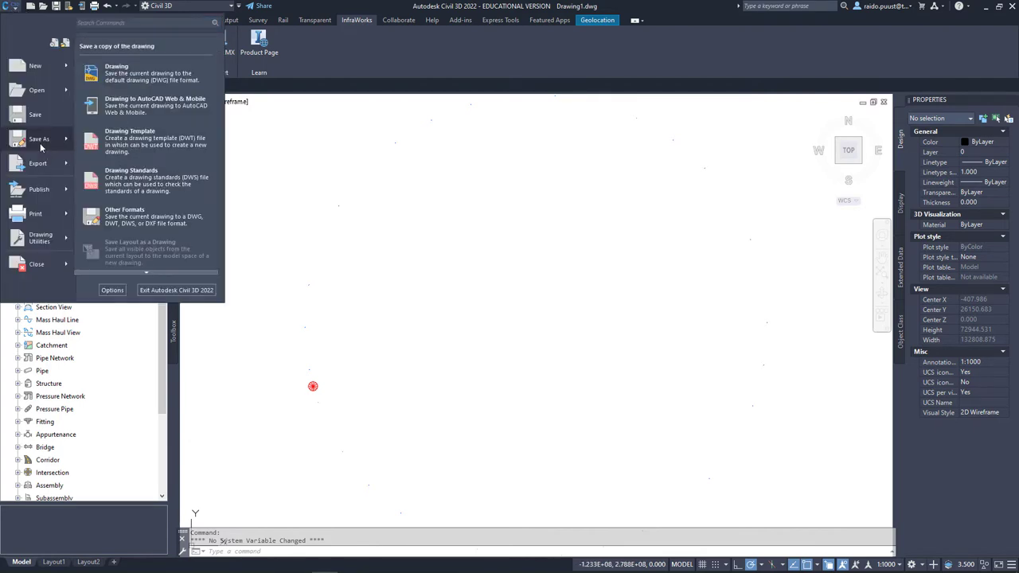
pyautogui.click(122, 76)
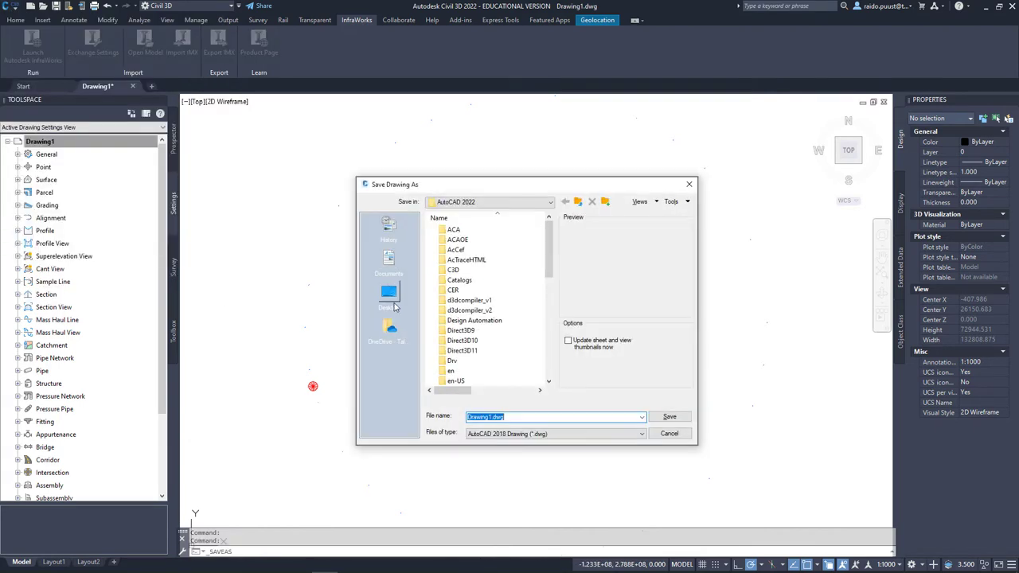
pyautogui.click(390, 293)
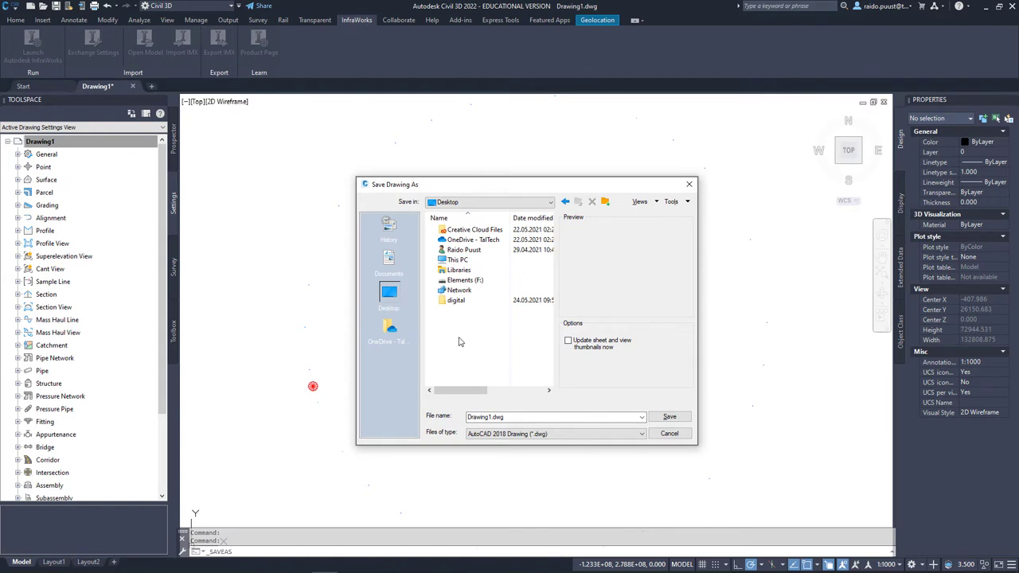
pyautogui.rightClick(459, 335)
pyautogui.moveTo(435, 464)
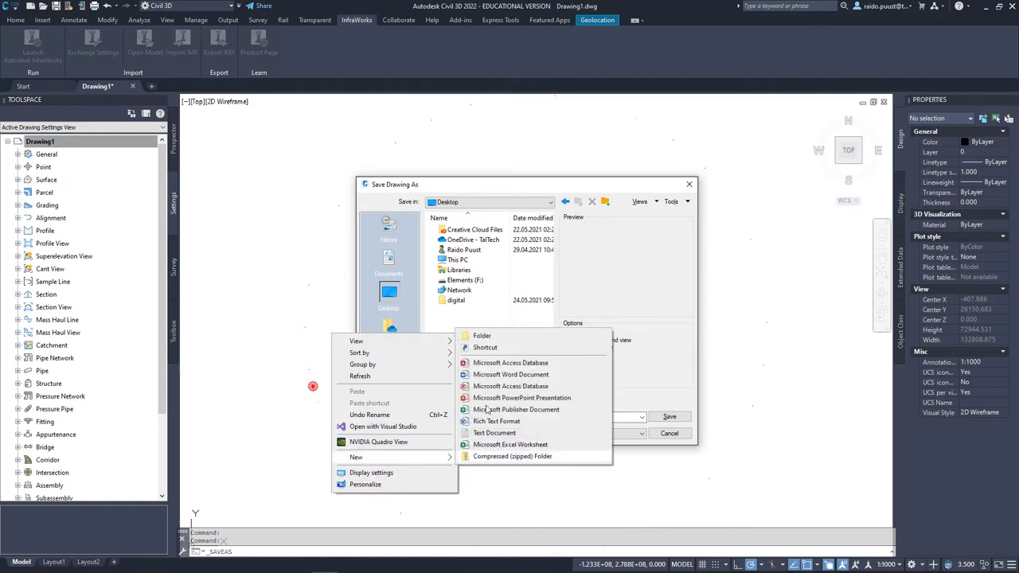
pyautogui.click(481, 335)
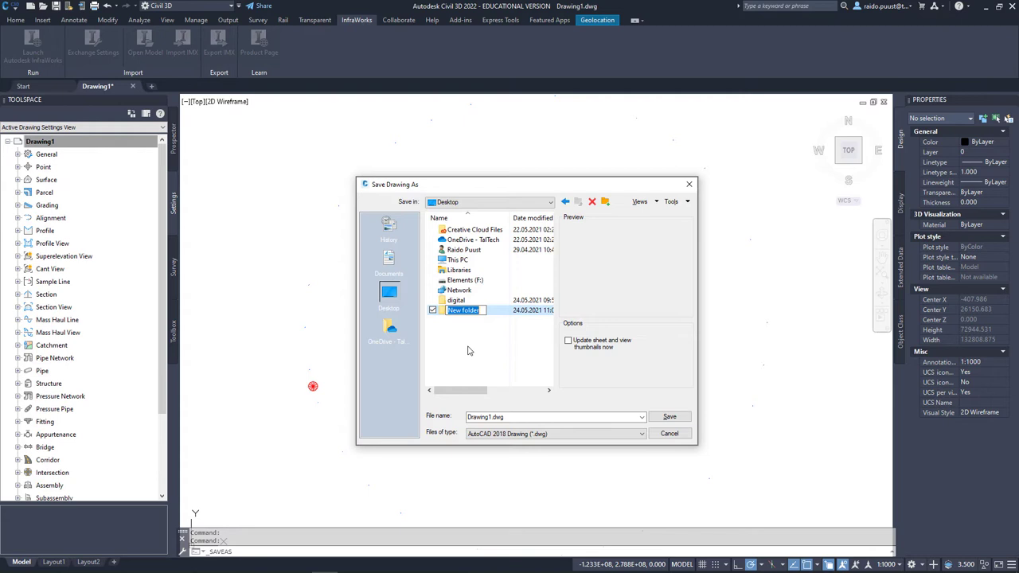
pyautogui.write('civil3D')
pyautogui.press('Return')
pyautogui.press('Return')
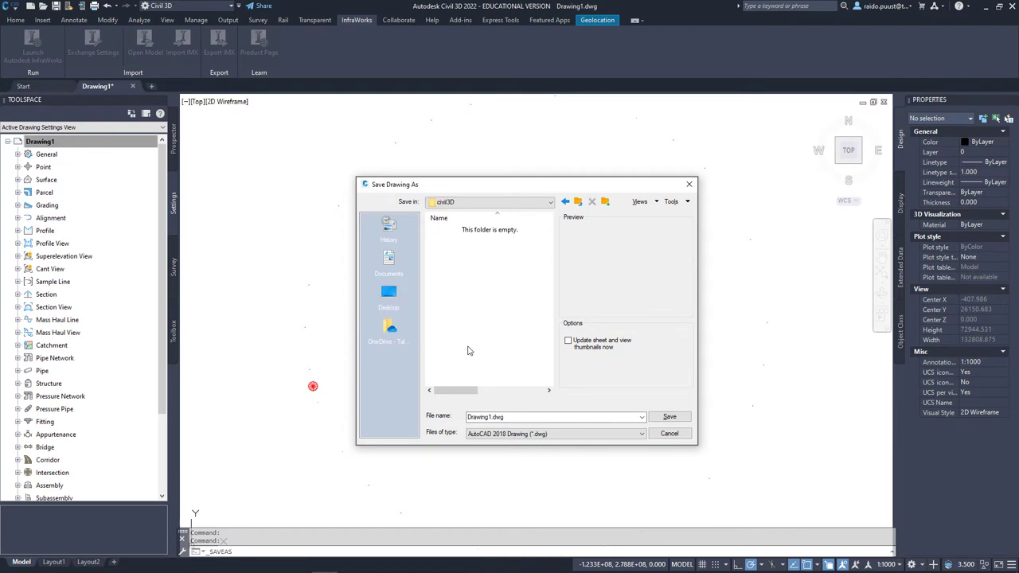
# Save the drawing as TalTech.dwg in the civil3D folder
pyautogui.doubleClick(487, 416)
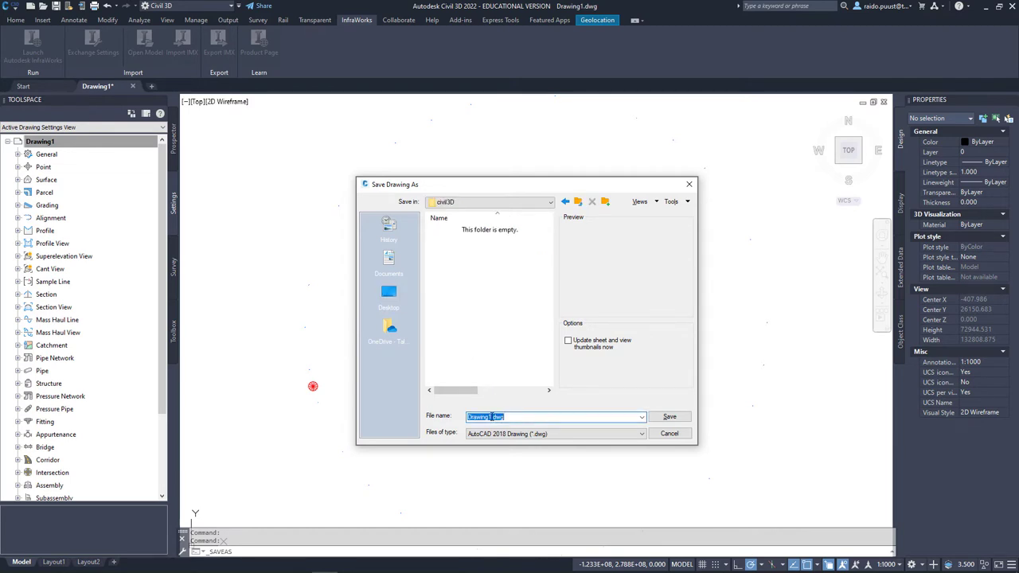
pyautogui.write('TalTech.dwg')
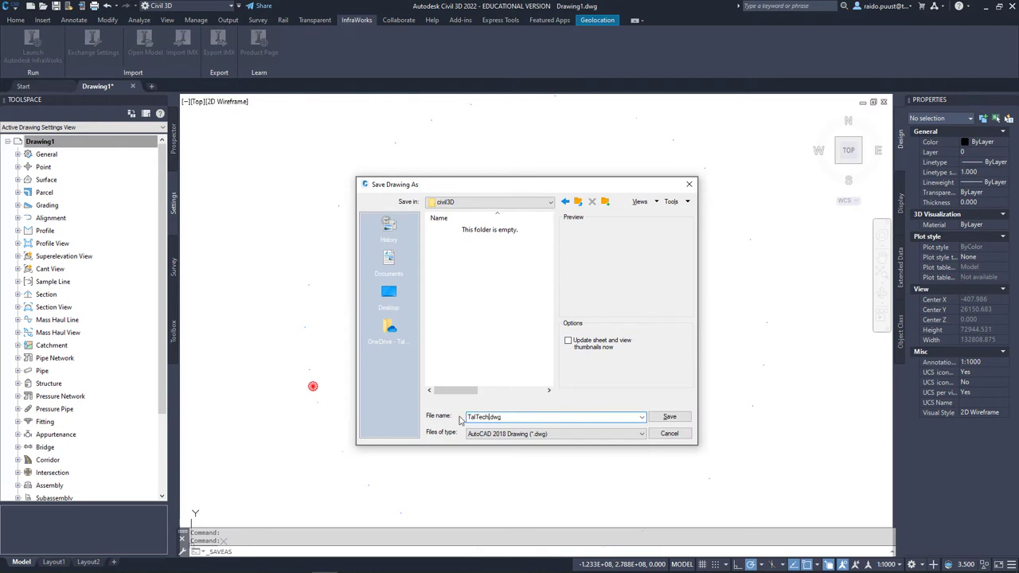
pyautogui.click(669, 416)
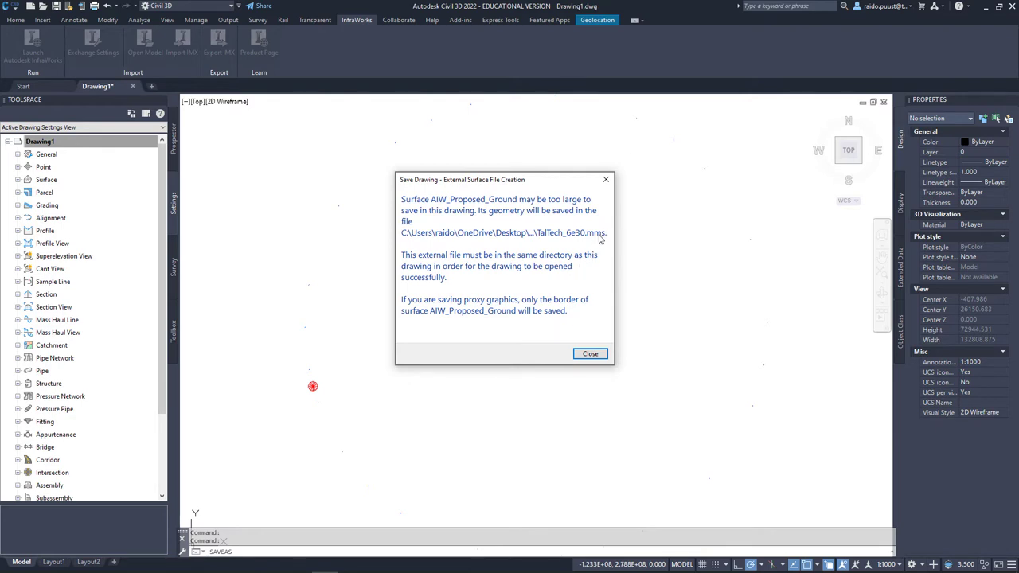
# Dismiss both External Surface File Creation notices so TalTech.dwg finishes saving
pyautogui.press('Return')
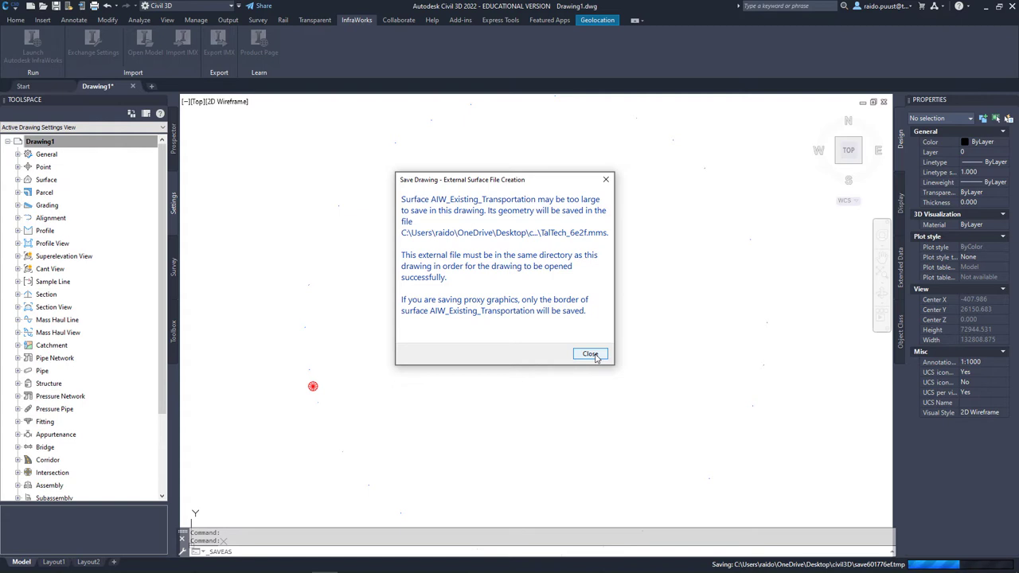
pyautogui.click(590, 354)
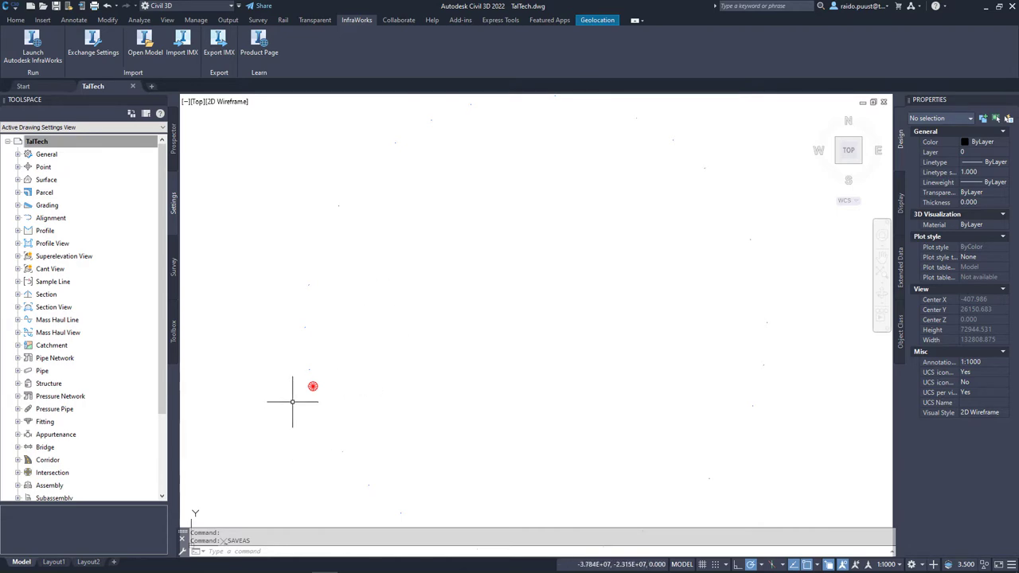
# Zoom out to the full imported city map, quick-save TalTech.dwg, and open File Explorer
pyautogui.moveTo(291, 405); pyautogui.dragTo(445, 343, button='middle')
pyautogui.scroll(5, 521, 172)
pyautogui.scroll(7, 521, 172)
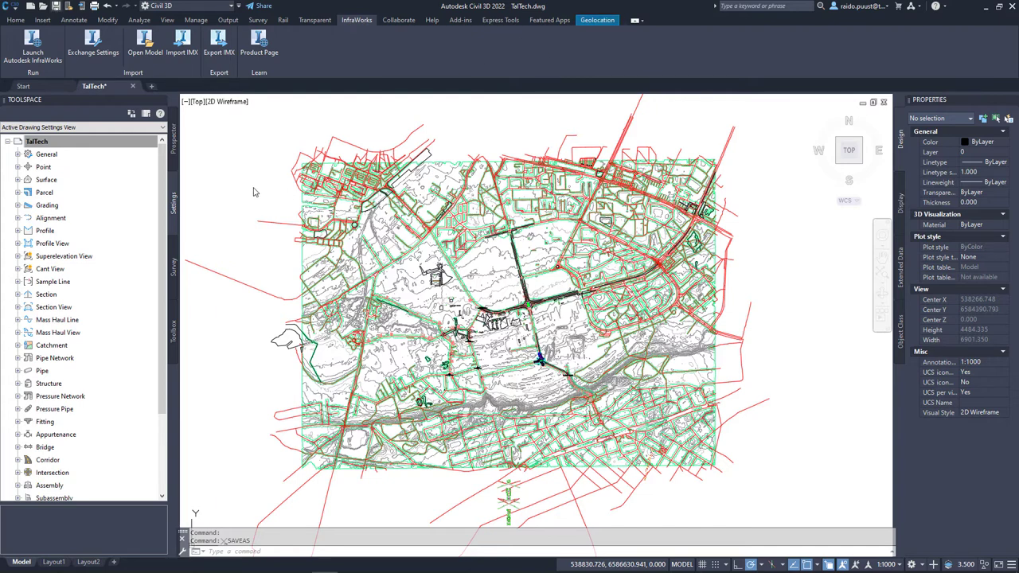
pyautogui.hotkey('ctrl', 's')
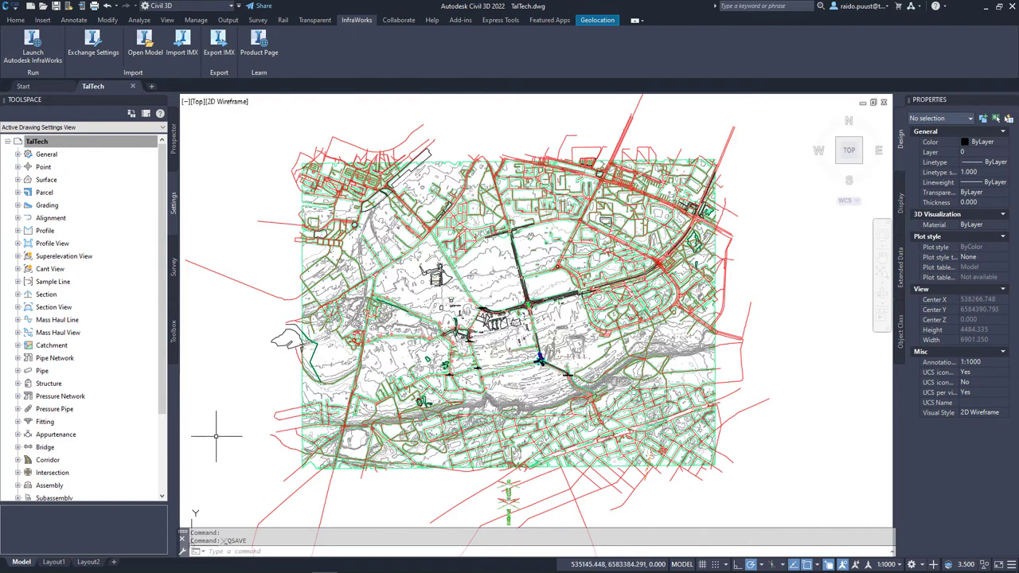
pyautogui.press('super+e')
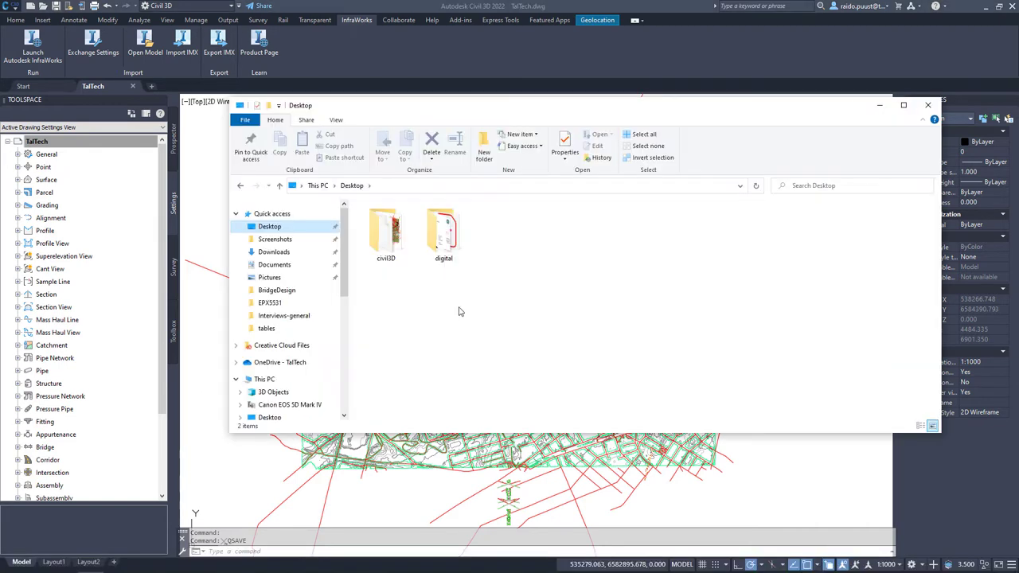
# Inspect TalTech.dwg and its two .mms files in the civil3D folder, then return to Civil 3D
pyautogui.doubleClick(392, 236)
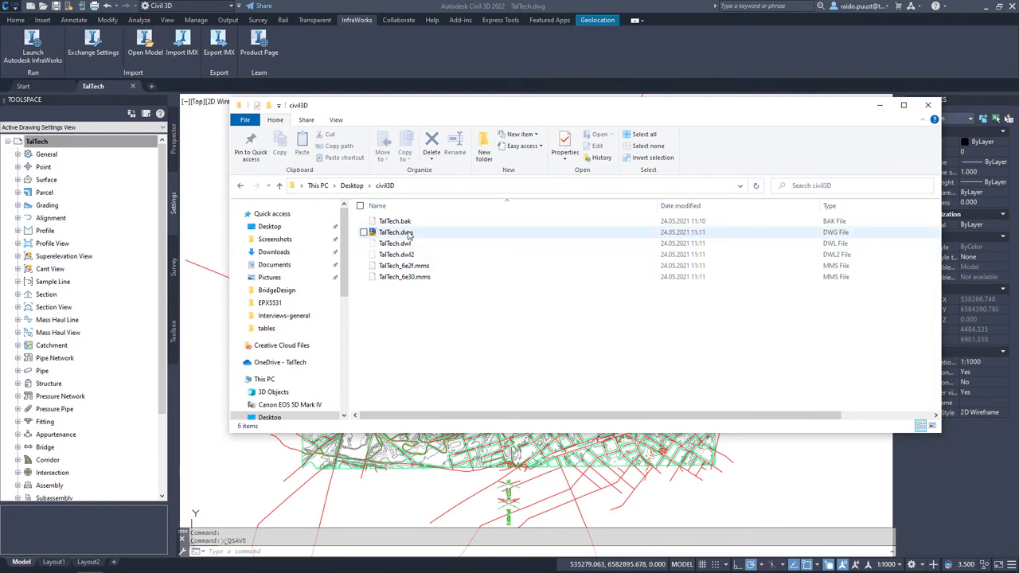
pyautogui.click(409, 232)
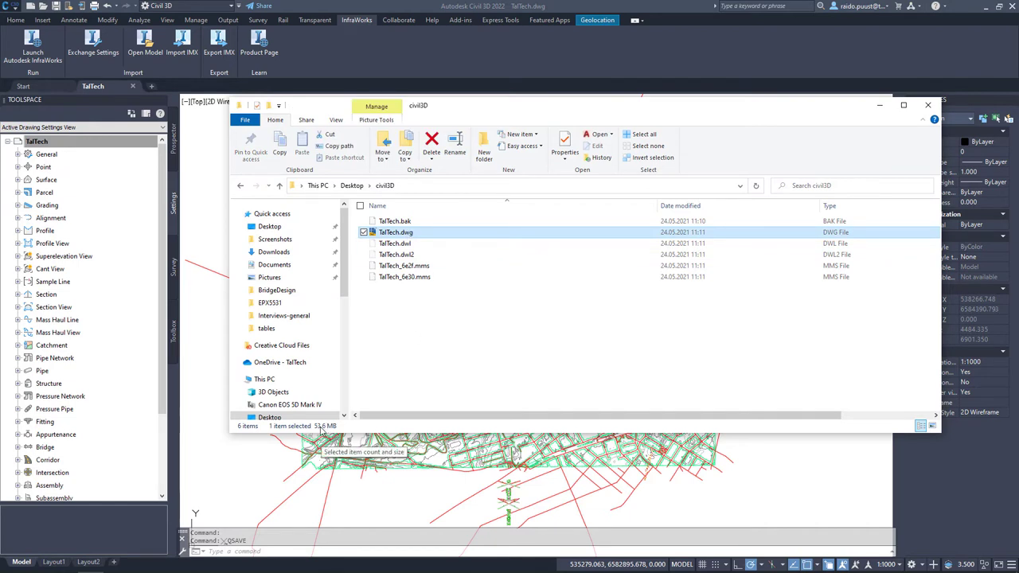
pyautogui.click(396, 348)
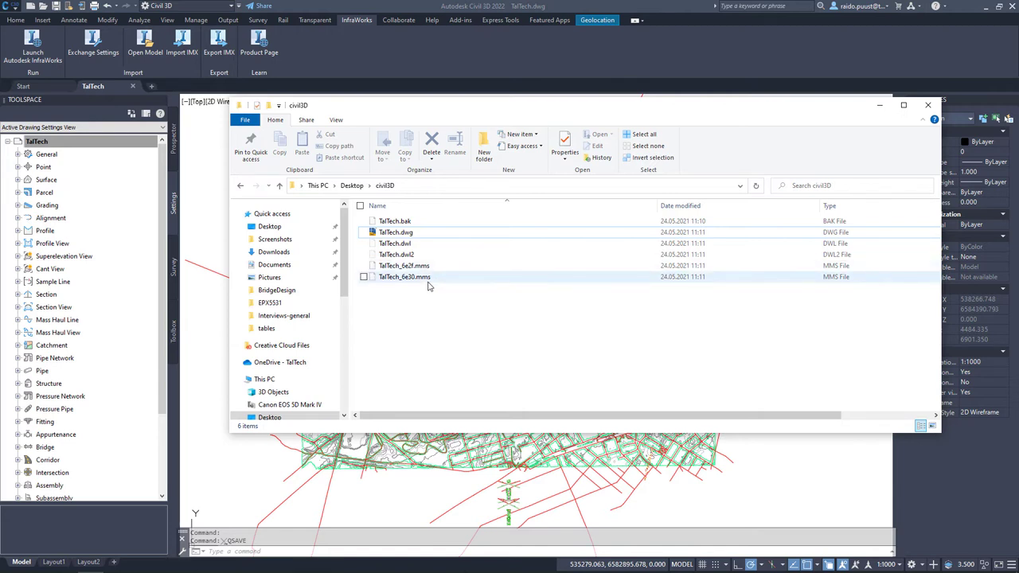
pyautogui.click(408, 232)
pyautogui.click(554, 351)
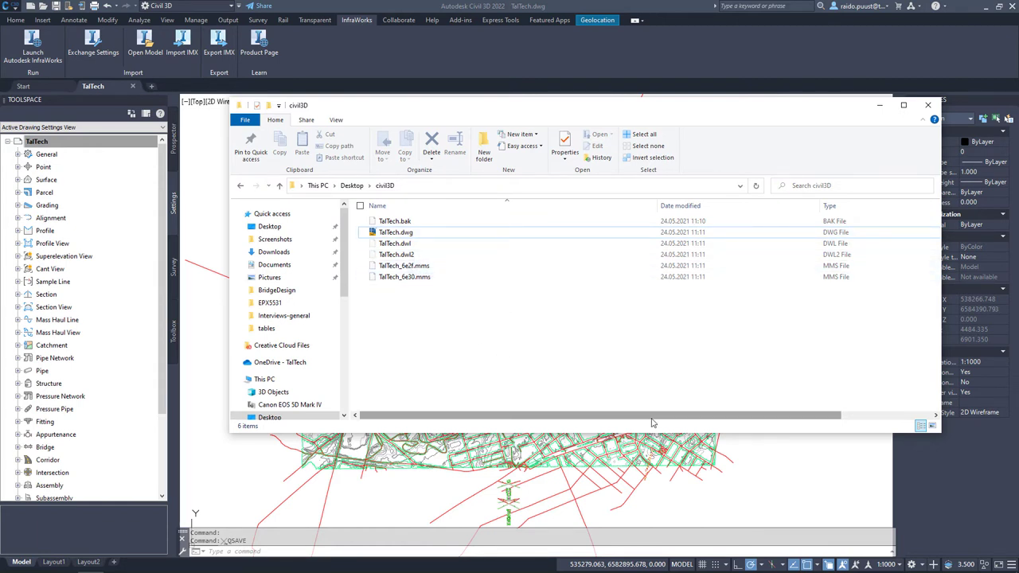
pyautogui.hscroll(3, 920, 279)
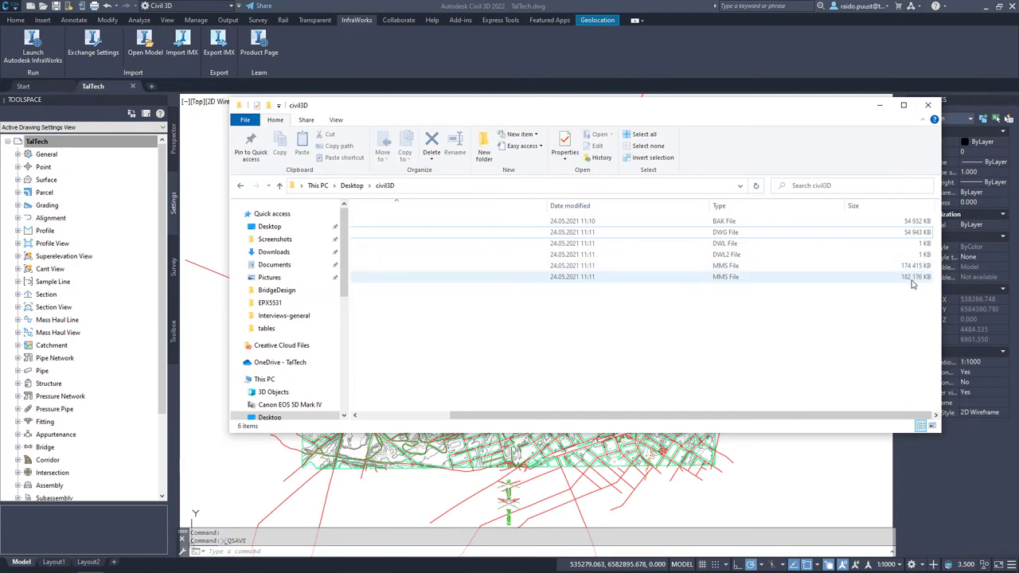
pyautogui.moveTo(858, 417); pyautogui.dragTo(765, 417)
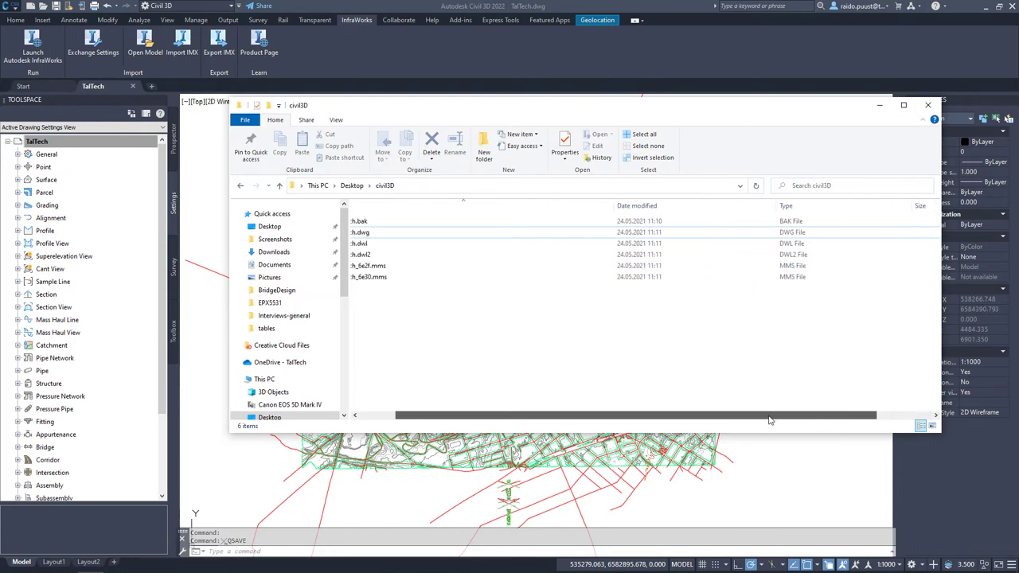
pyautogui.hotkey('alt', 'Tab')
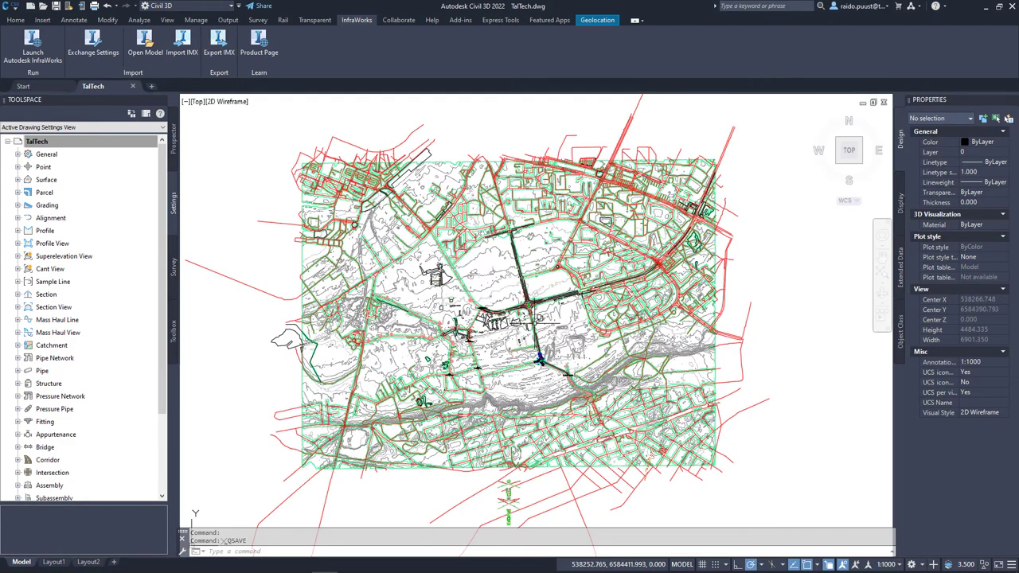
# Zoom in on the interchange bridge and select its deck, Deck 1, to show its properties
pyautogui.scroll(2, 536, 309)
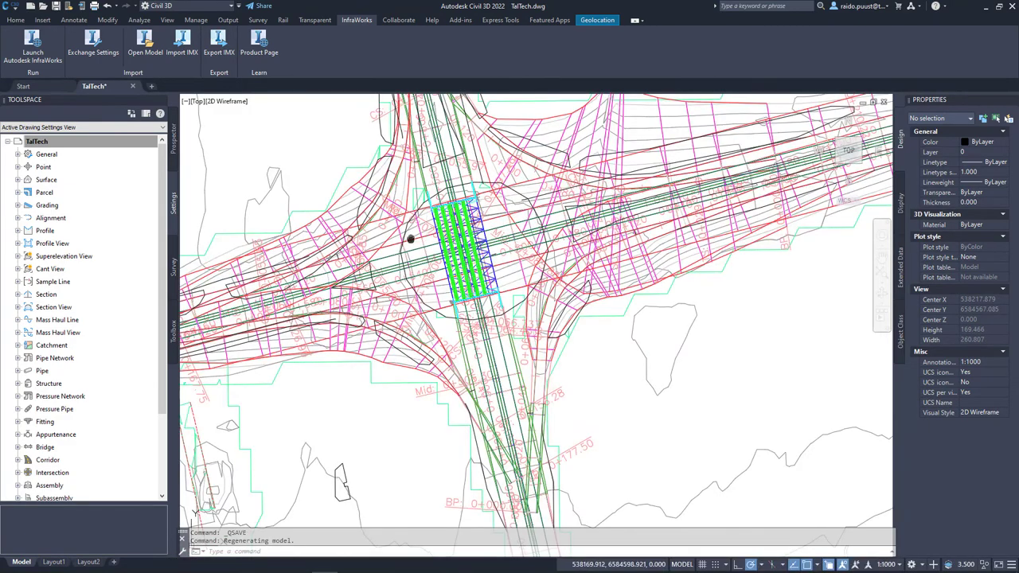
pyautogui.scroll(3, 418, 251)
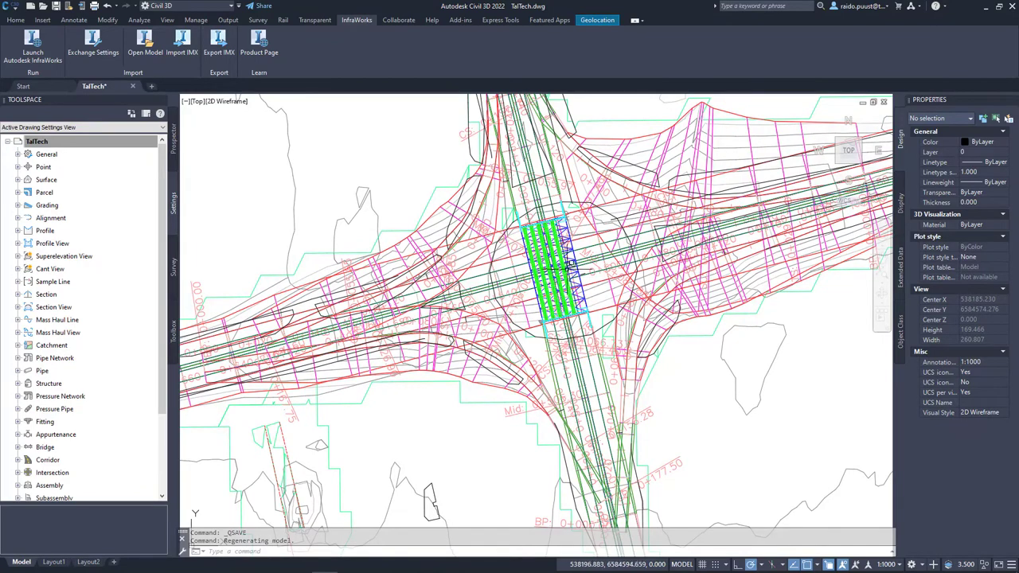
pyautogui.scroll(4, 565, 240)
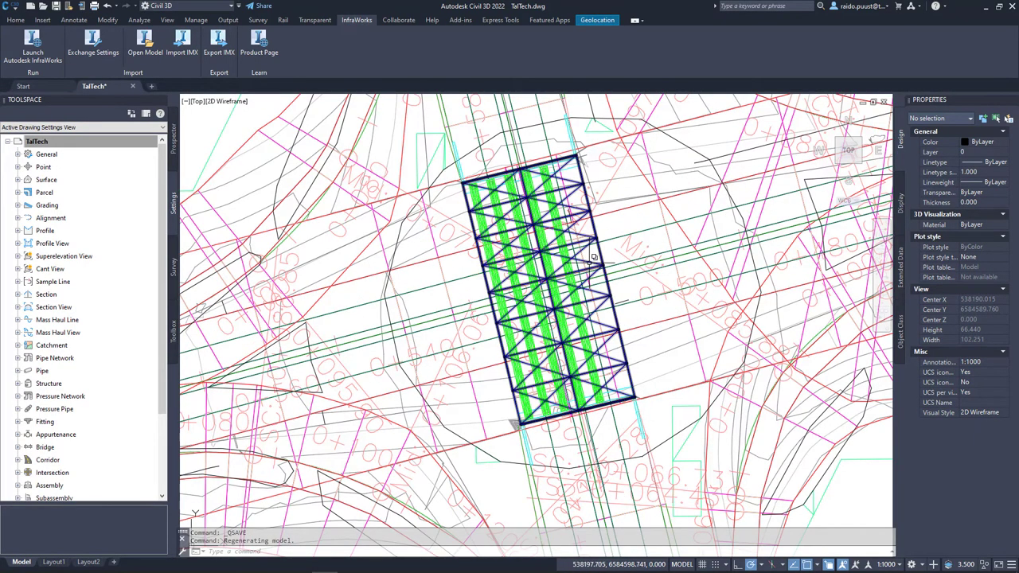
pyautogui.click(570, 272)
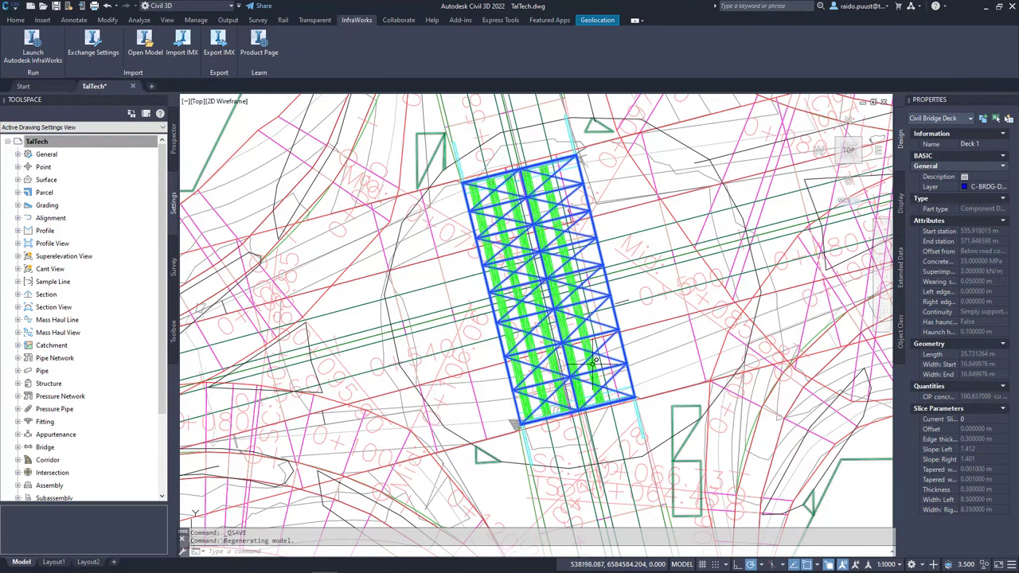
# Select a bridge girder to review its Civil Bridge Girder properties, then deselect it
pyautogui.press('Escape')
pyautogui.click(594, 363)
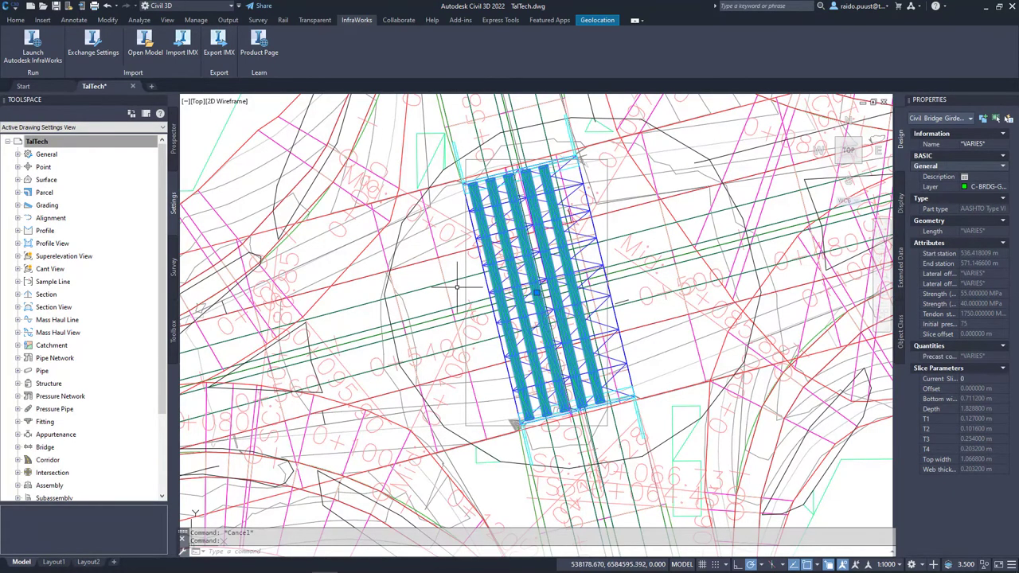
pyautogui.press('Escape')
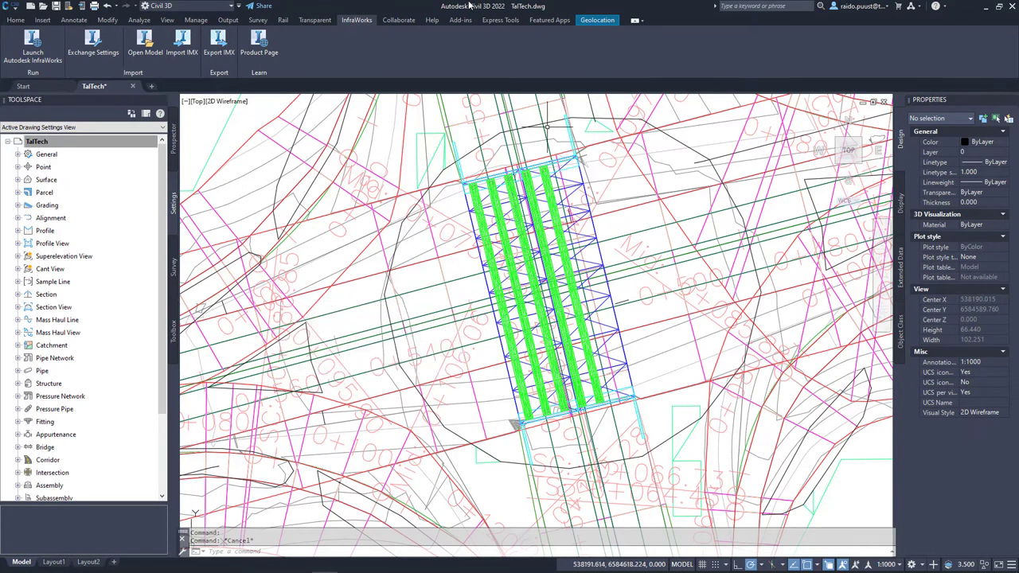
# Open Define Property Sets from the Manage tab and add a new property set definition
pyautogui.click(198, 22)
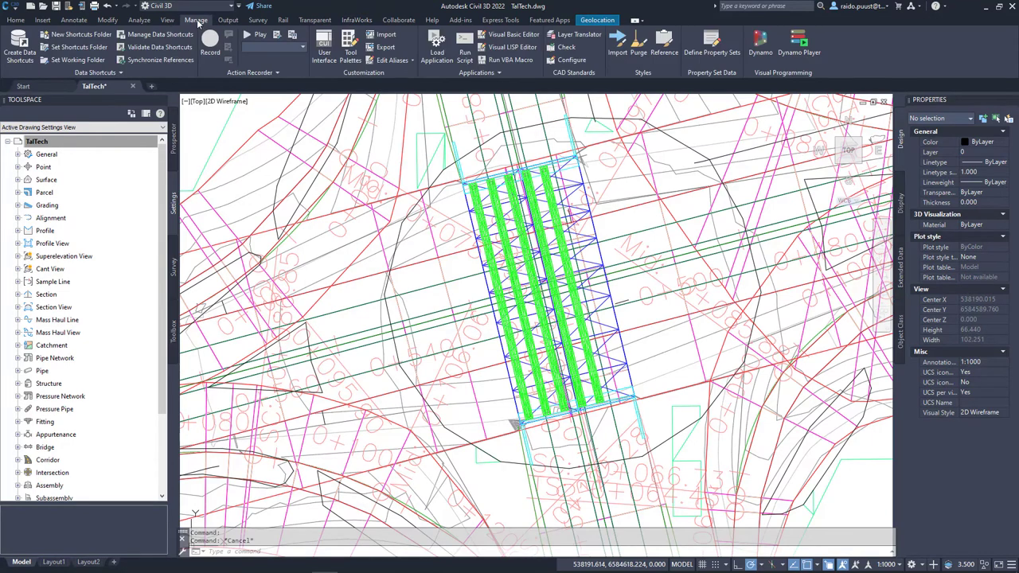
pyautogui.click(715, 52)
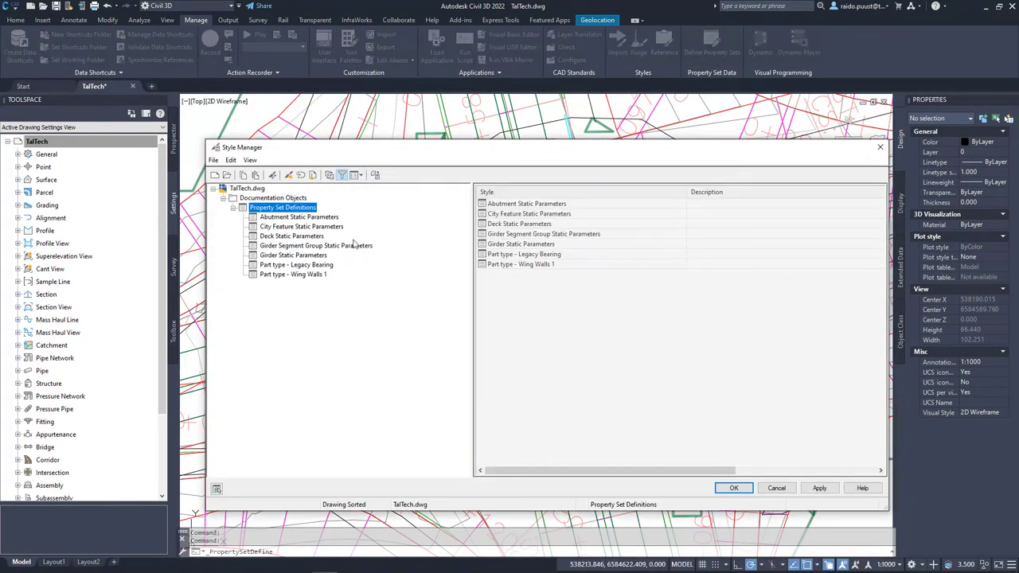
pyautogui.rightClick(308, 209)
pyautogui.click(326, 216)
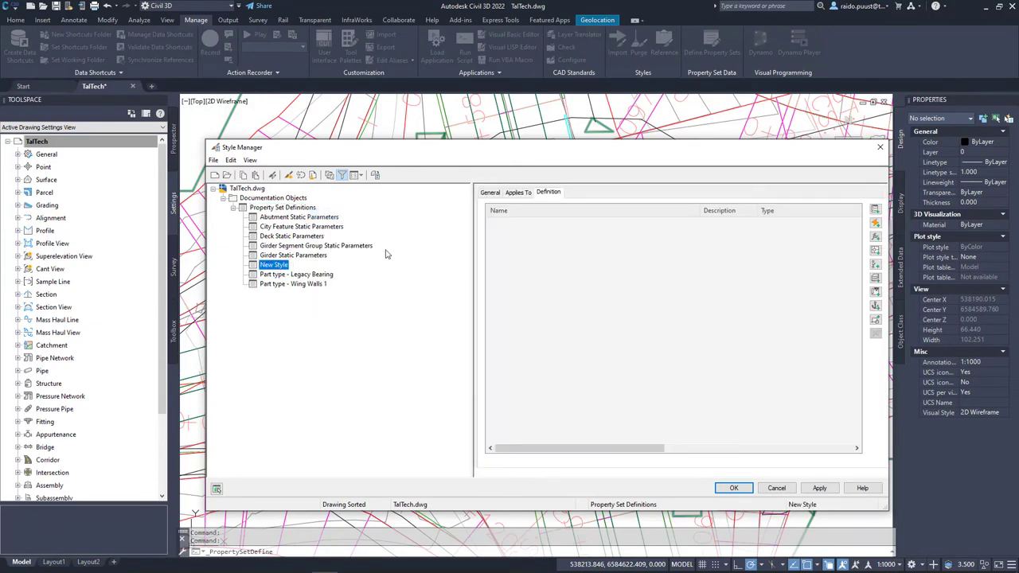
# Review the Applies To object types without assigning any, then confirm New Style and accept the warning
pyautogui.click(515, 194)
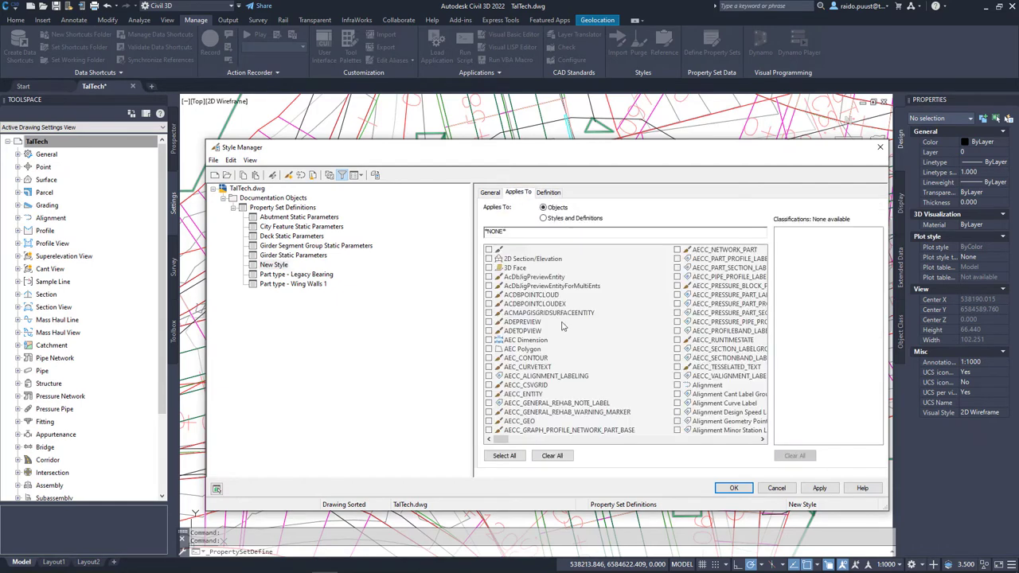
pyautogui.moveTo(501, 439); pyautogui.dragTo(544, 438)
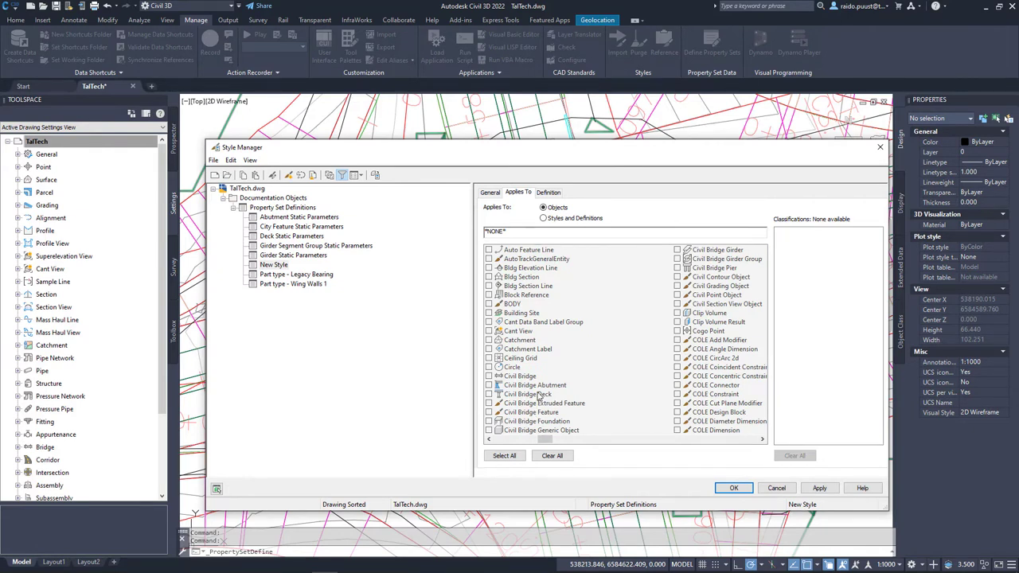
pyautogui.click(539, 394)
pyautogui.click(540, 404)
pyautogui.click(551, 421)
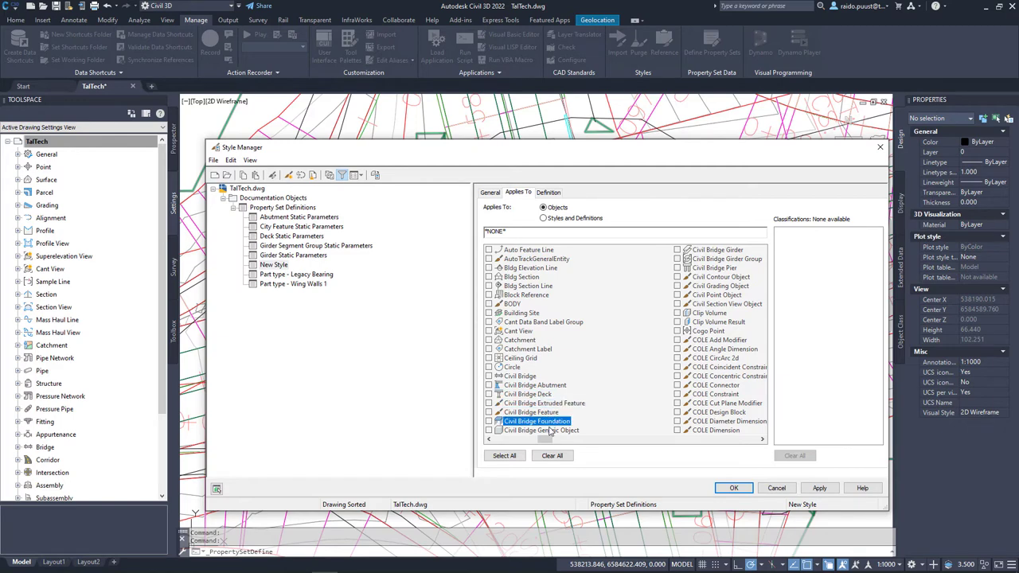
pyautogui.moveTo(548, 440); pyautogui.dragTo(587, 446)
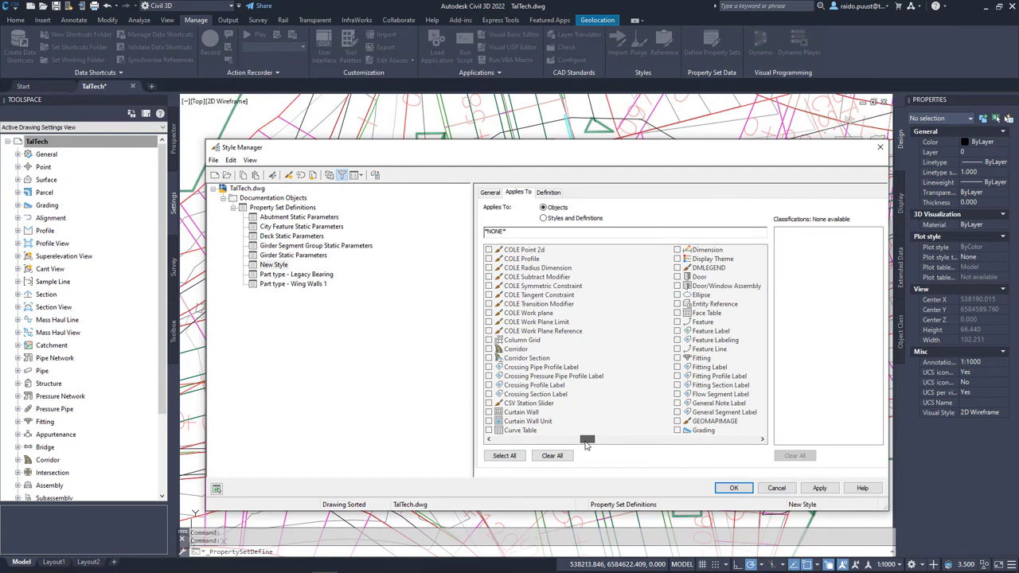
pyautogui.moveTo(586, 446); pyautogui.dragTo(609, 444)
pyautogui.click(734, 488)
pyautogui.click(576, 315)
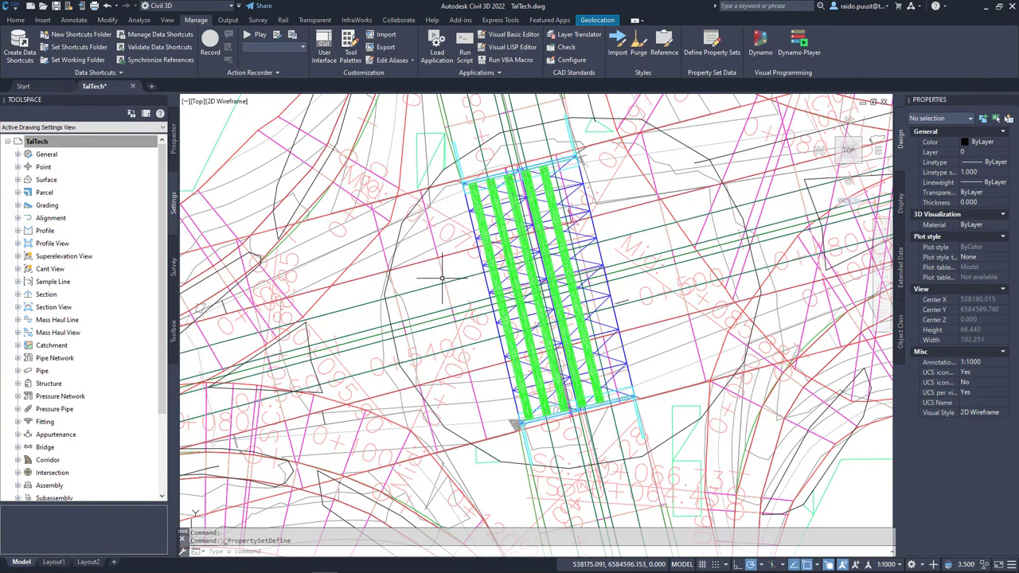
# Clear the girder selection and window-select all 19 bridge objects
pyautogui.click(489, 278)
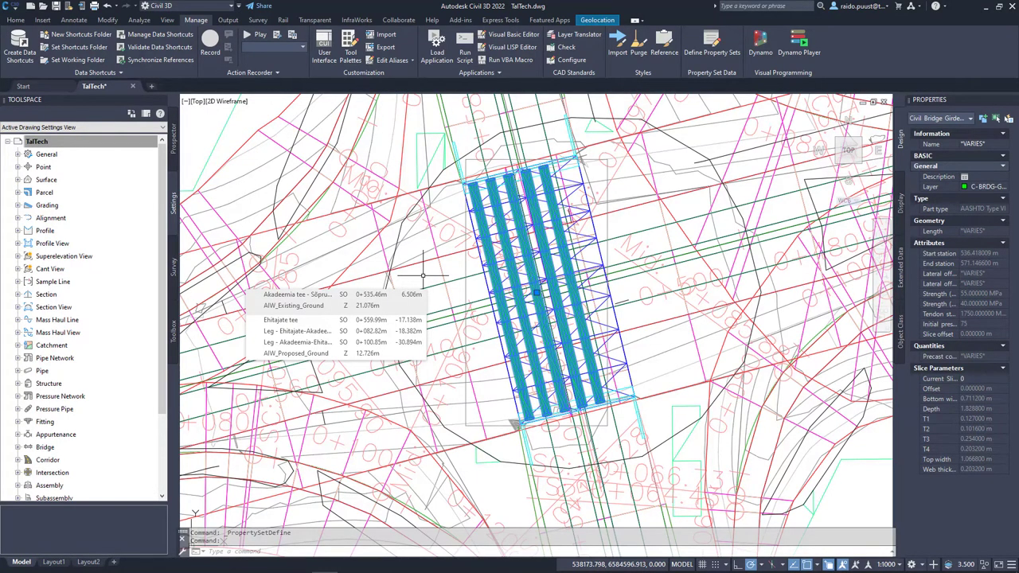
pyautogui.press('Escape')
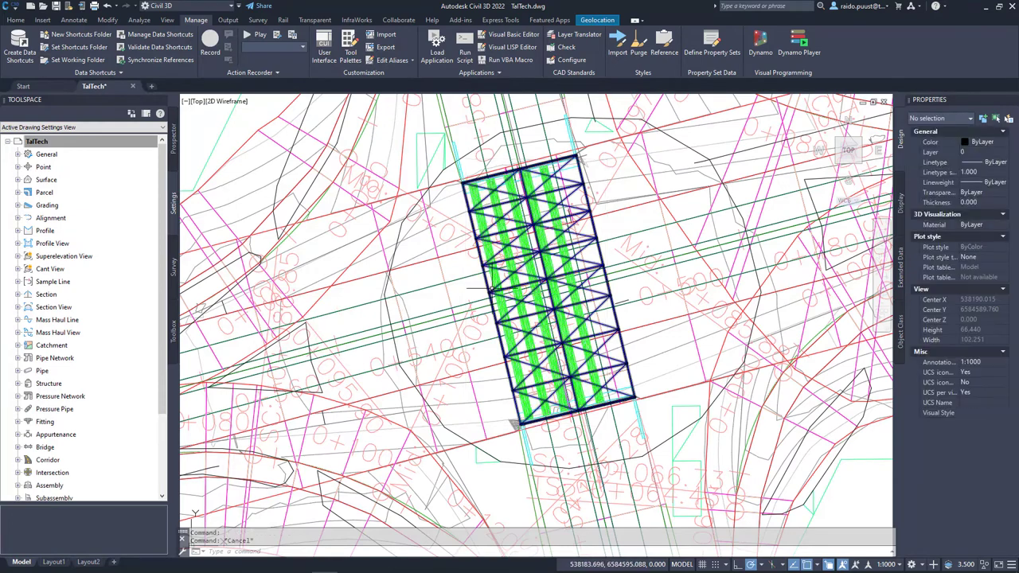
pyautogui.click(413, 121)
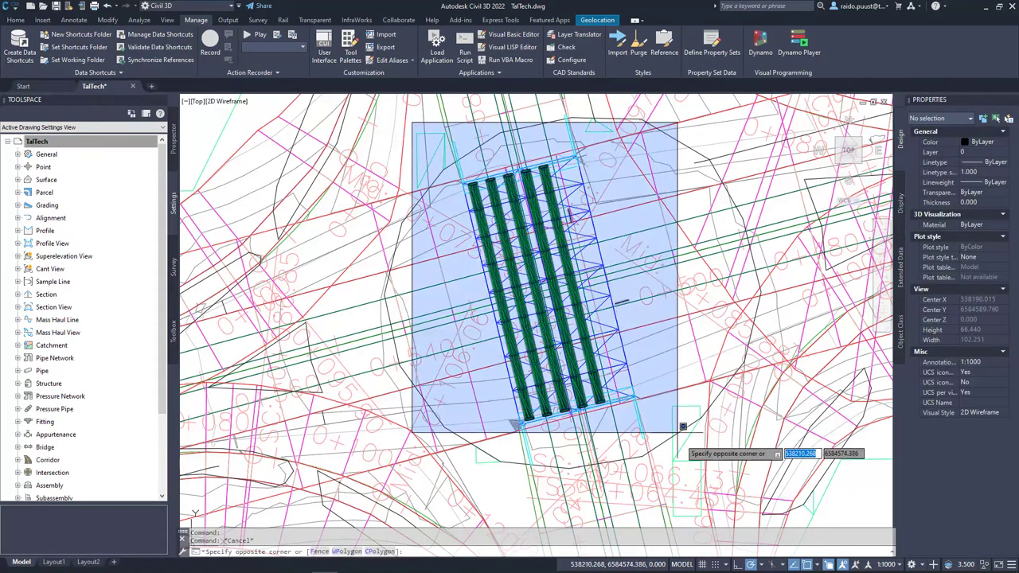
pyautogui.click(704, 465)
# View the selected bridge in the Object Viewer, orbit and zoom to a tilted view, then close it
pyautogui.rightClick(625, 221)
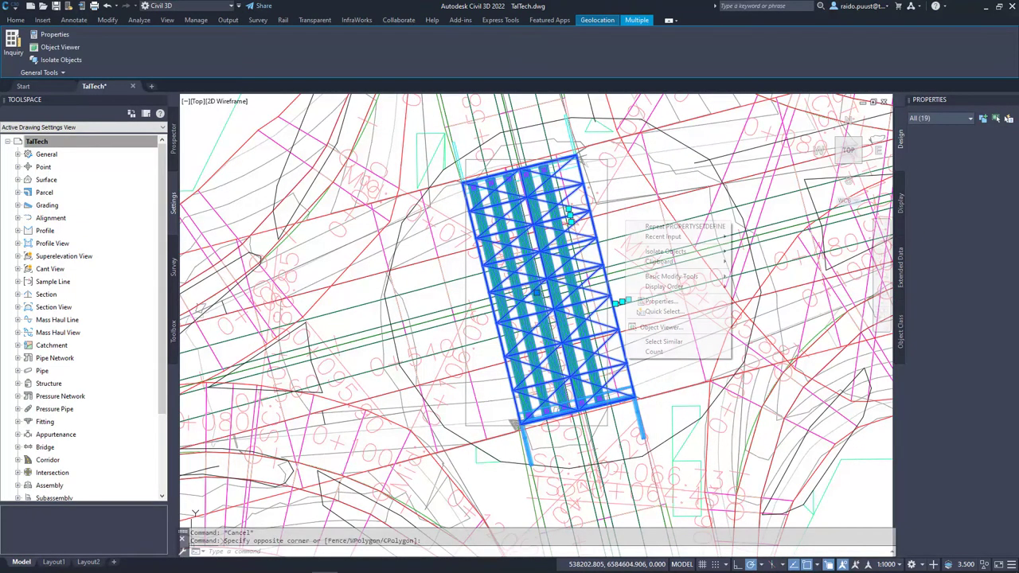
pyautogui.click(674, 327)
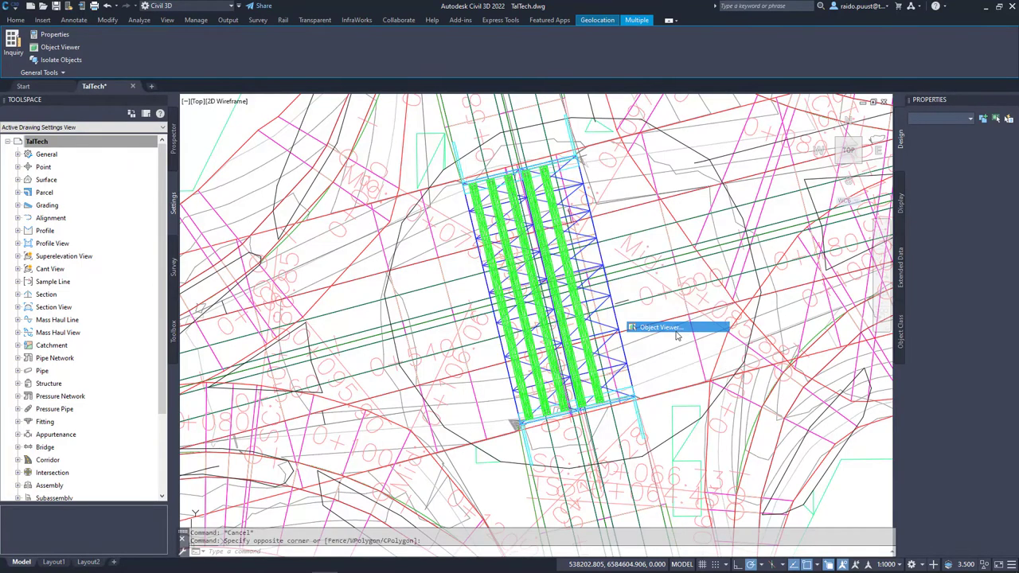
pyautogui.moveTo(539, 319); pyautogui.dragTo(524, 253)
pyautogui.scroll(3, 525, 297)
pyautogui.moveTo(521, 273); pyautogui.dragTo(624, 165)
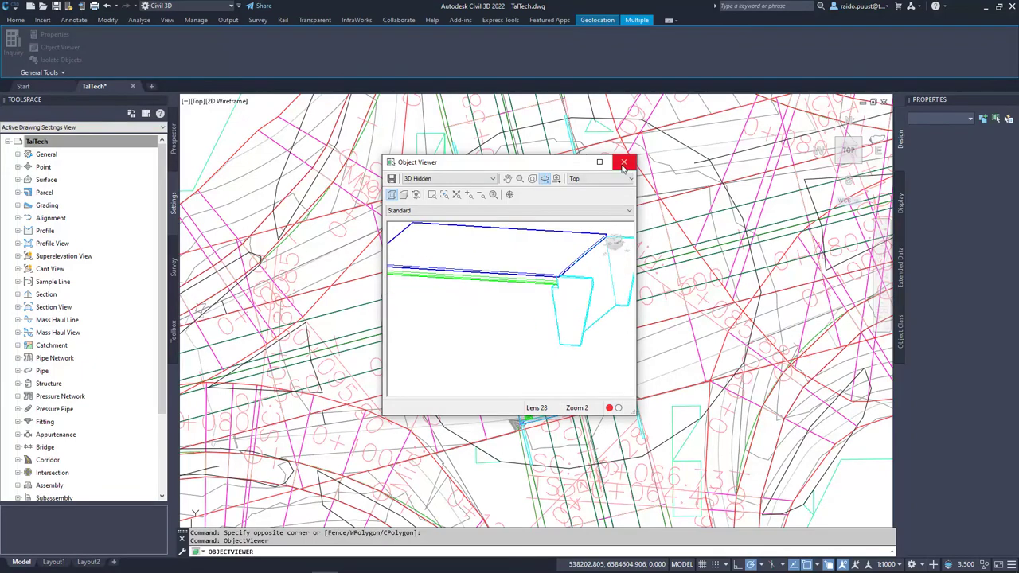
pyautogui.click(624, 166)
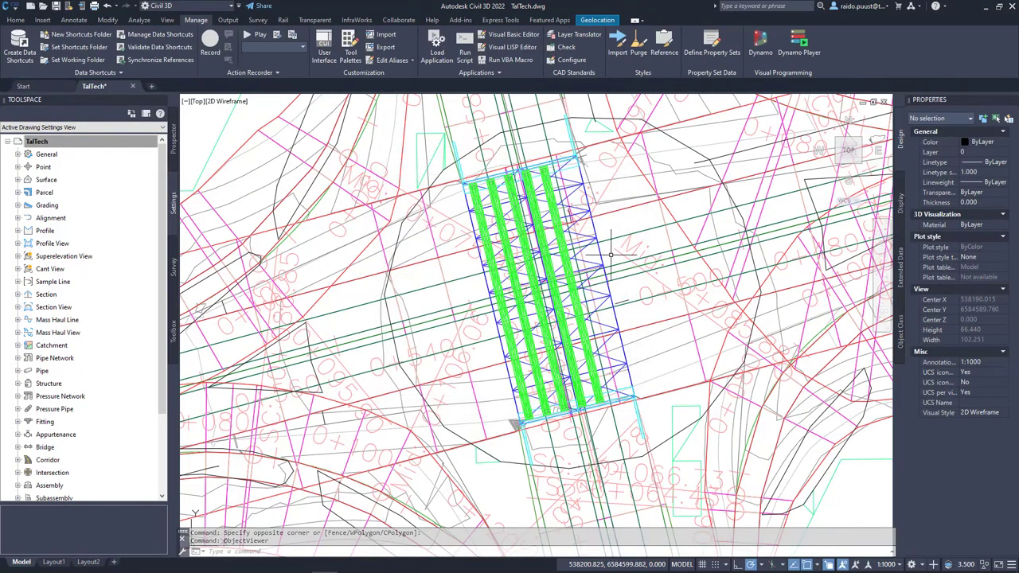
# Pick the bridge and choose Civil Bridge Girder over the corridor in Selection cycling
pyautogui.click(619, 253)
pyautogui.click(620, 253)
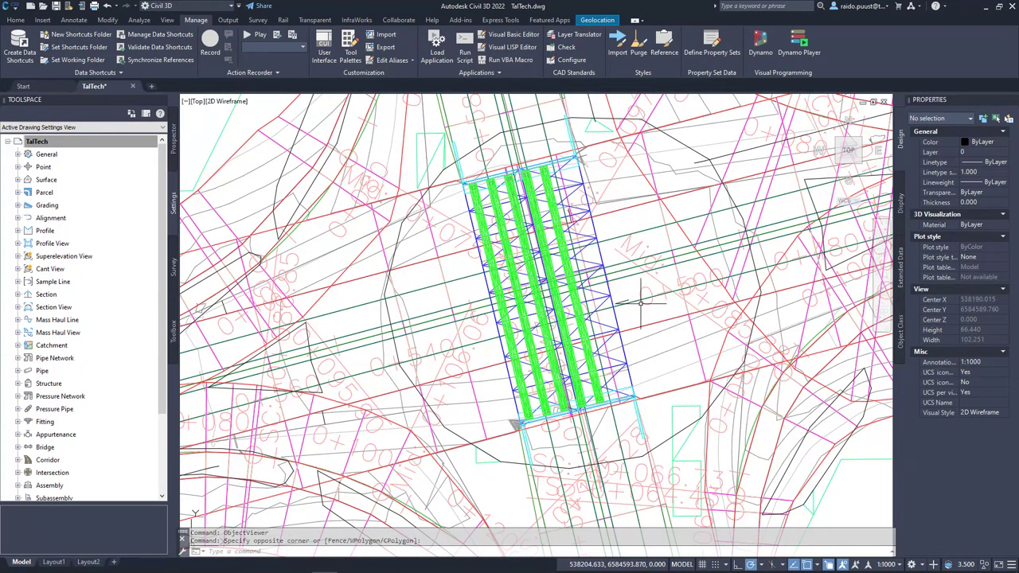
pyautogui.moveTo(643, 310)
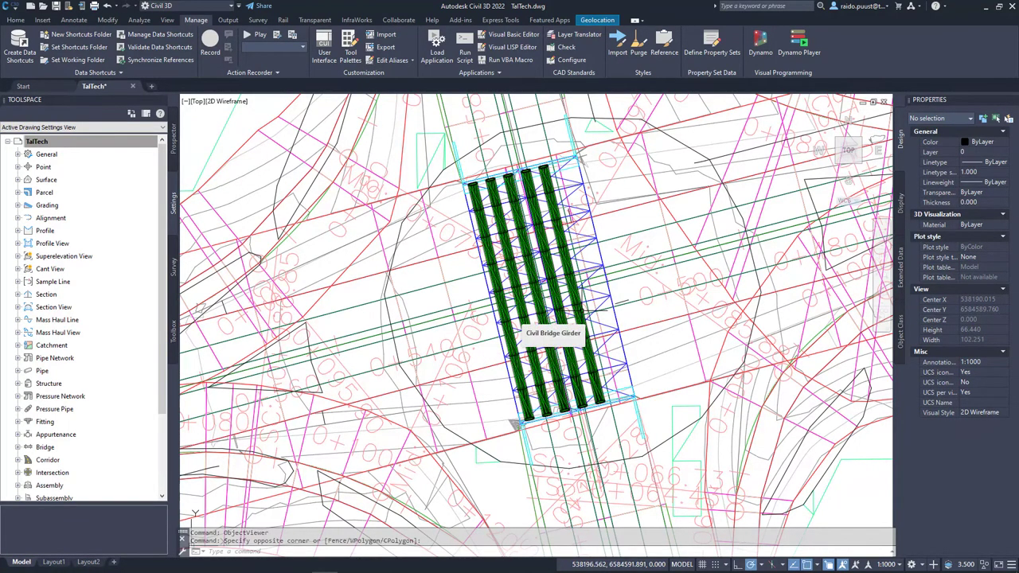
pyautogui.moveTo(587, 307)
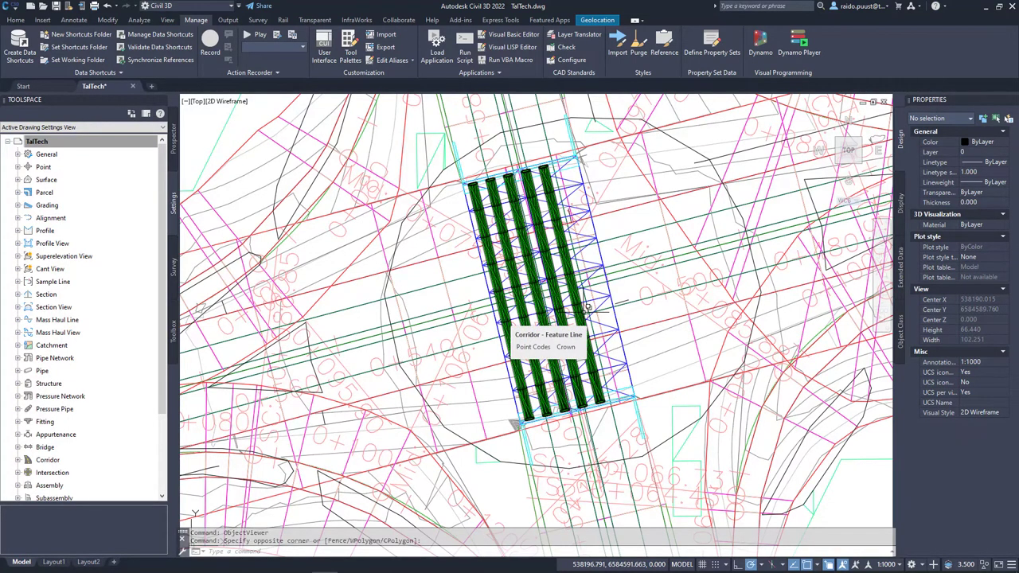
pyautogui.click(588, 306)
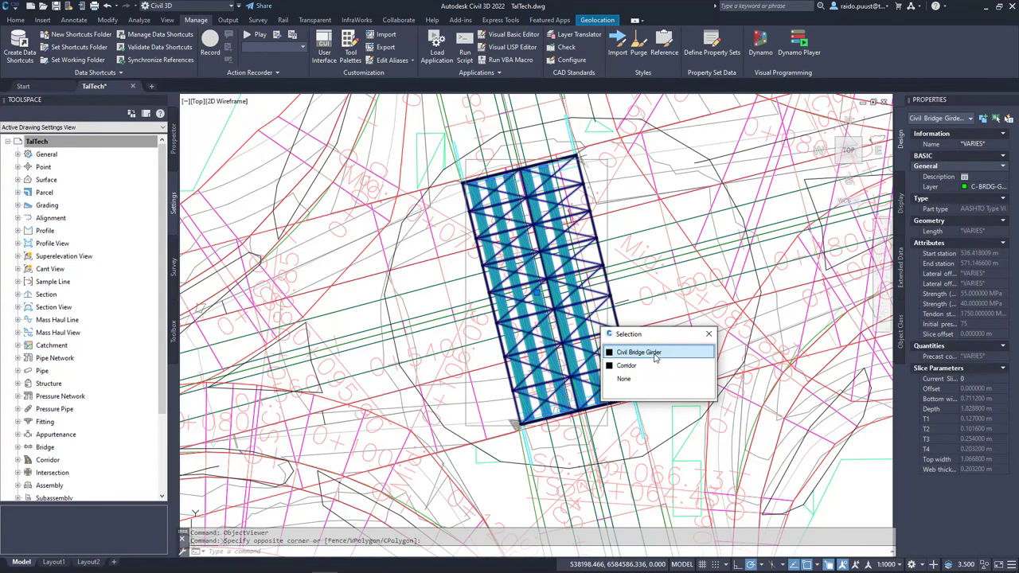
pyautogui.click(655, 358)
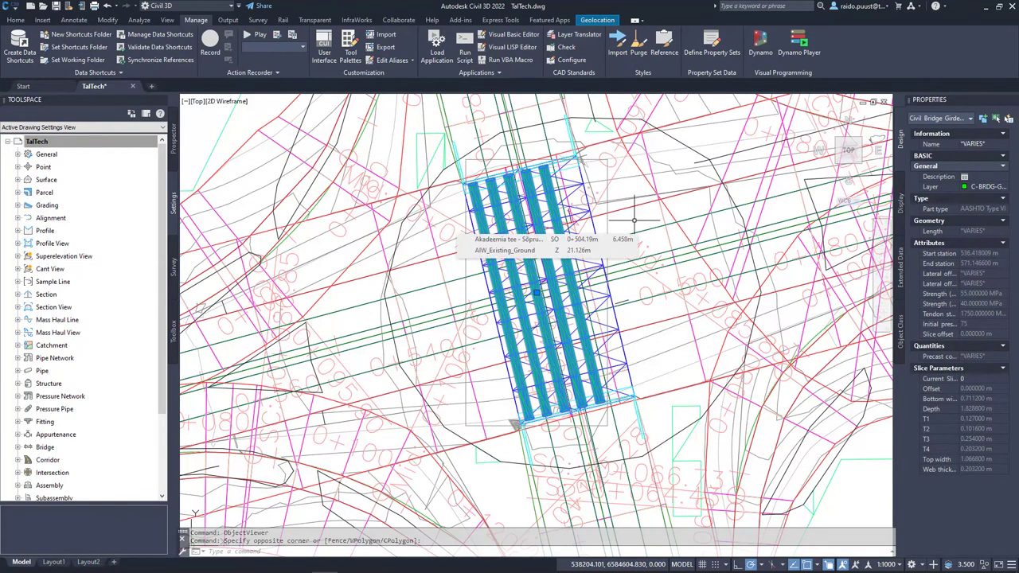
# Explode the selected bridge girders into separate blocks with X (EXPLODE)
pyautogui.click(299, 551)
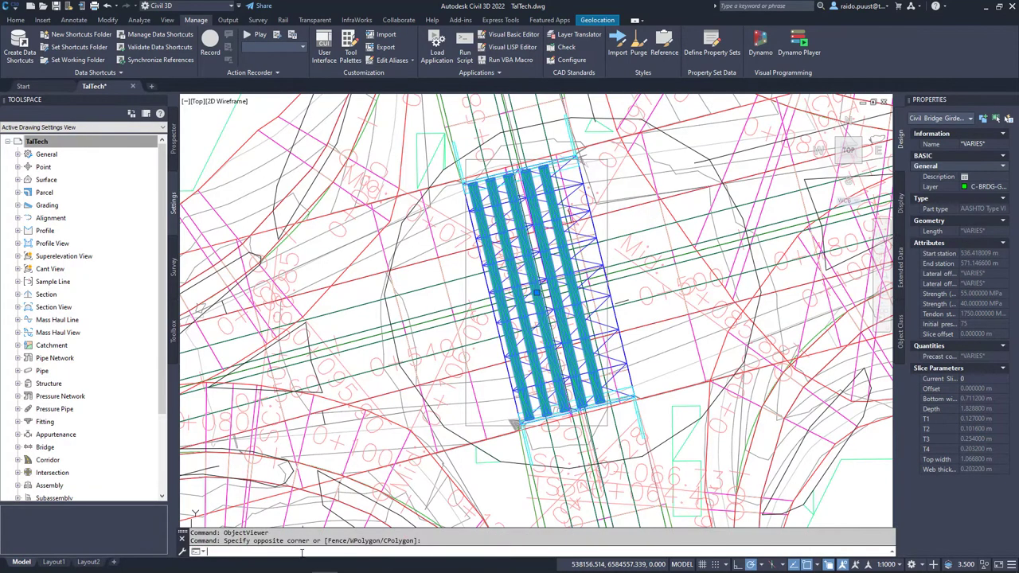
pyautogui.write('x')
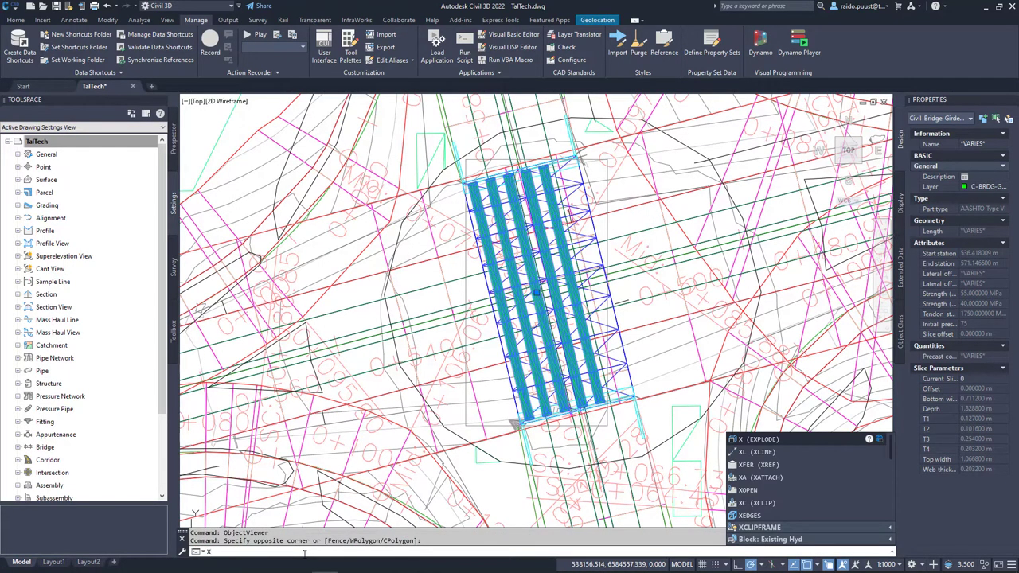
pyautogui.press('Return')
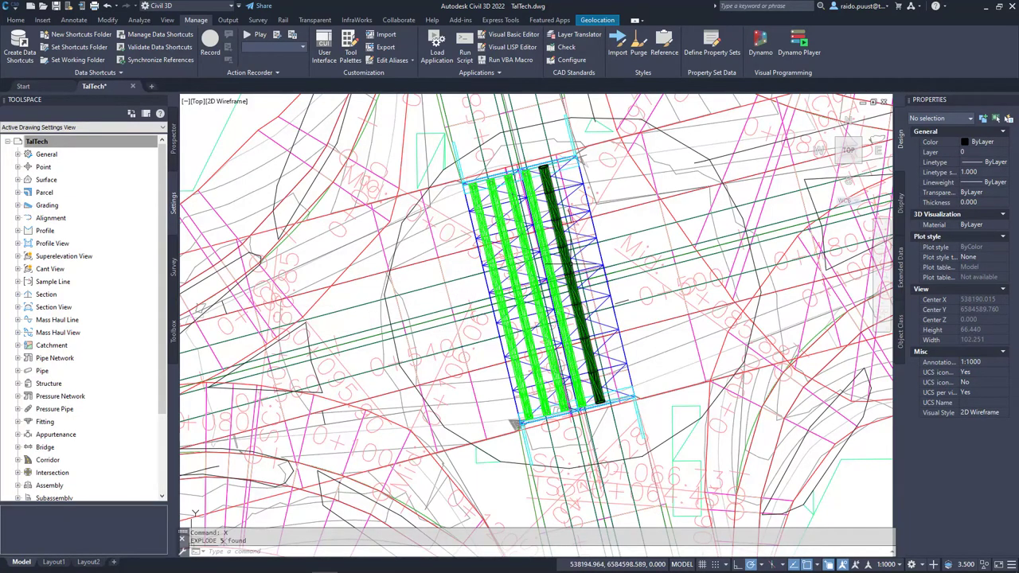
# Explode the rightmost girder block into mesh geometry, then clear the selection
pyautogui.click(569, 271)
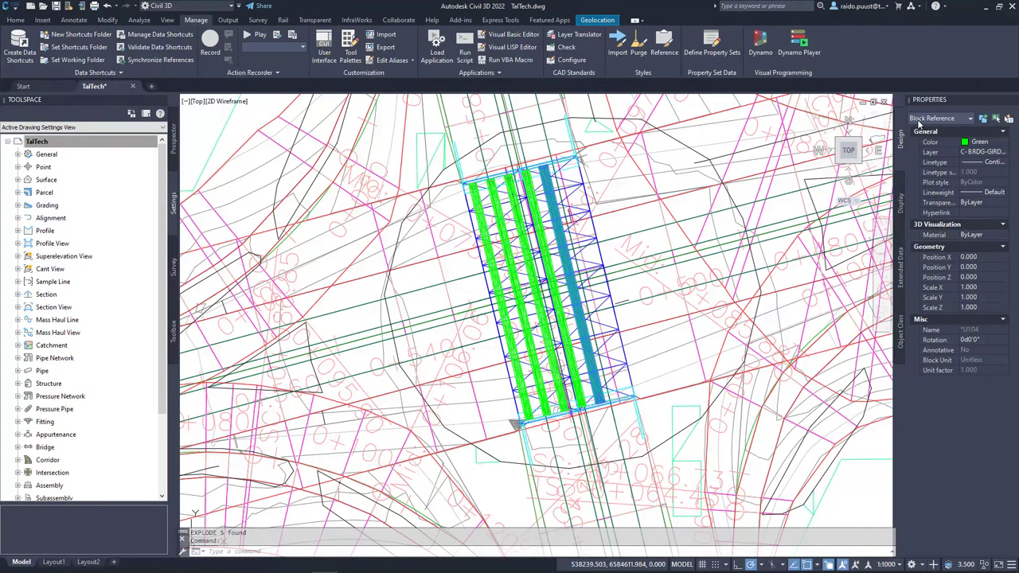
pyautogui.moveTo(625, 221)
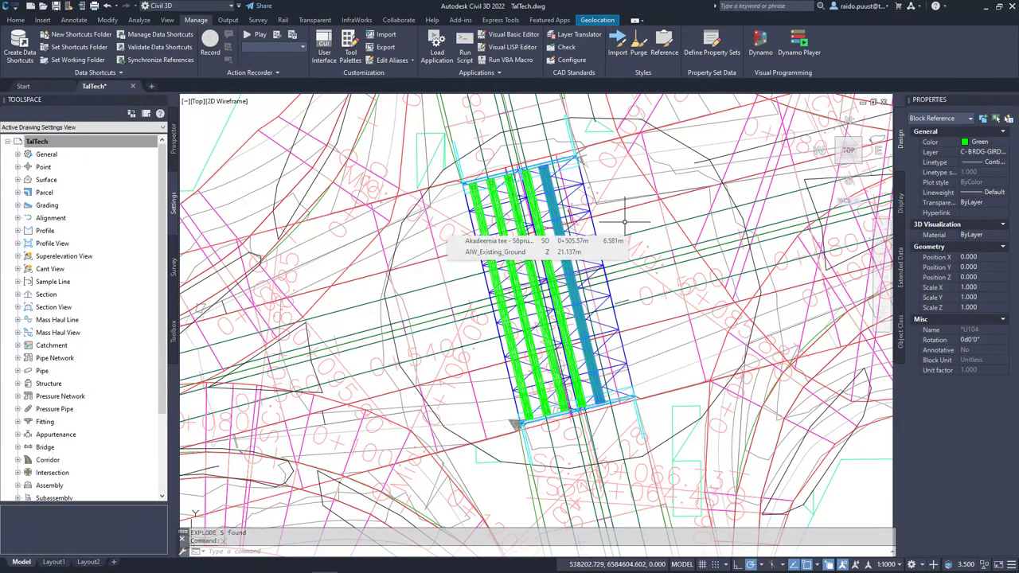
pyautogui.press('Return')
pyautogui.click(561, 236)
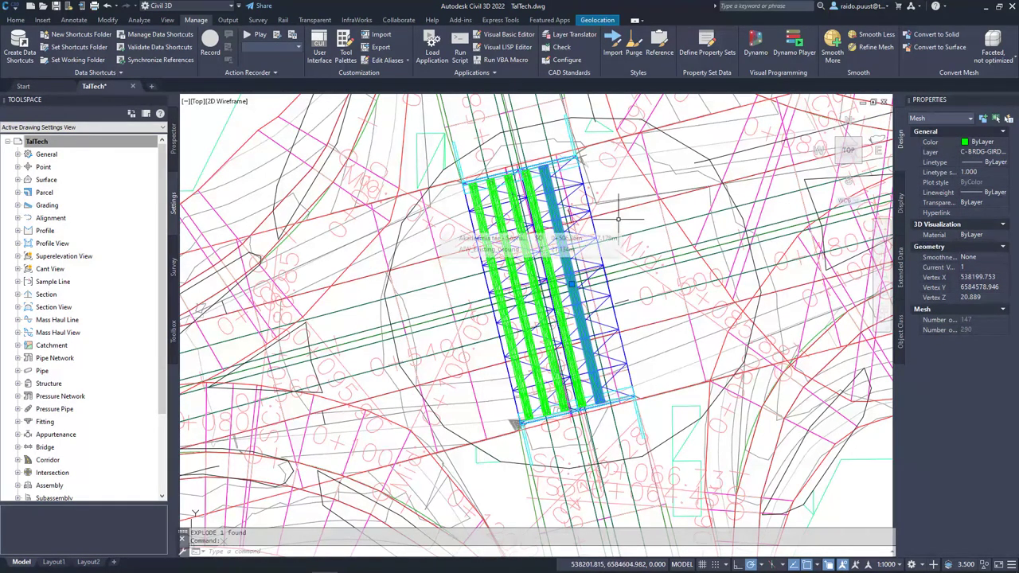
pyautogui.press('Escape')
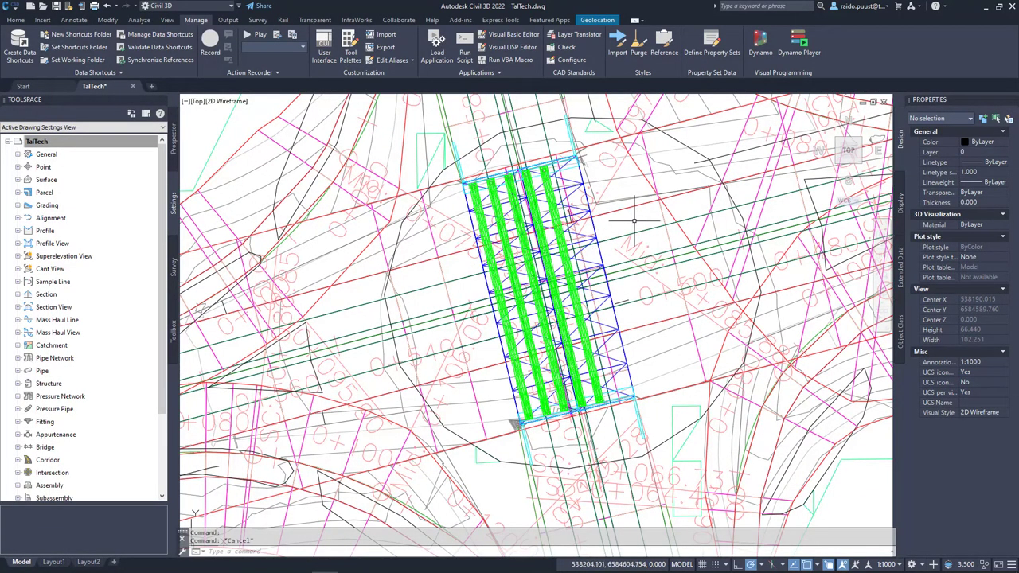
# Start IFCEXPORT, review the Objects tab in its Options, then cancel both dialogs
pyautogui.press('Escape')
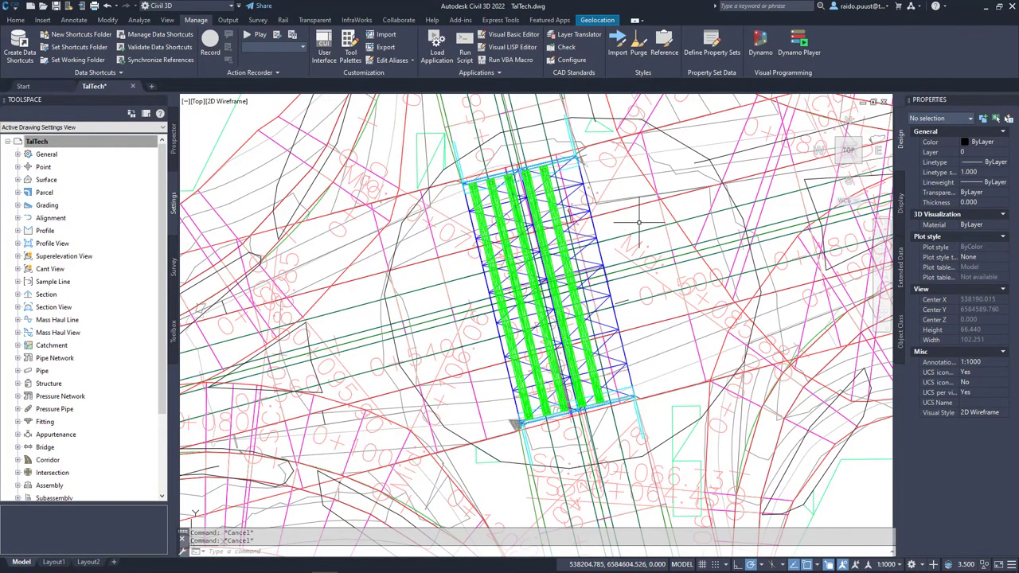
pyautogui.moveTo(640, 224)
pyautogui.write('IFC')
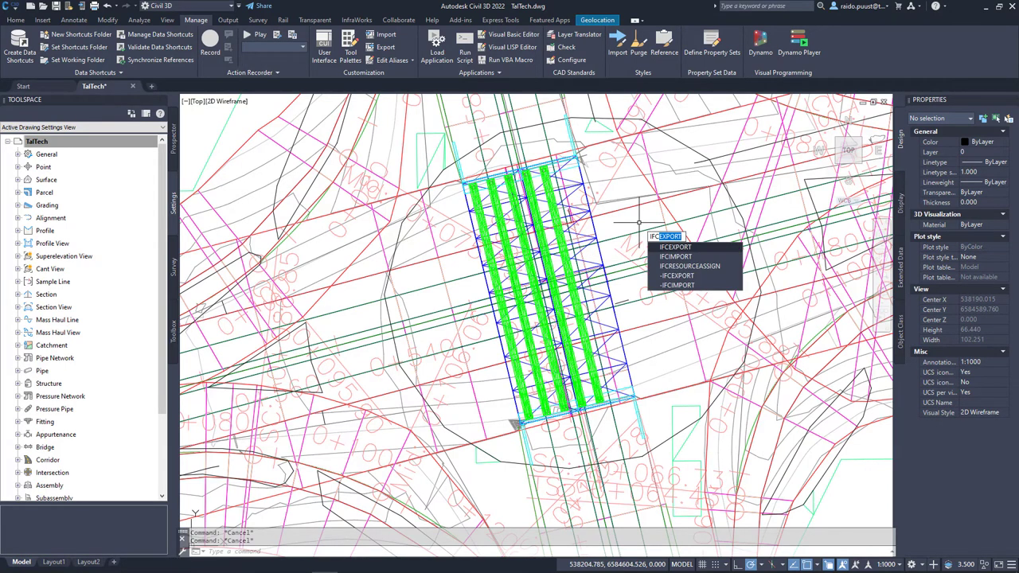
pyautogui.press('Return')
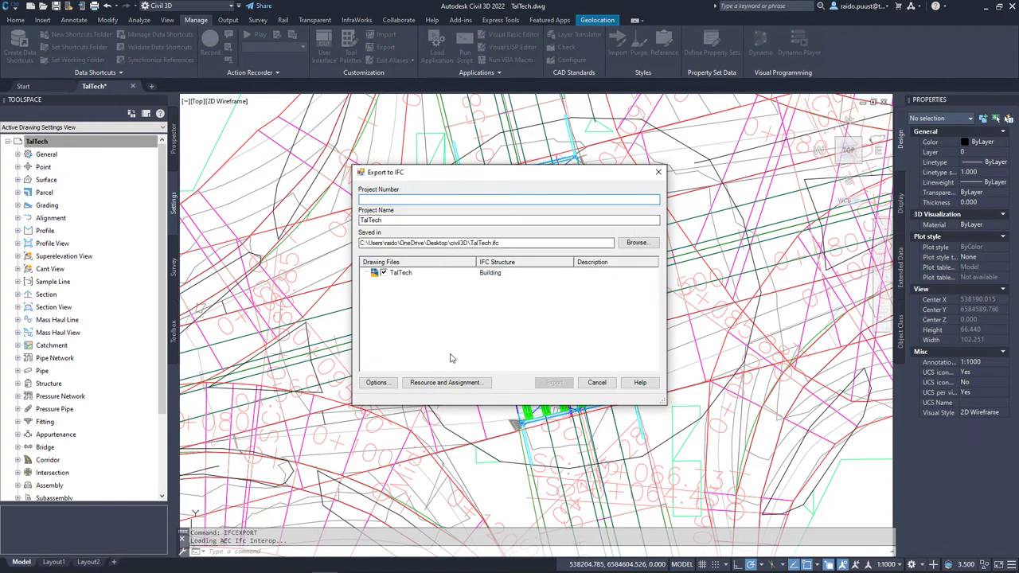
pyautogui.click(377, 383)
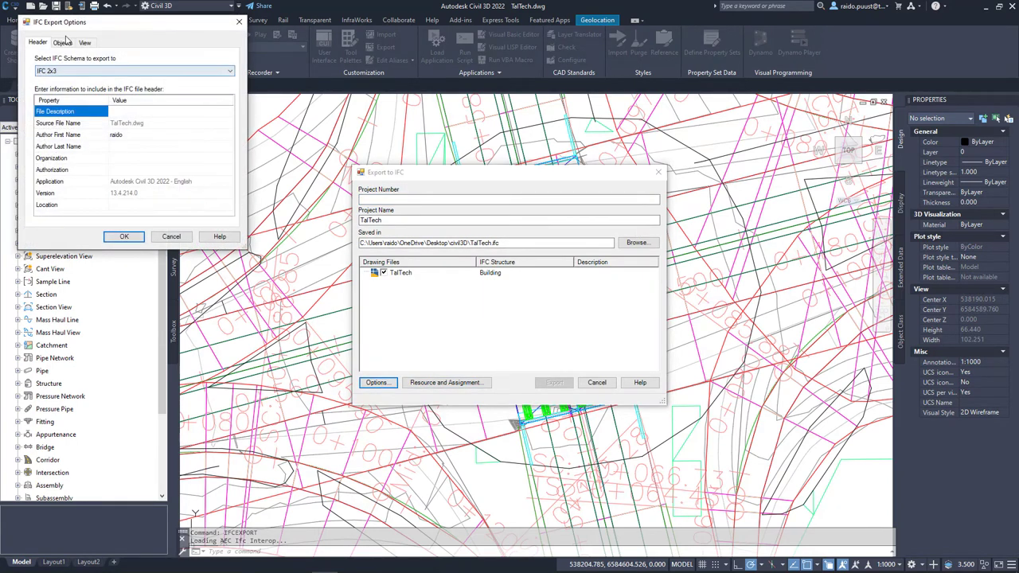
pyautogui.click(62, 42)
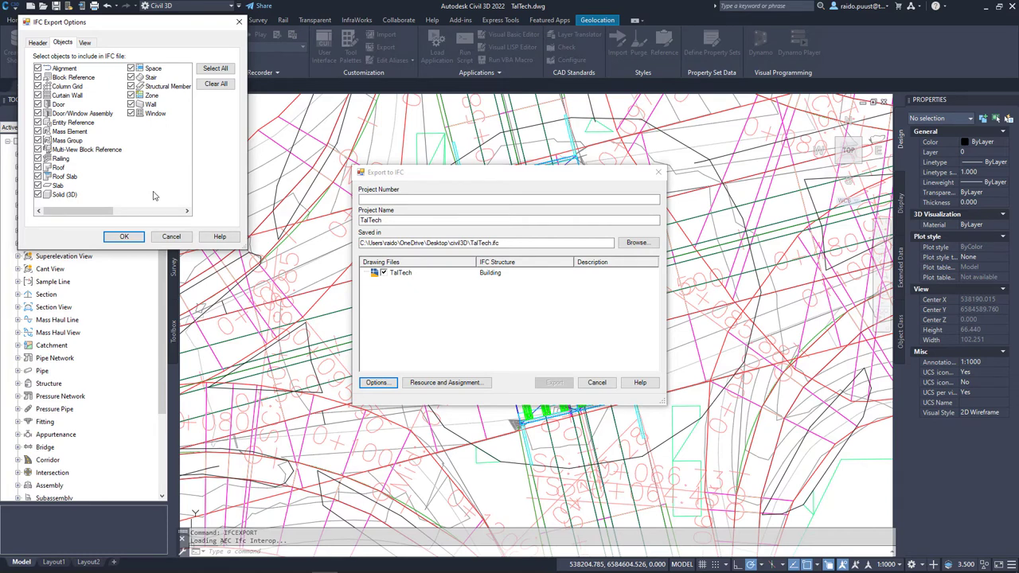
pyautogui.click(172, 237)
pyautogui.click(596, 383)
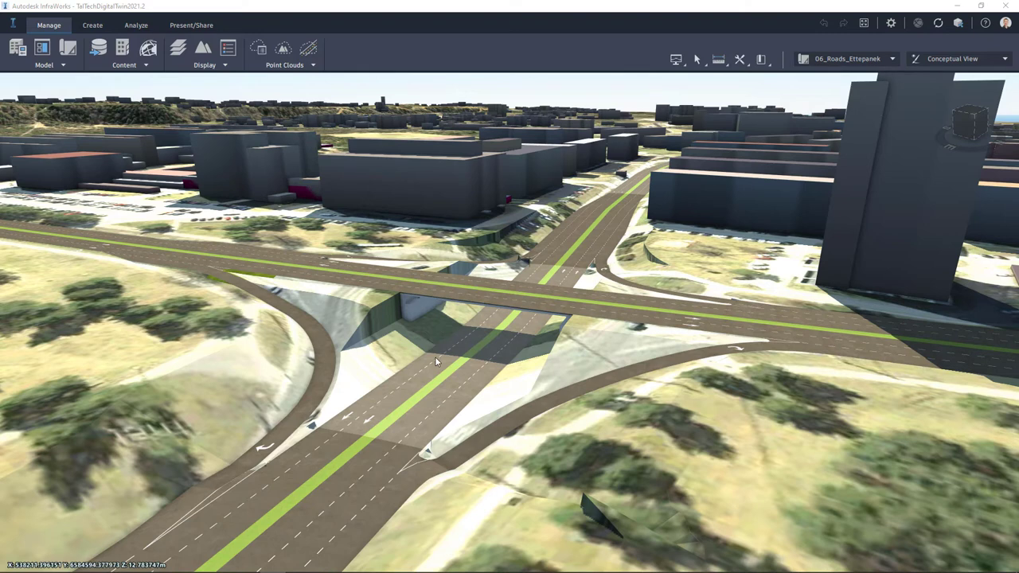
# Select Bridge 1 and bring up its Publish Civil Structures options
pyautogui.click(438, 300)
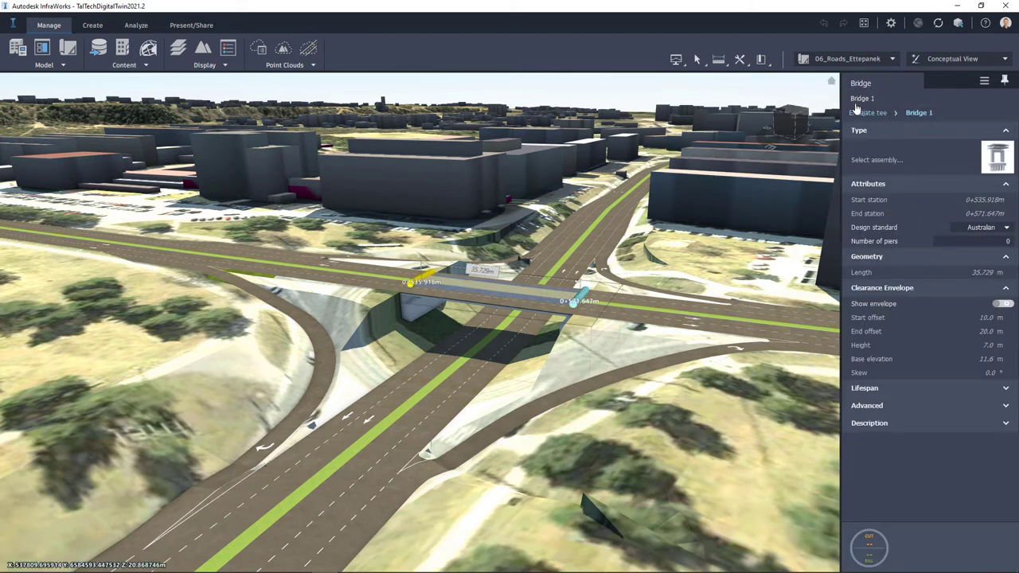
pyautogui.rightClick(437, 297)
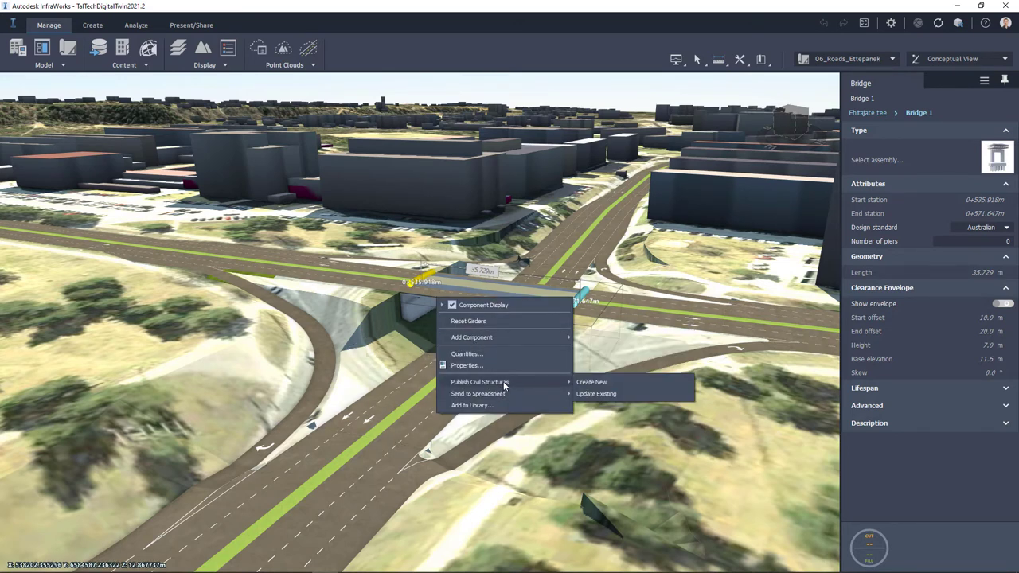
# Publish Bridge 1 as a new civil structure, creating a 'Revit' folder on the Desktop to hold it
pyautogui.click(620, 383)
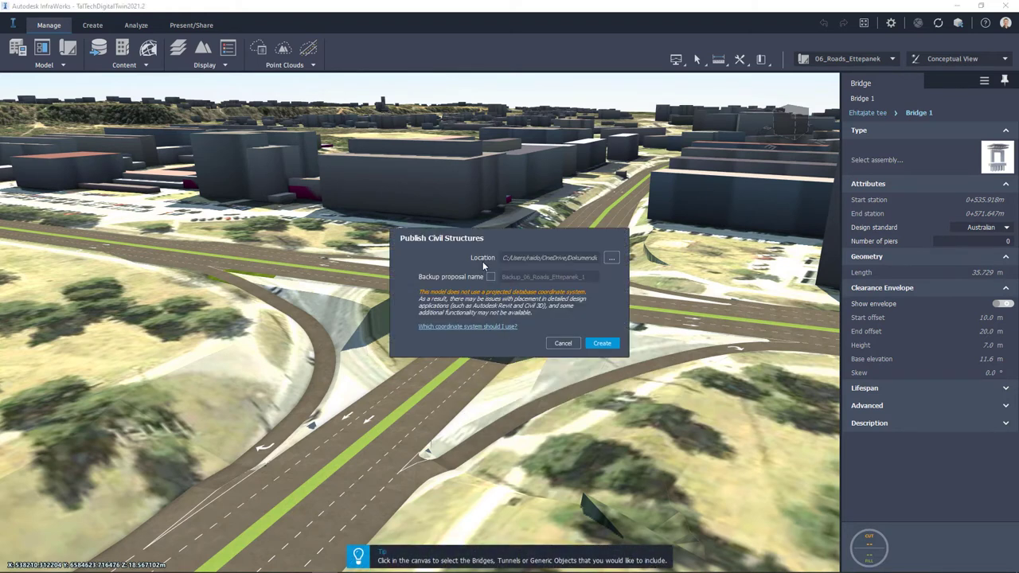
pyautogui.click(611, 258)
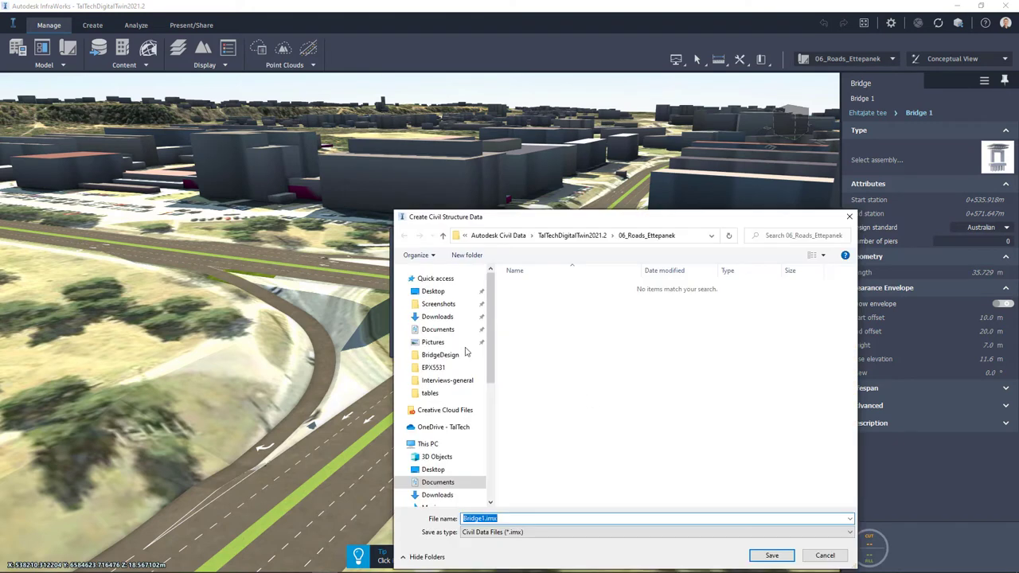
pyautogui.click(430, 292)
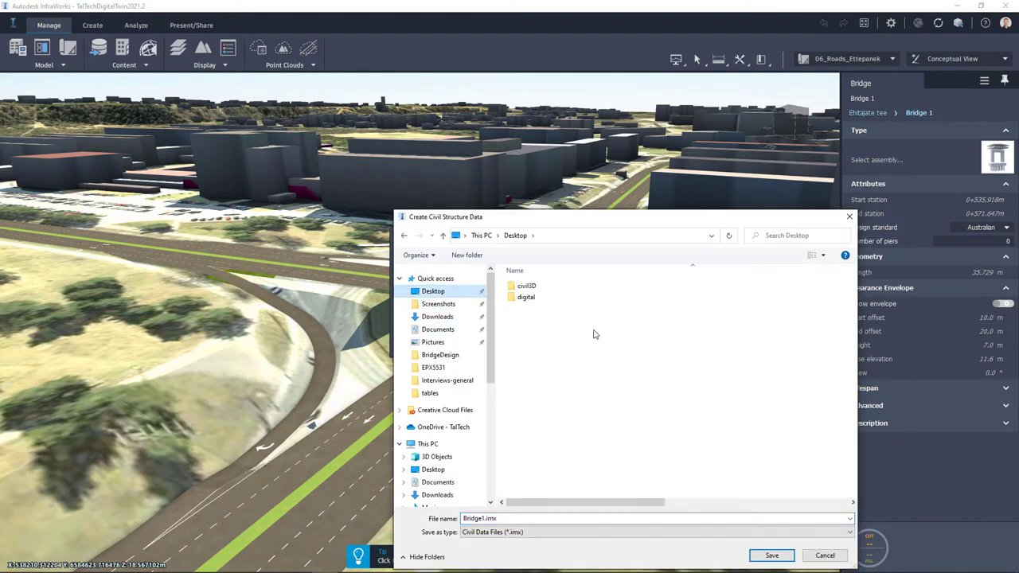
pyautogui.rightClick(541, 329)
pyautogui.moveTo(500, 450)
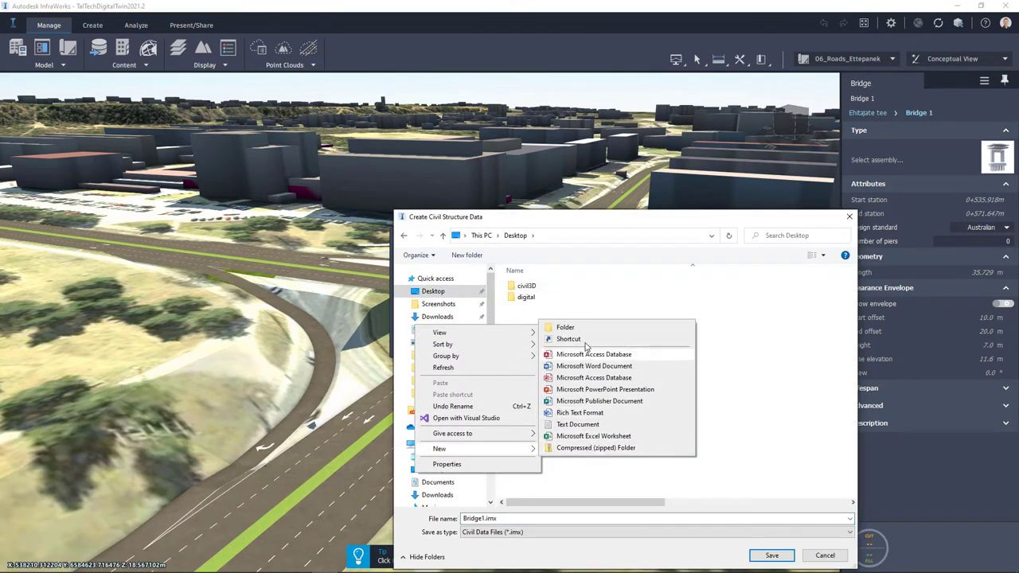
pyautogui.click(565, 327)
pyautogui.write('Revit')
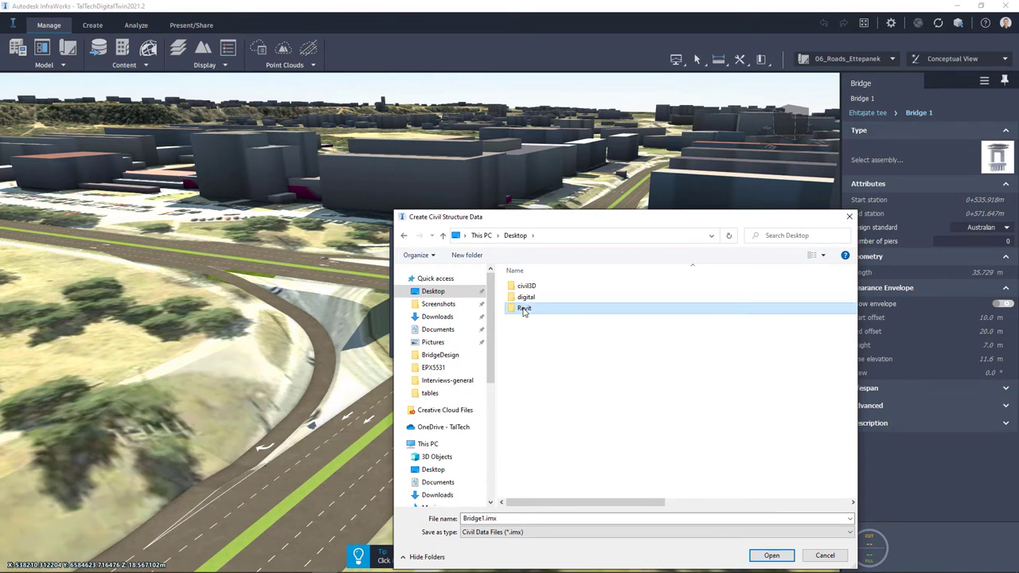
pyautogui.doubleClick(524, 309)
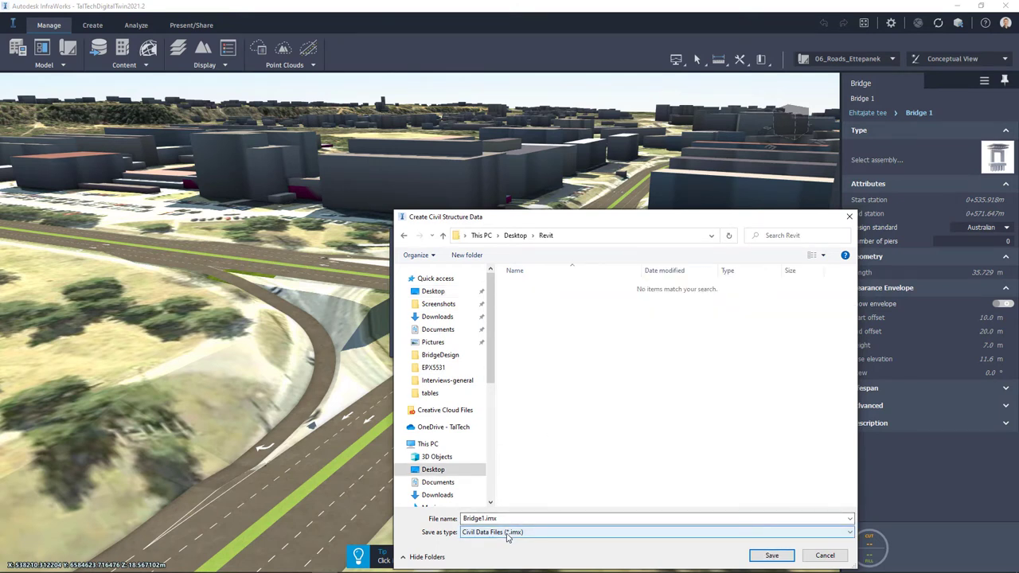
# Save Bridge1.imx as Civil Data Files (*.imx) in the Revit folder and publish
pyautogui.click(507, 532)
pyautogui.click(507, 542)
pyautogui.click(771, 555)
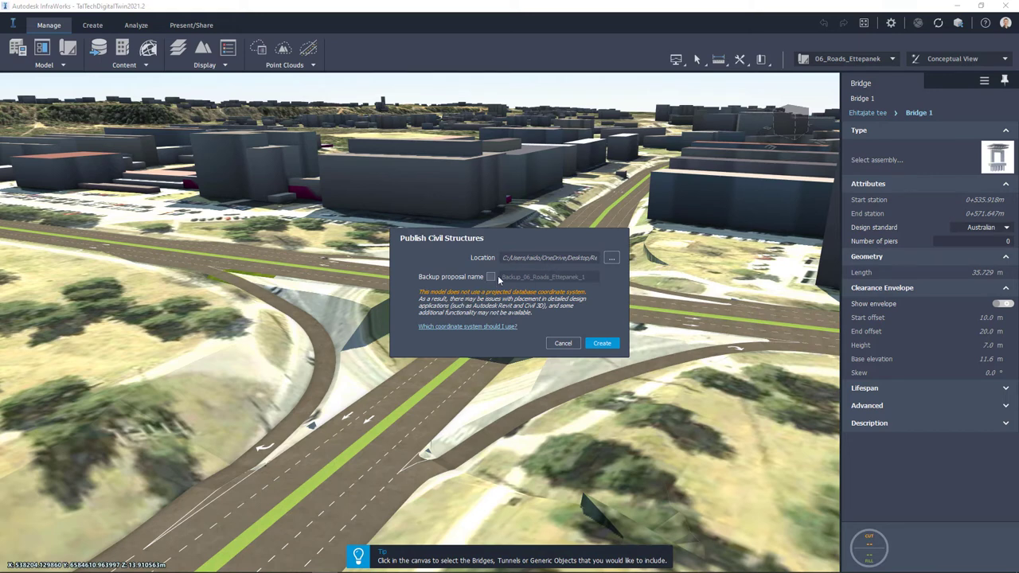
pyautogui.click(602, 343)
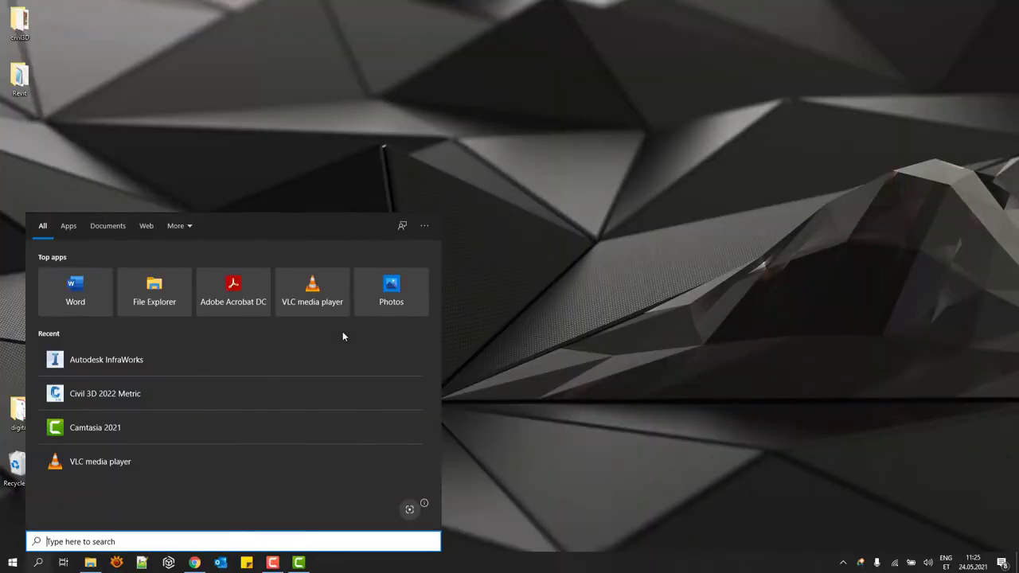
# Launch Revit 2022 and create a new Project from the Metric-Structural Template
pyautogui.write('revit')
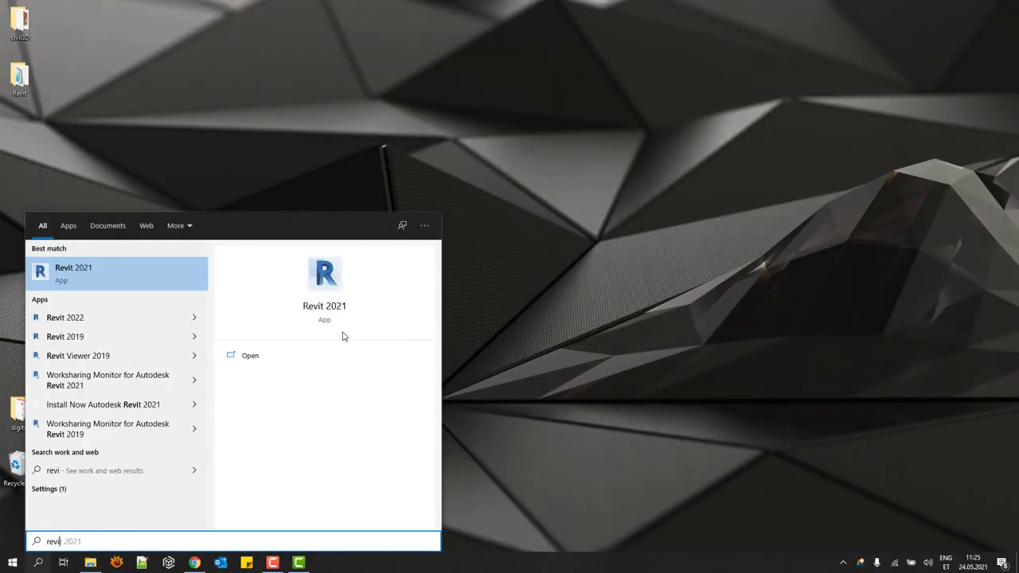
pyautogui.click(119, 313)
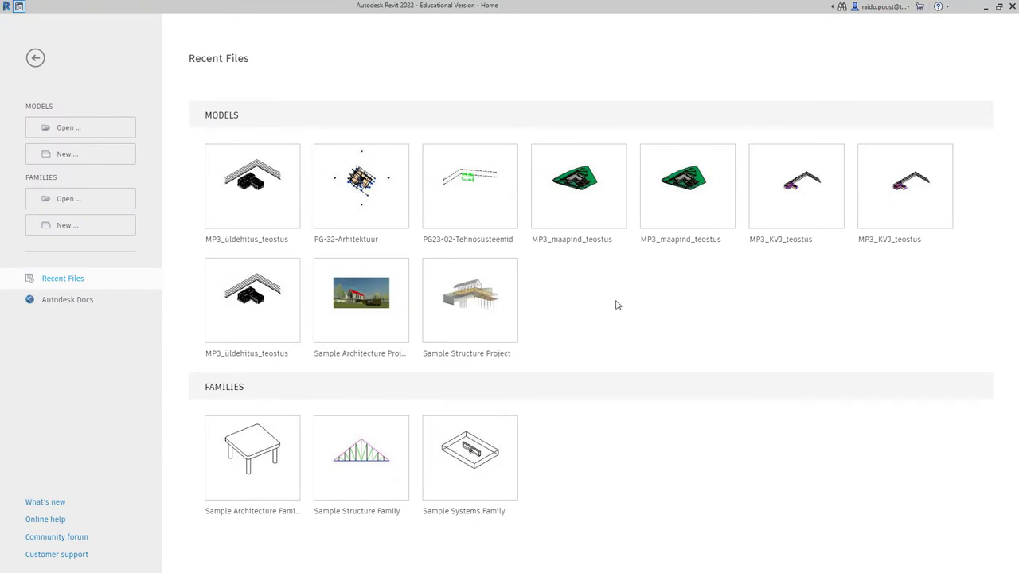
pyautogui.click(68, 153)
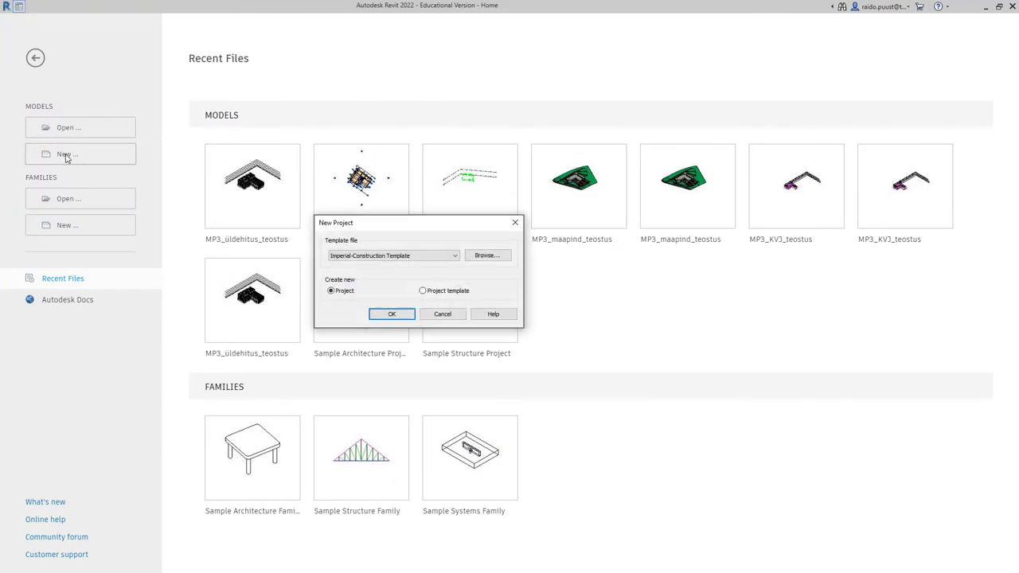
pyautogui.click(381, 256)
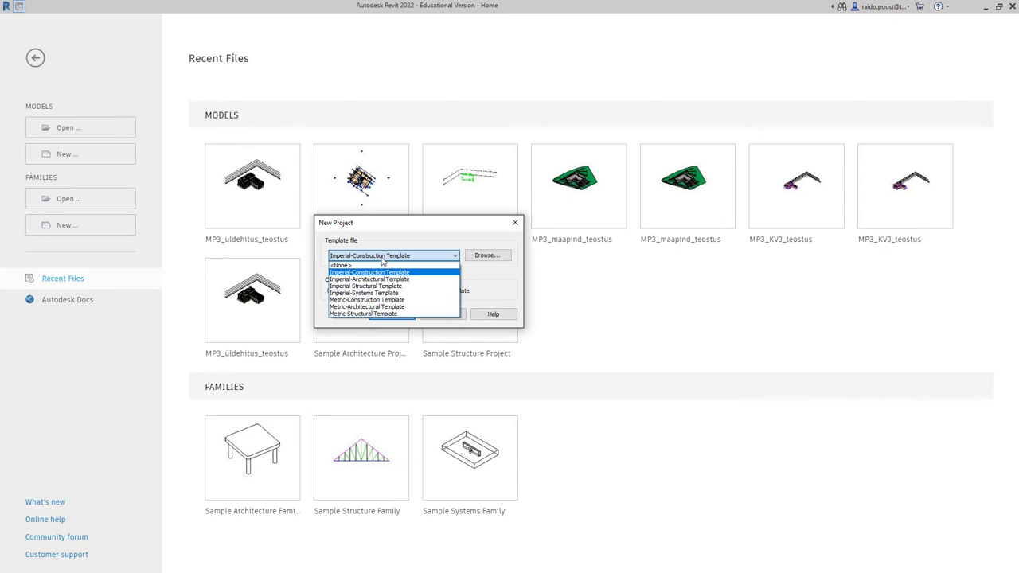
pyautogui.click(363, 314)
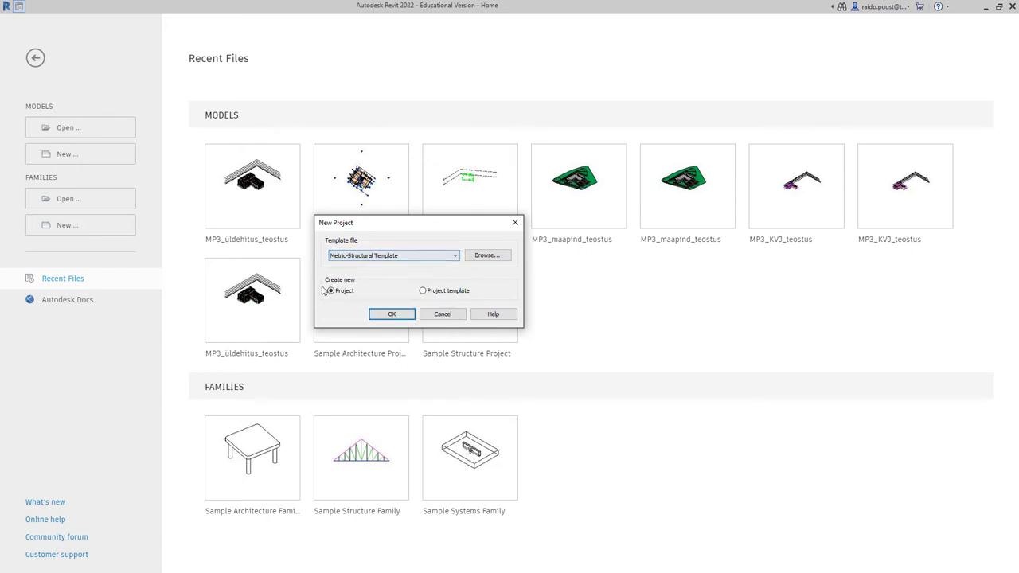
pyautogui.click(389, 315)
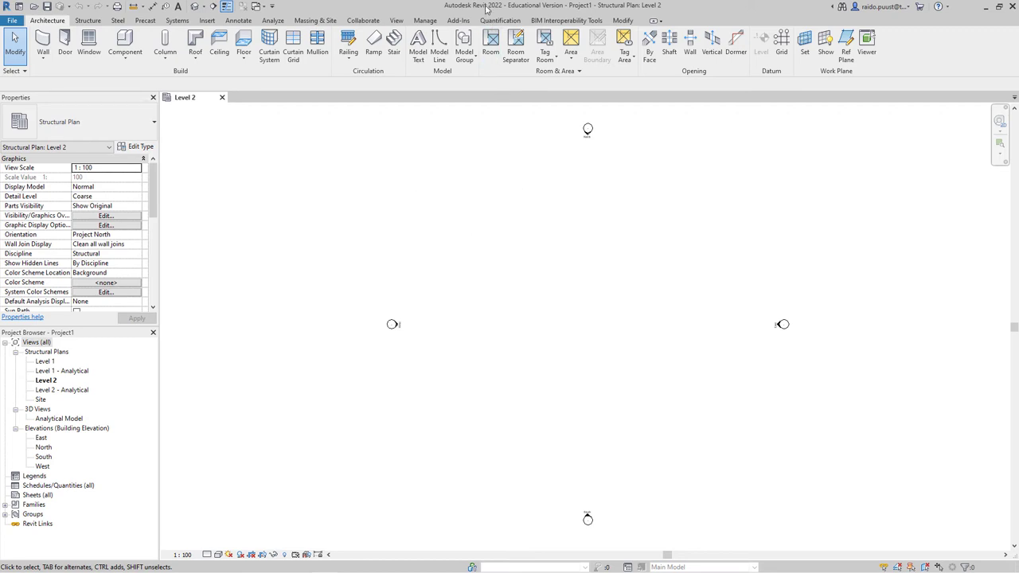
# Check the hidden system-tray apps, then return to Revit's Add-Ins ribbon tab
pyautogui.click(860, 563)
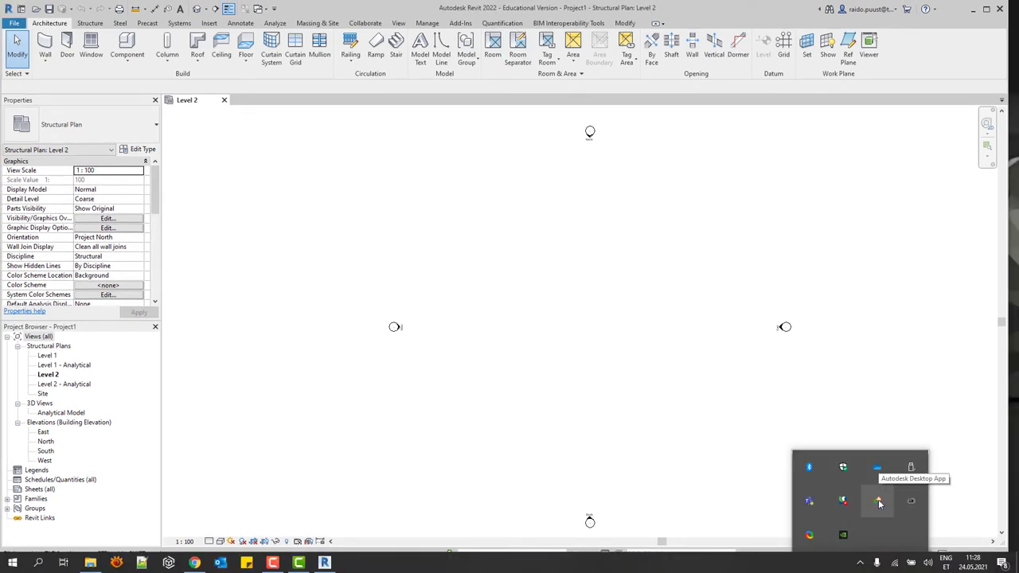
pyautogui.click(513, 301)
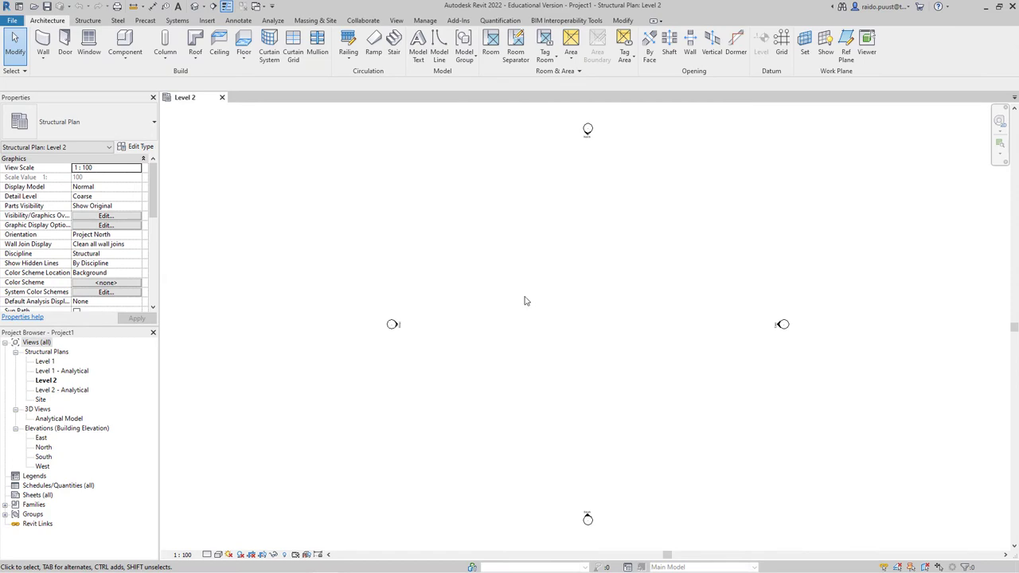
pyautogui.click(459, 21)
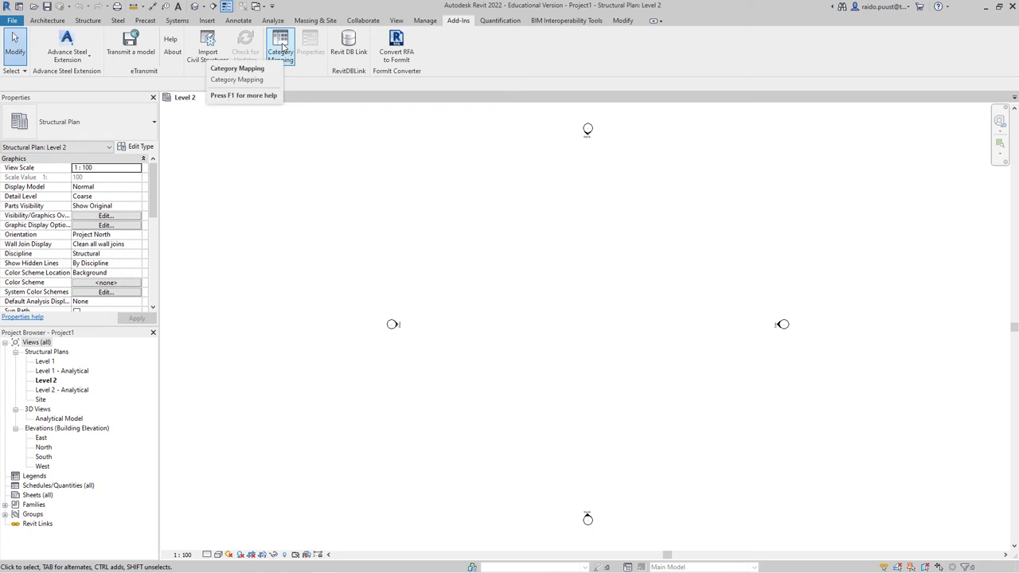
# Open Category Mapping, widen the Map Revit Categories dialog and expand the Deck category list
pyautogui.click(282, 47)
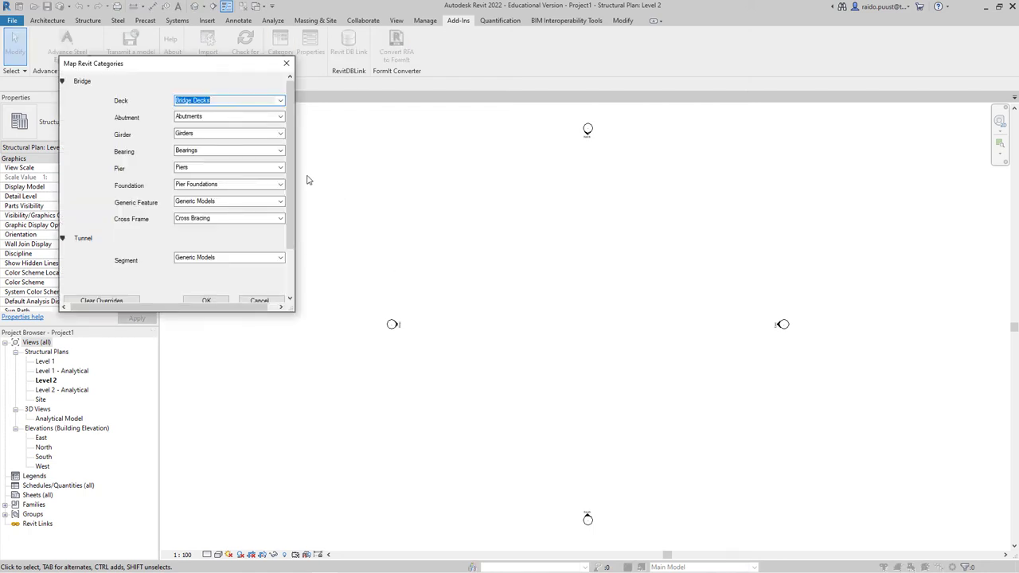
pyautogui.moveTo(294, 172); pyautogui.dragTo(365, 168)
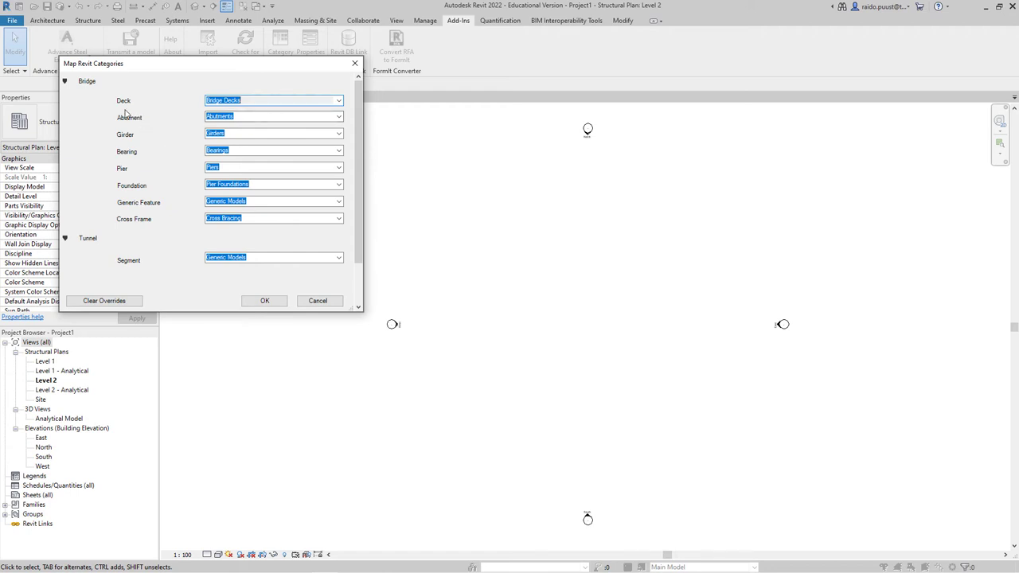
pyautogui.click(338, 101)
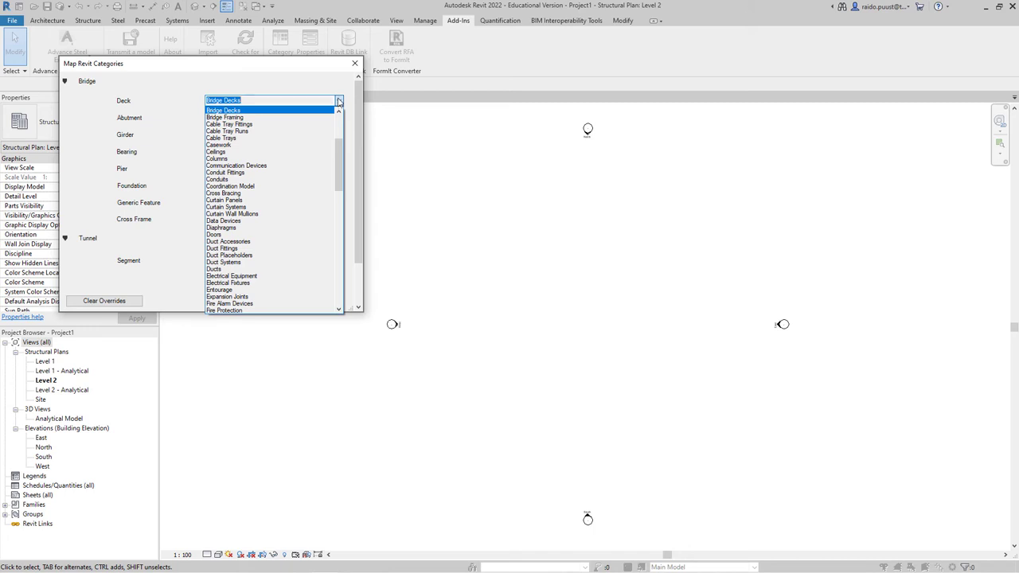
# Keep Deck mapped to Bridge Decks and accept the category mapping
pyautogui.moveTo(340, 152); pyautogui.dragTo(342, 186)
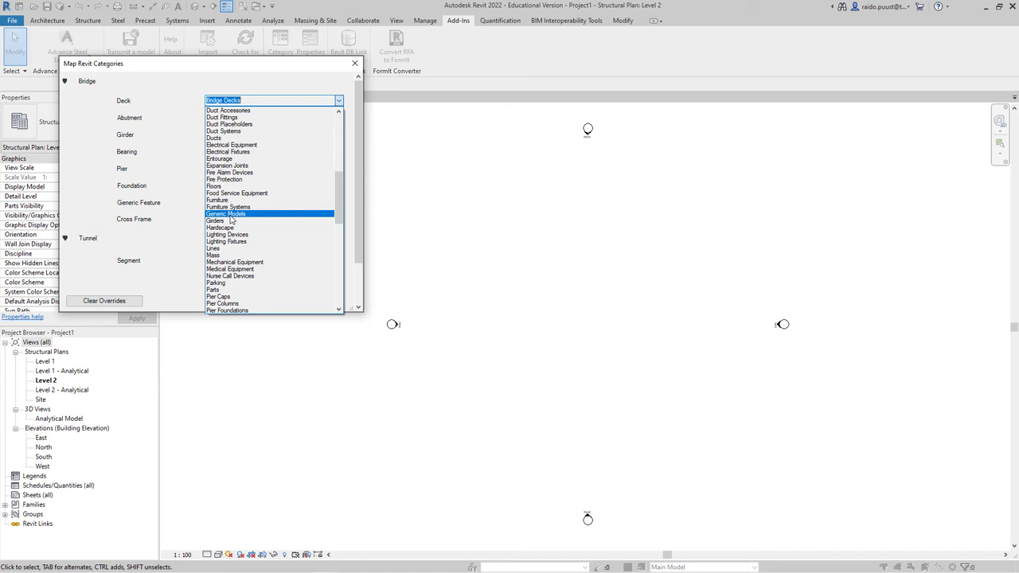
pyautogui.click(176, 101)
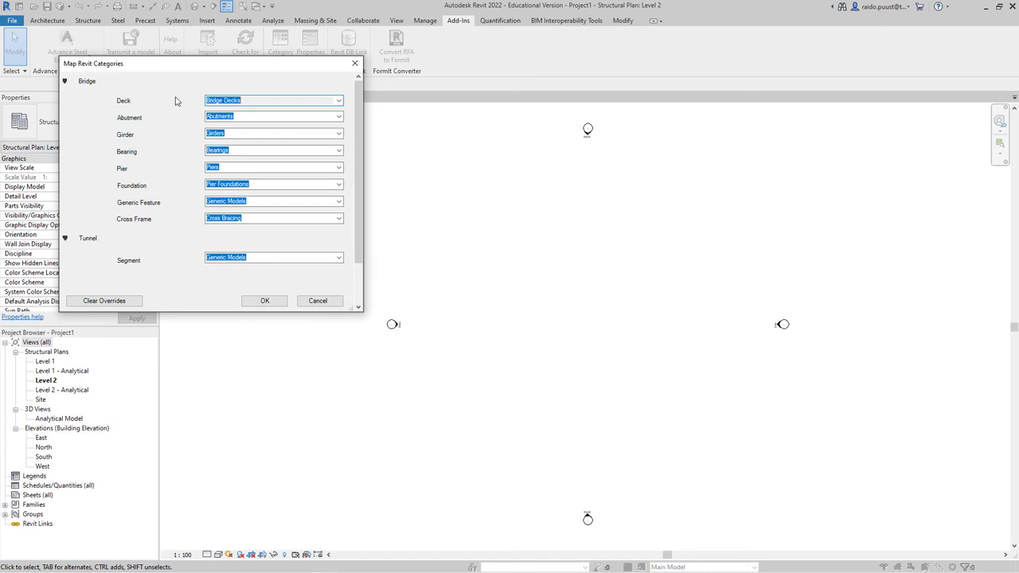
pyautogui.click(264, 300)
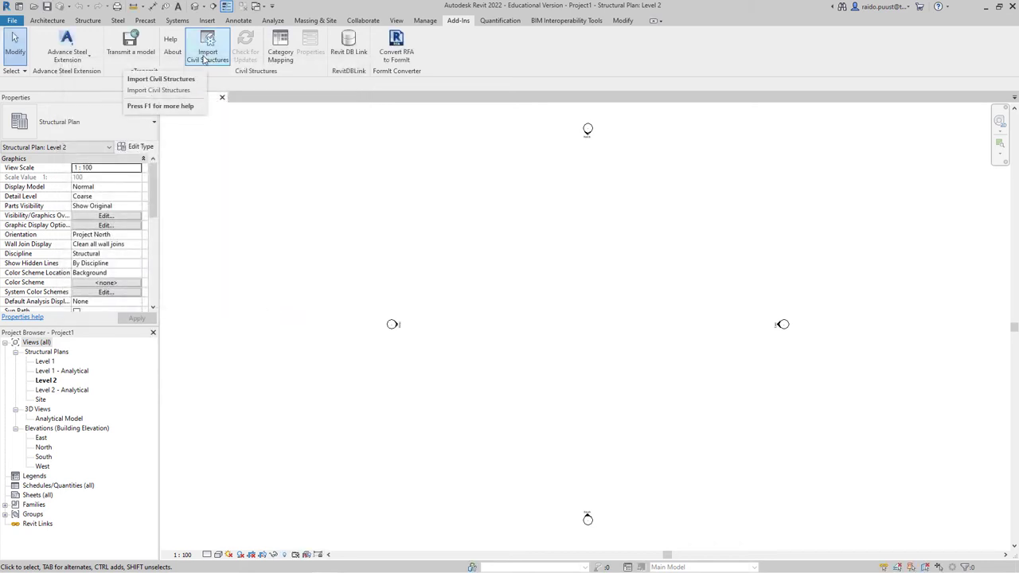
# Start Import Civil Structures and save SharedParameters.txt in the Desktop Revit folder
pyautogui.click(207, 54)
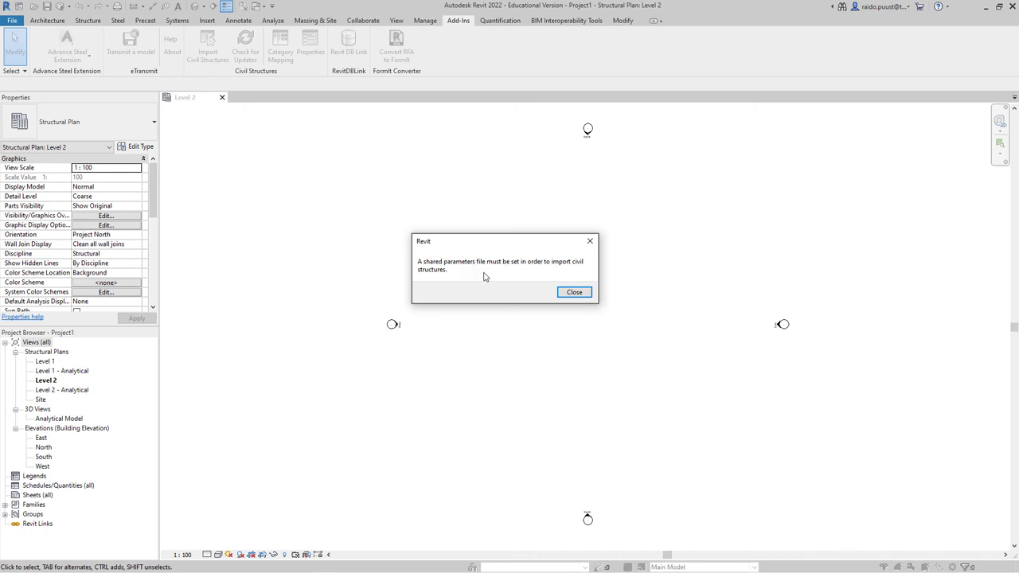
pyautogui.click(574, 293)
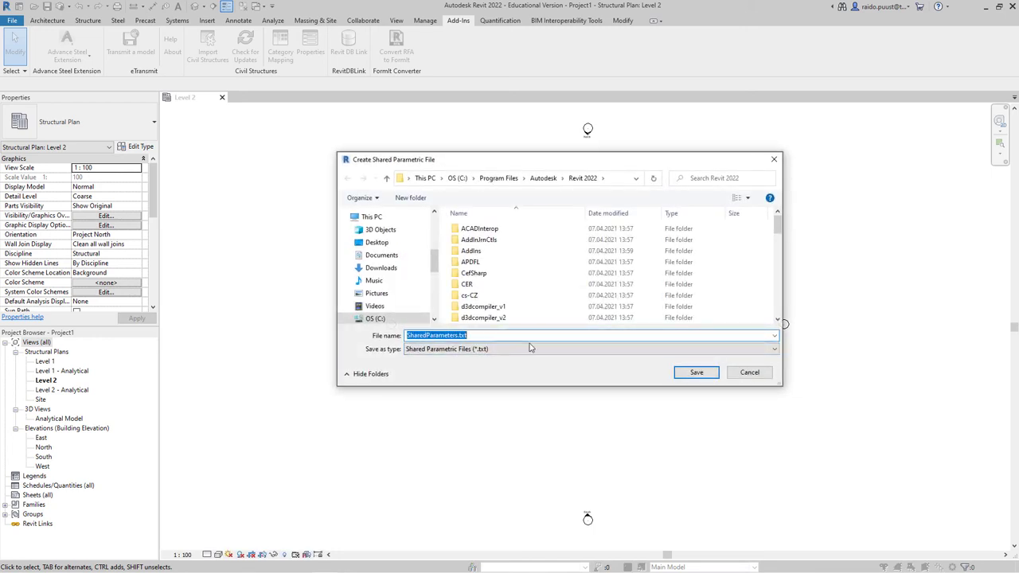
pyautogui.click(377, 242)
pyautogui.doubleClick(468, 251)
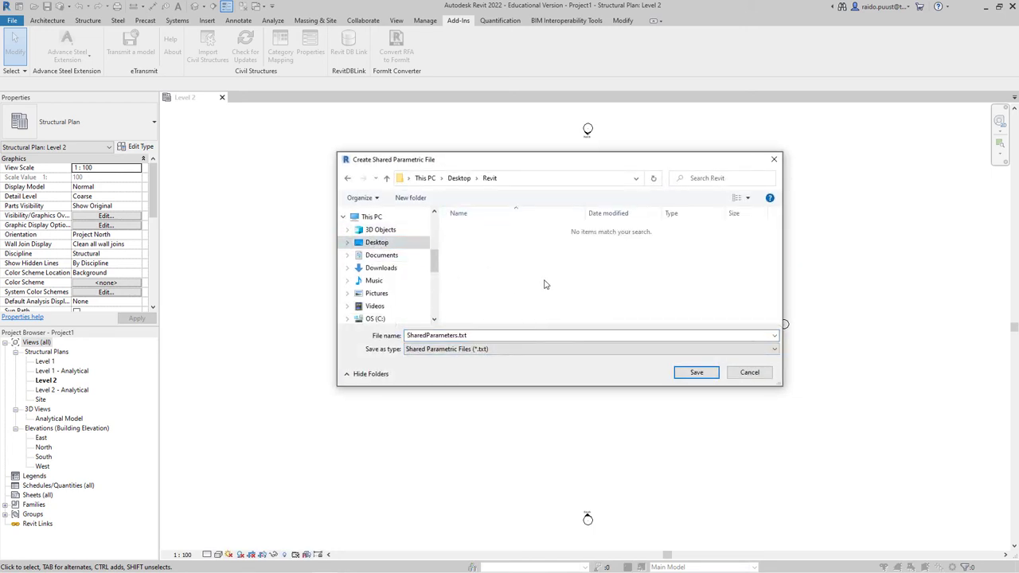
pyautogui.click(696, 371)
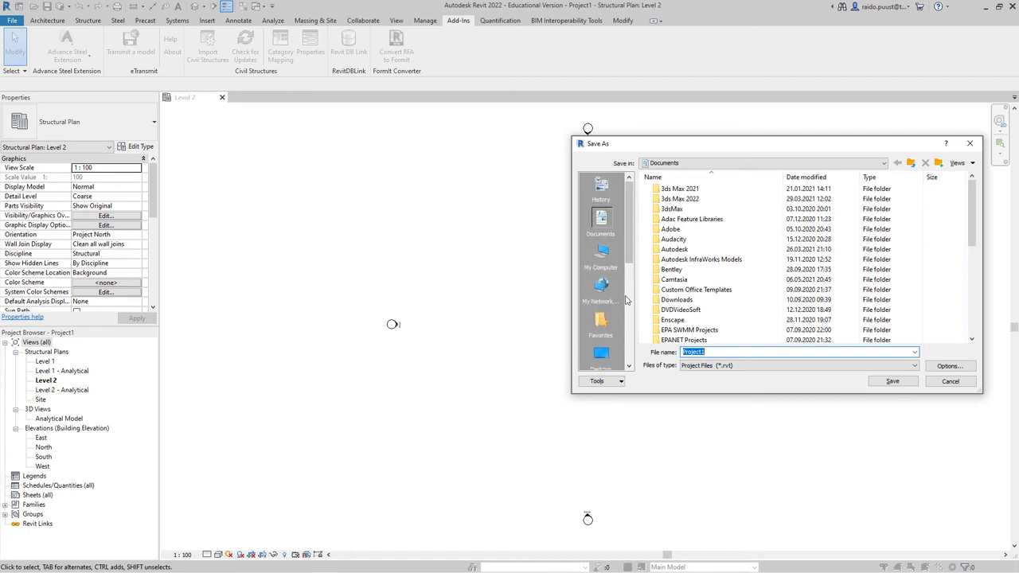
# Save the project as Bridge1.rvt in the Desktop Revit folder
pyautogui.click(601, 357)
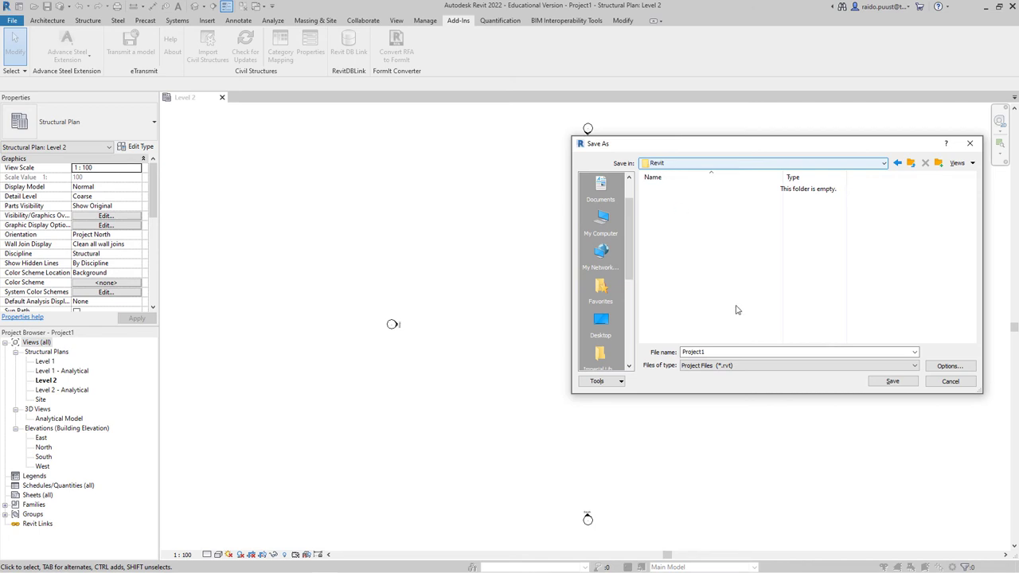
pyautogui.doubleClick(704, 355)
pyautogui.write('Bridge1')
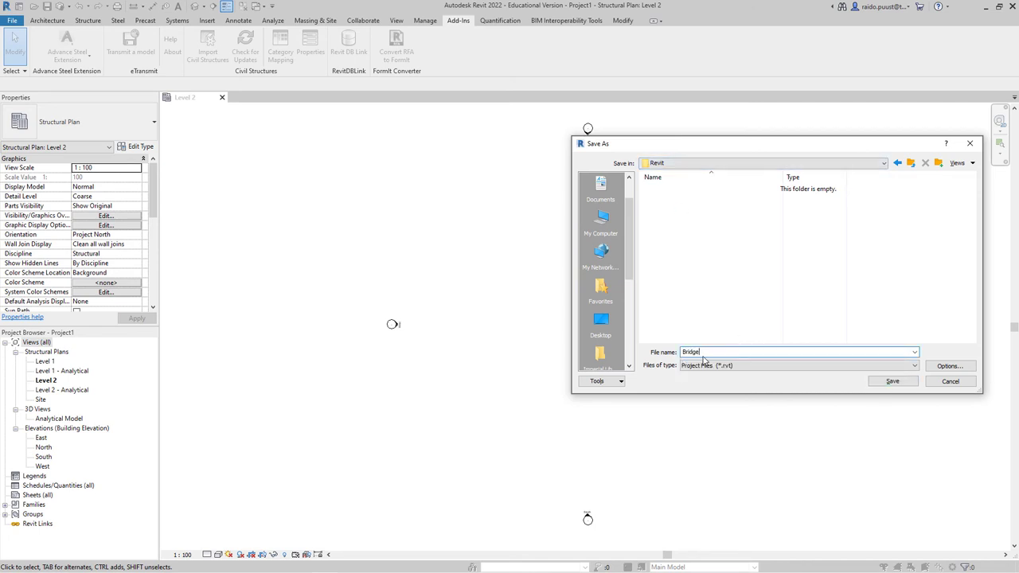
pyautogui.click(898, 382)
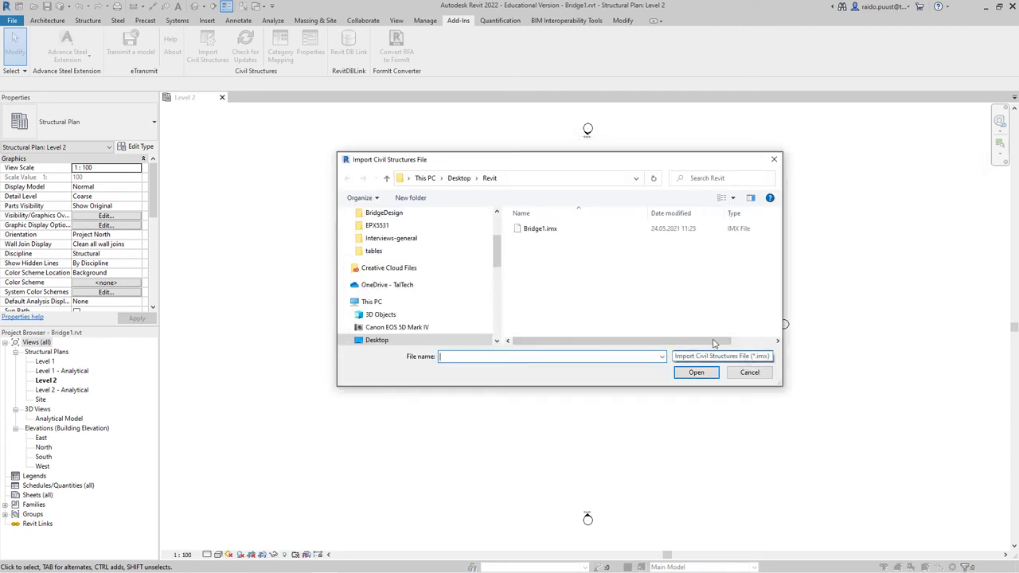
# Import Bridge1.imx and view the bridge at an angle in the default 3D view
pyautogui.click(538, 229)
pyautogui.click(696, 372)
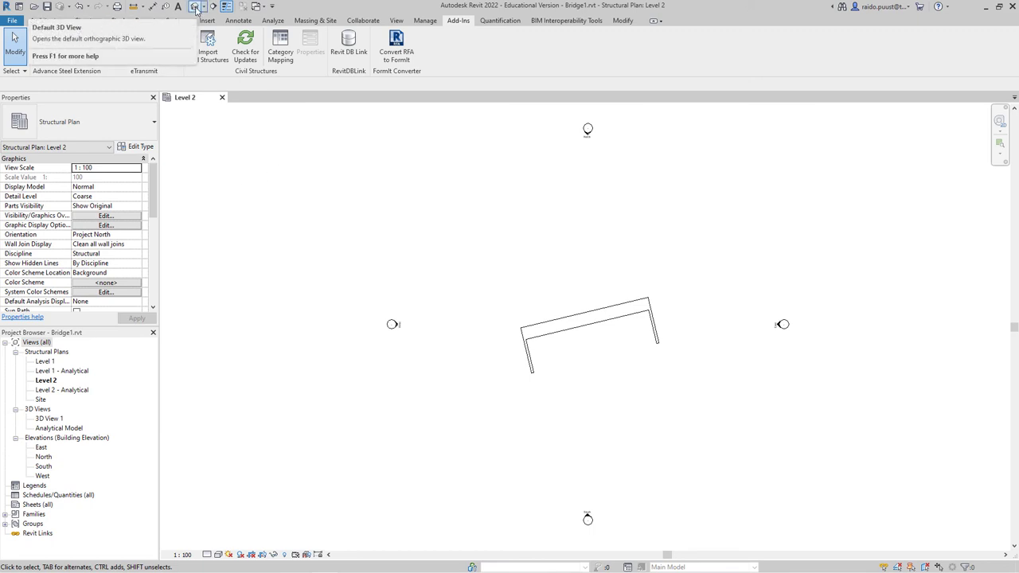
pyautogui.click(194, 7)
pyautogui.keyDown('shift'); pyautogui.moveTo(613, 342); pyautogui.dragTo(504, 281, button='middle'); pyautogui.keyUp('shift')
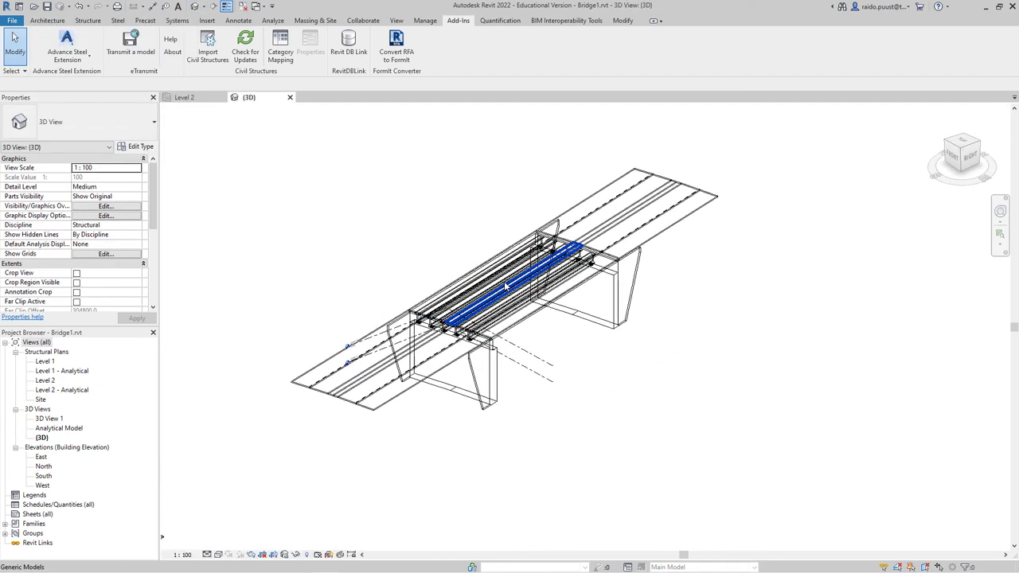
# Window-select the seven stray slab generic models beside the bridge, then unpin and delete them
pyautogui.scroll(1, 504, 281)
pyautogui.scroll(-4, 446, 354)
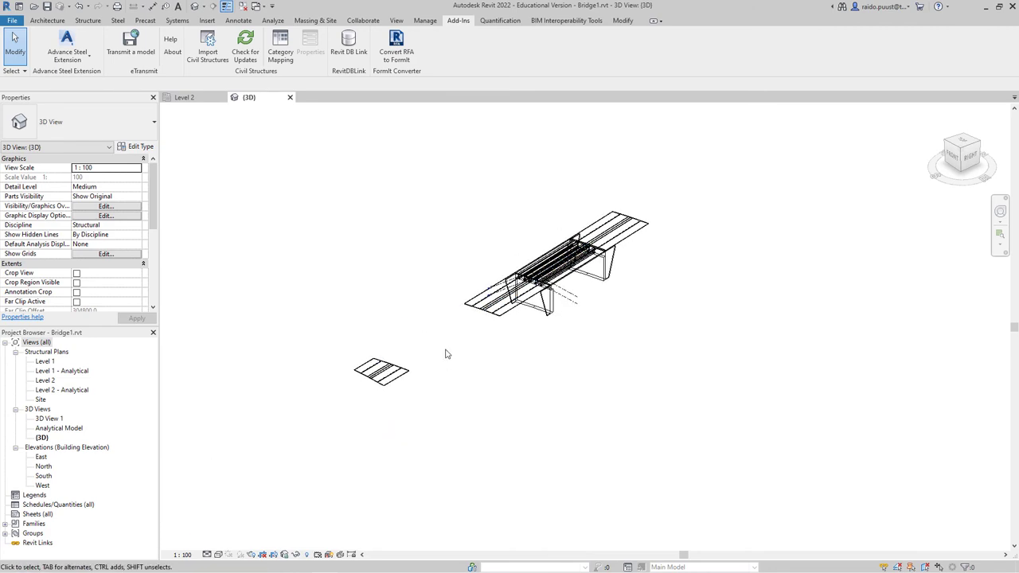
pyautogui.scroll(3, 446, 354)
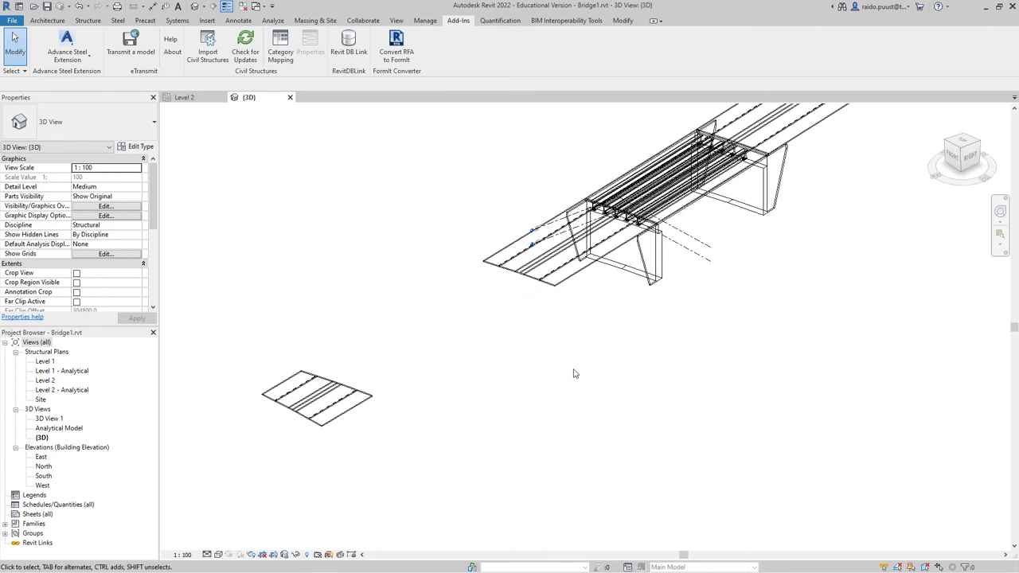
pyautogui.moveTo(426, 355); pyautogui.dragTo(446, 409, button='middle')
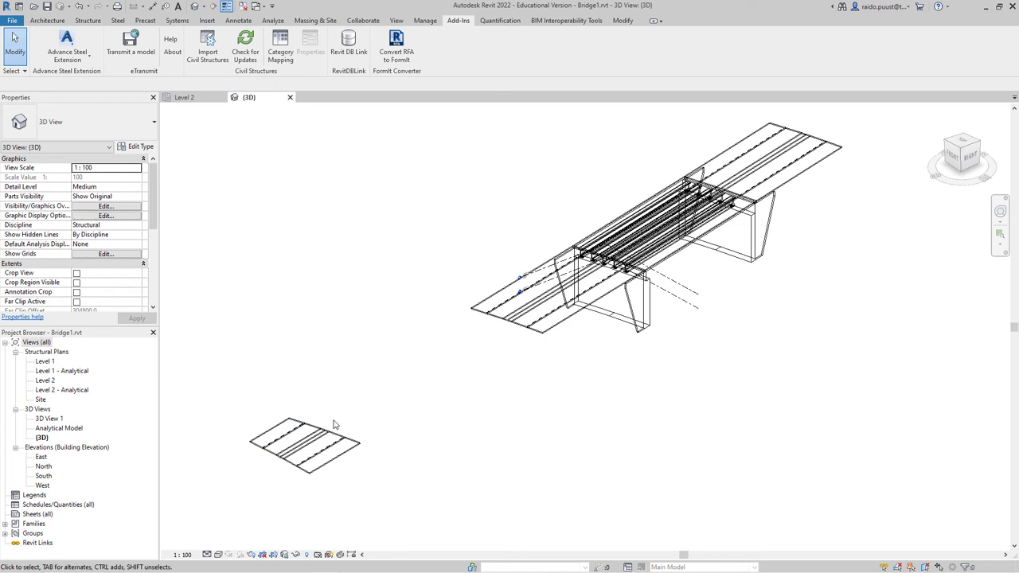
pyautogui.moveTo(462, 418); pyautogui.dragTo(483, 419, button='middle')
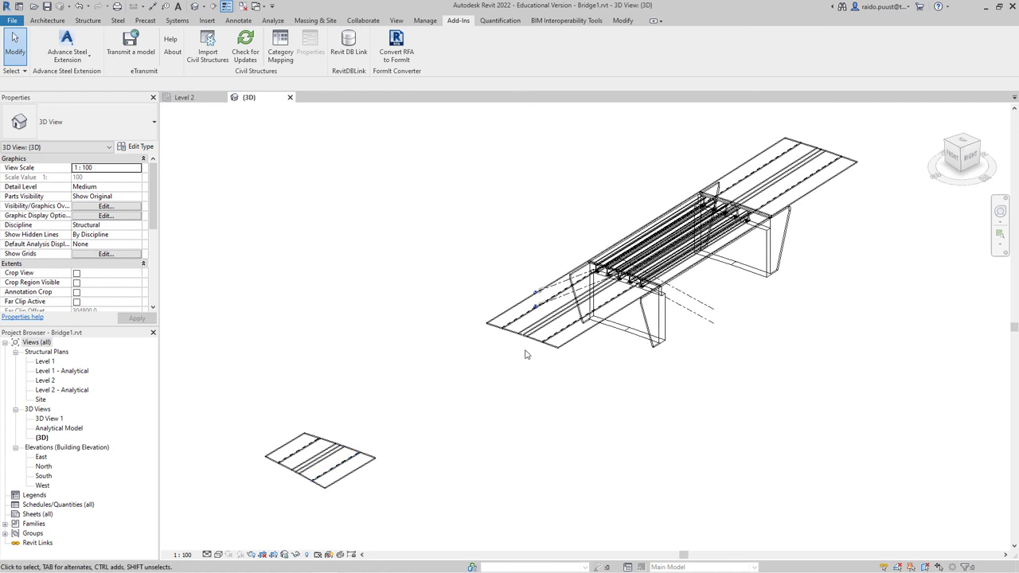
pyautogui.click(357, 468)
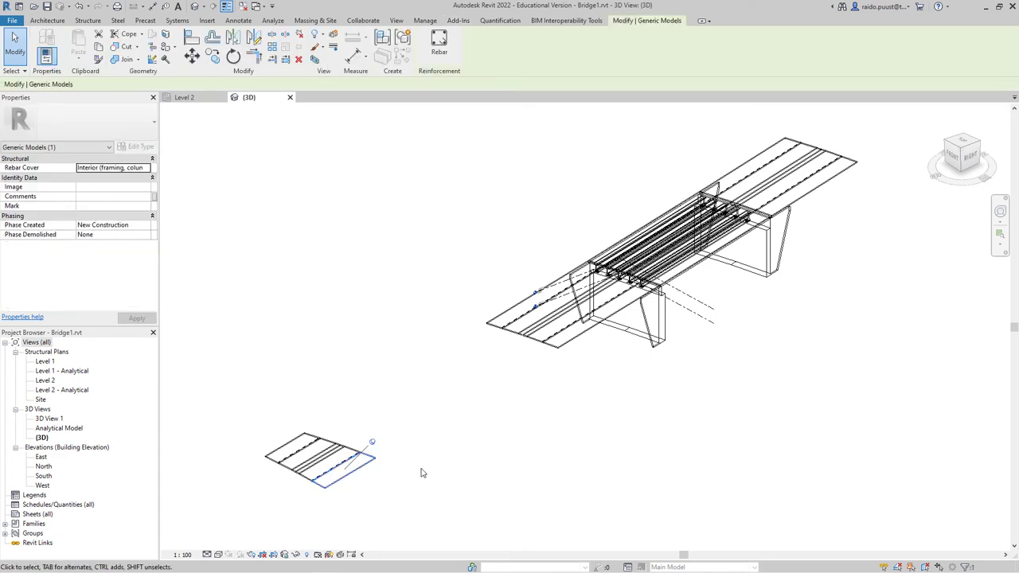
pyautogui.moveTo(421, 473); pyautogui.dragTo(485, 410, button='middle')
pyautogui.click(479, 443)
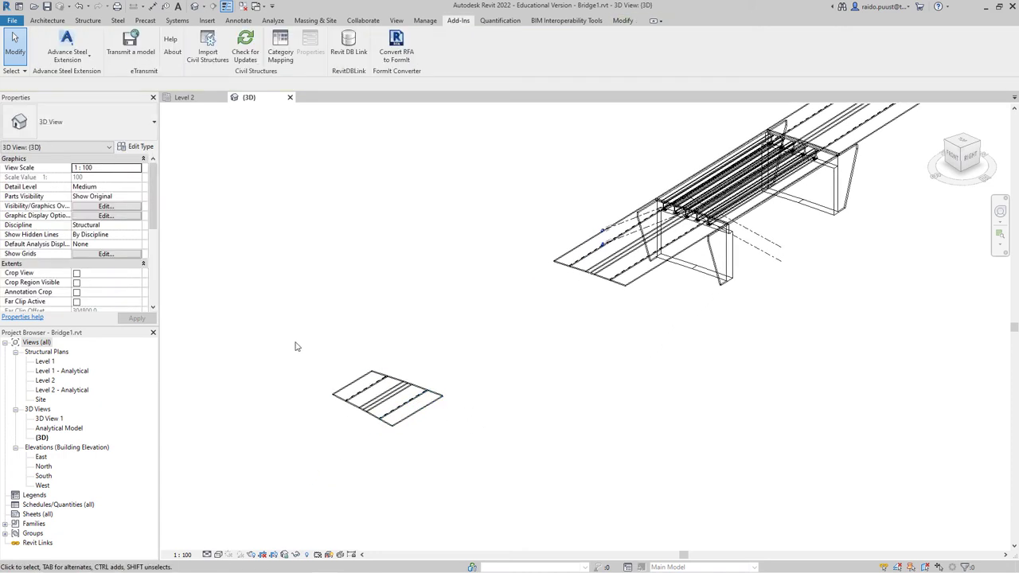
pyautogui.moveTo(294, 342); pyautogui.dragTo(530, 466)
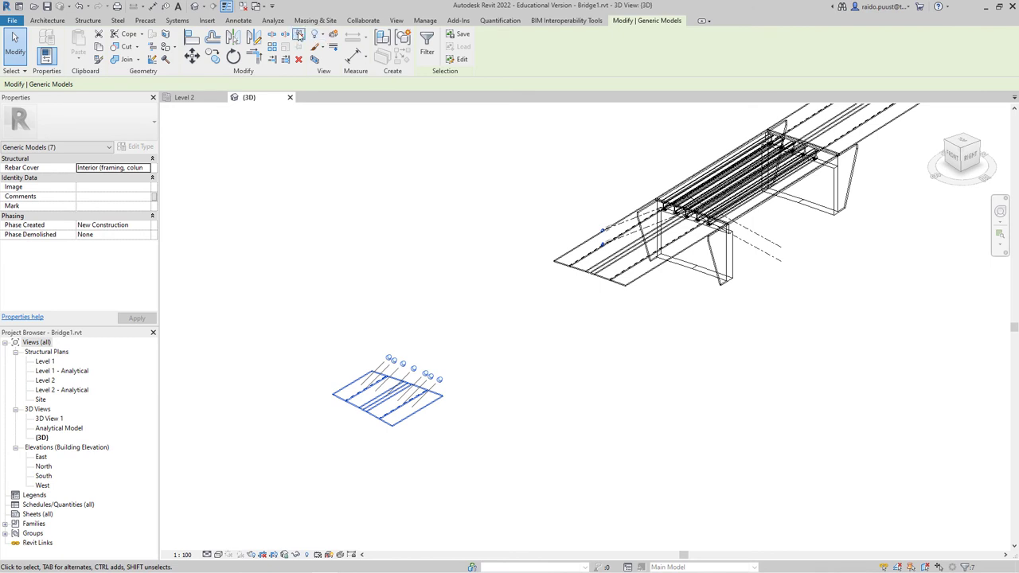
pyautogui.click(298, 35)
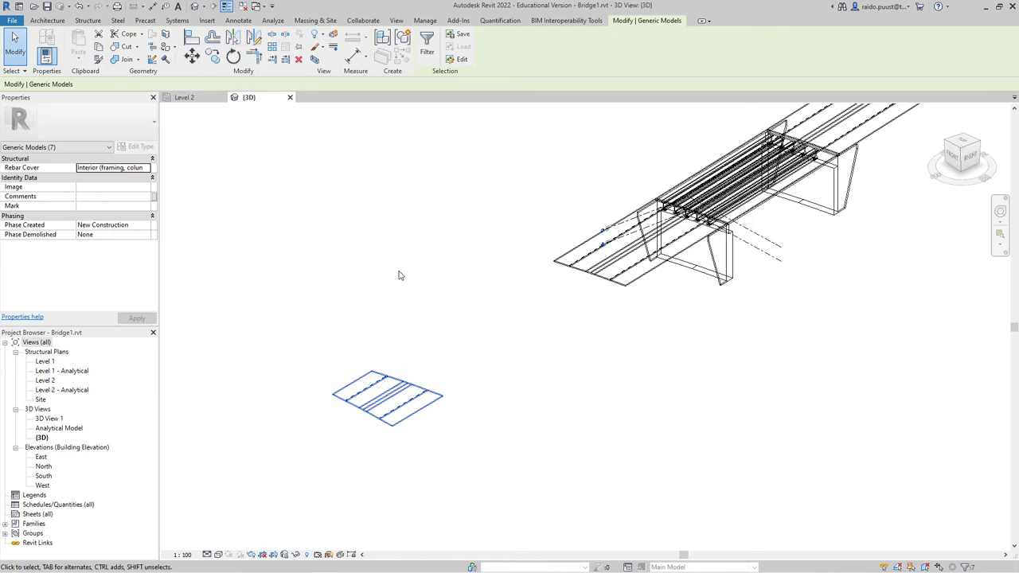
pyautogui.press('Delete')
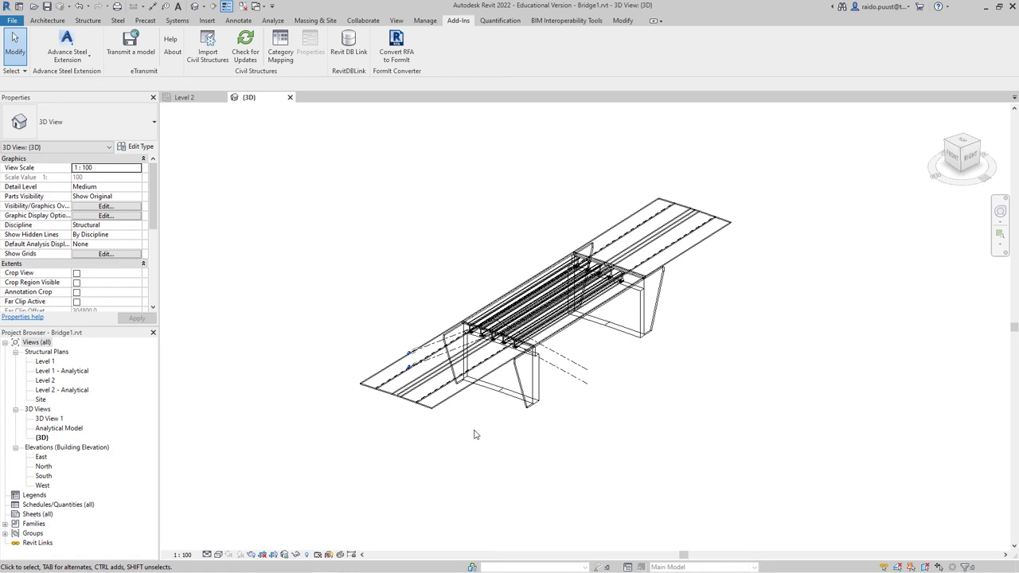
pyautogui.keyDown('shift'); pyautogui.moveTo(475, 432); pyautogui.dragTo(446, 458, button='middle'); pyautogui.keyUp('shift')
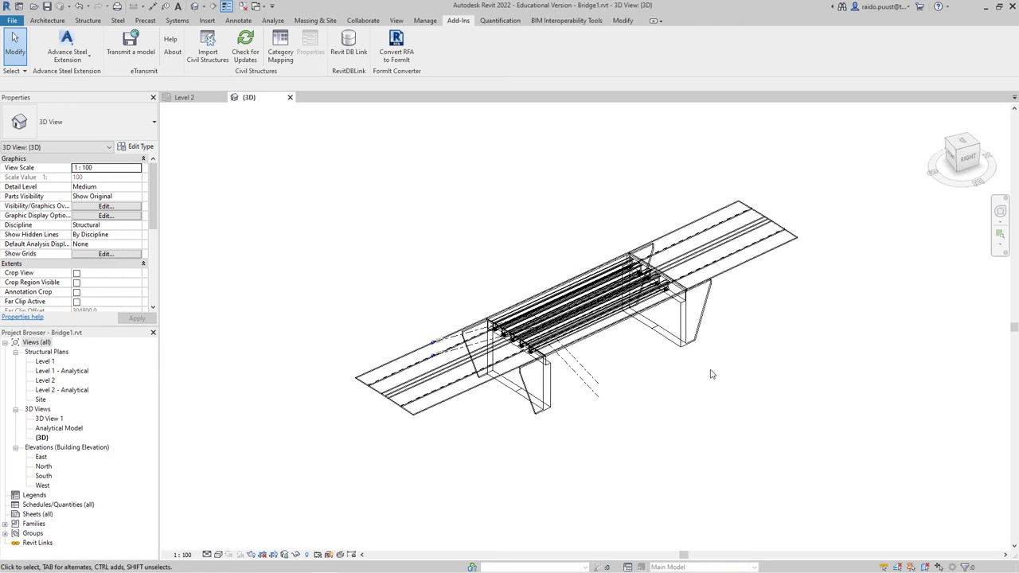
pyautogui.scroll(4, 724, 344)
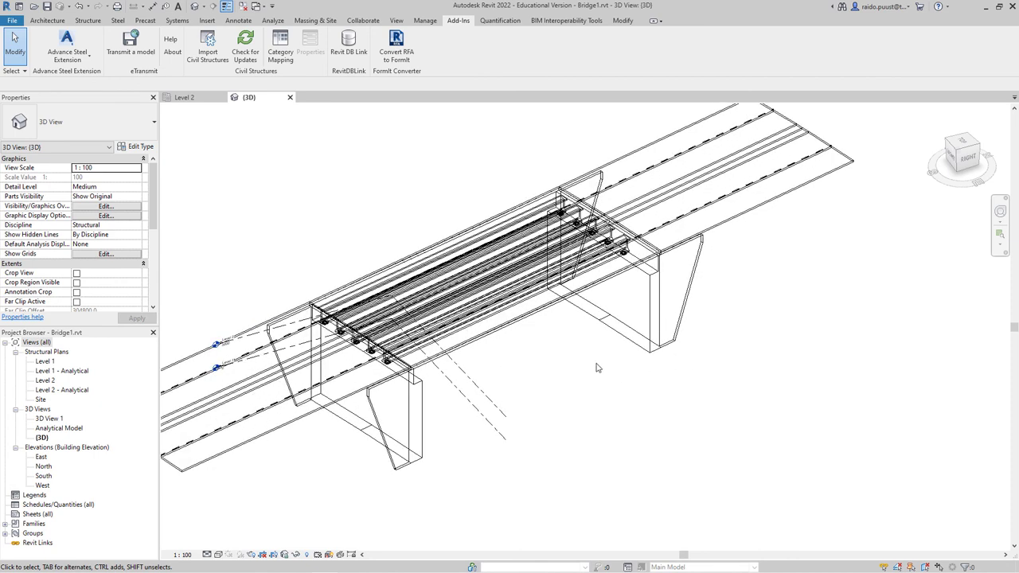
pyautogui.moveTo(616, 386); pyautogui.dragTo(628, 374, button='middle')
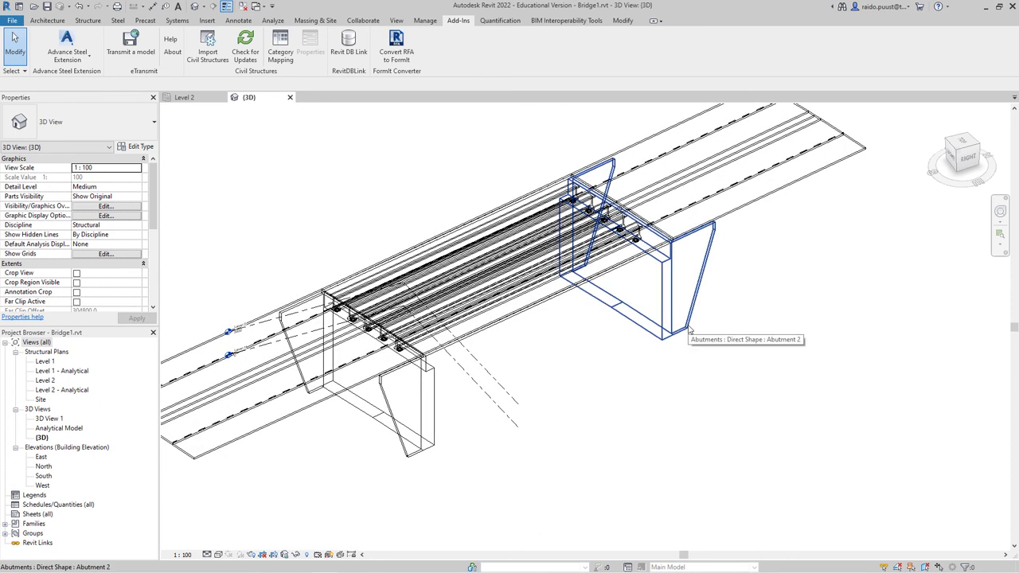
pyautogui.click(690, 330)
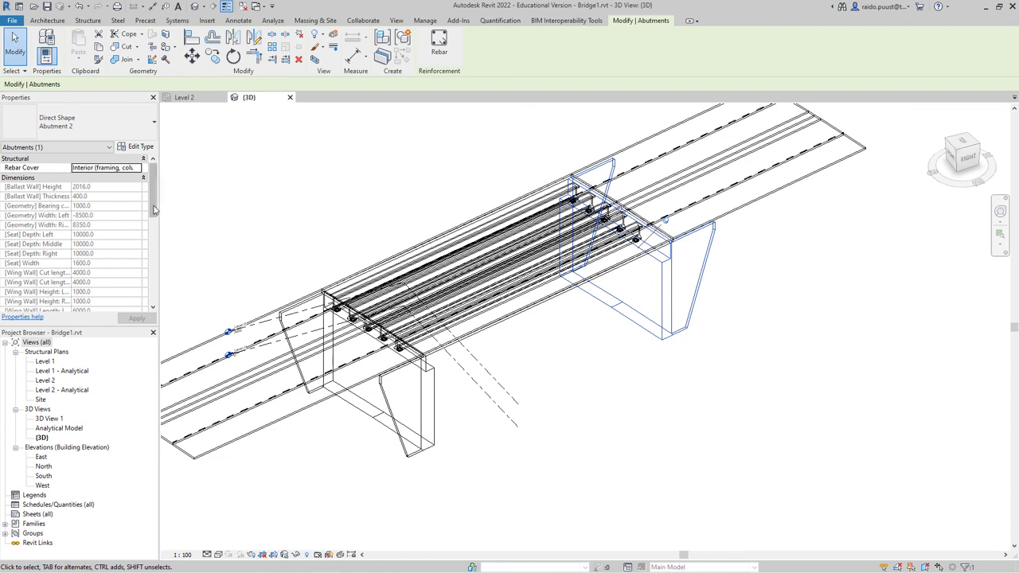
pyautogui.moveTo(151, 206)
pyautogui.mouseDown()
pyautogui.moveTo(150, 237)
pyautogui.moveTo(149, 199)
pyautogui.mouseUp()
pyautogui.moveTo(156, 217)
pyautogui.mouseDown()
pyautogui.moveTo(155, 260)
pyautogui.moveTo(147, 206)
pyautogui.mouseUp()
pyautogui.click(781, 388)
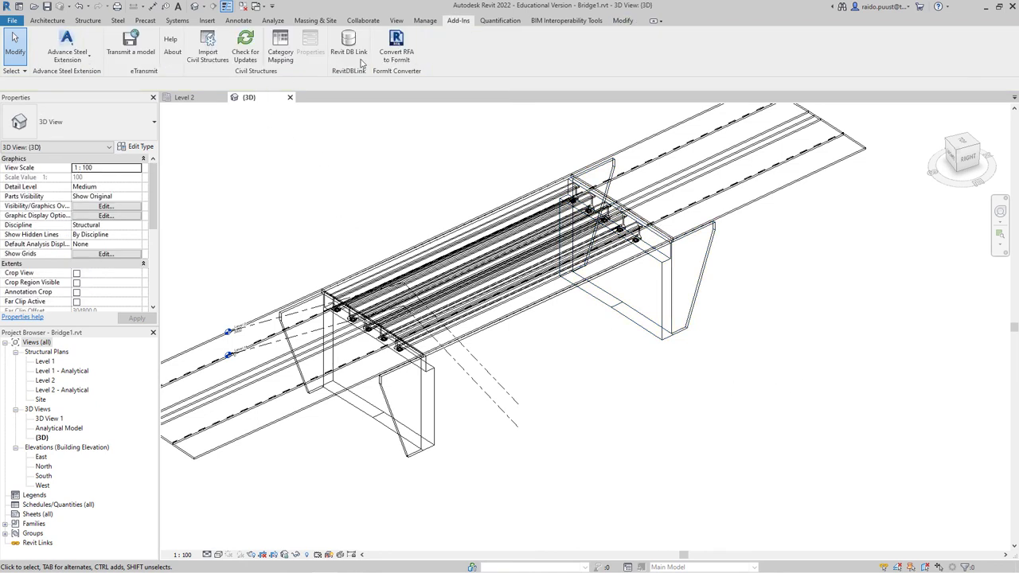
pyautogui.click(424, 21)
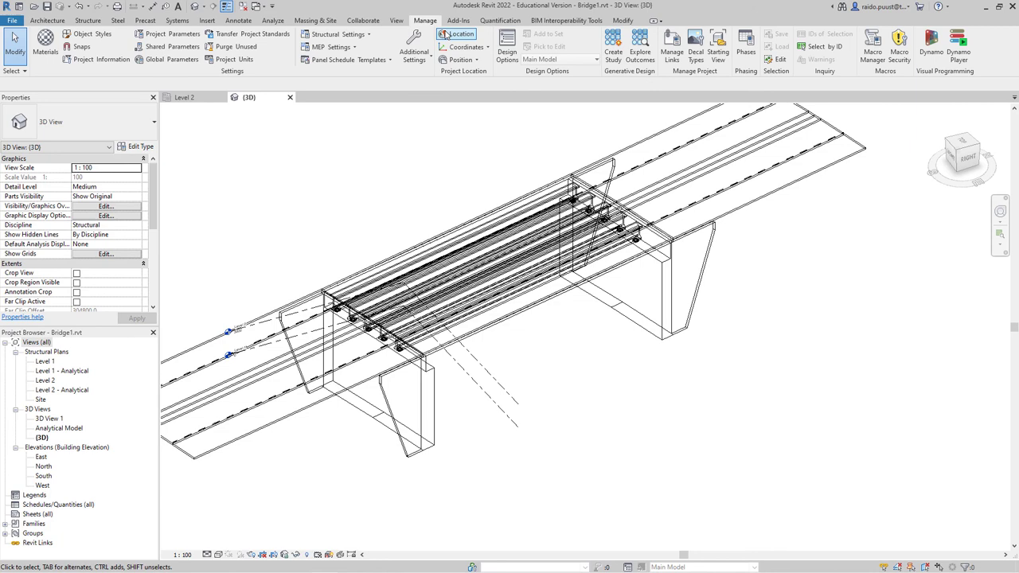
pyautogui.click(182, 34)
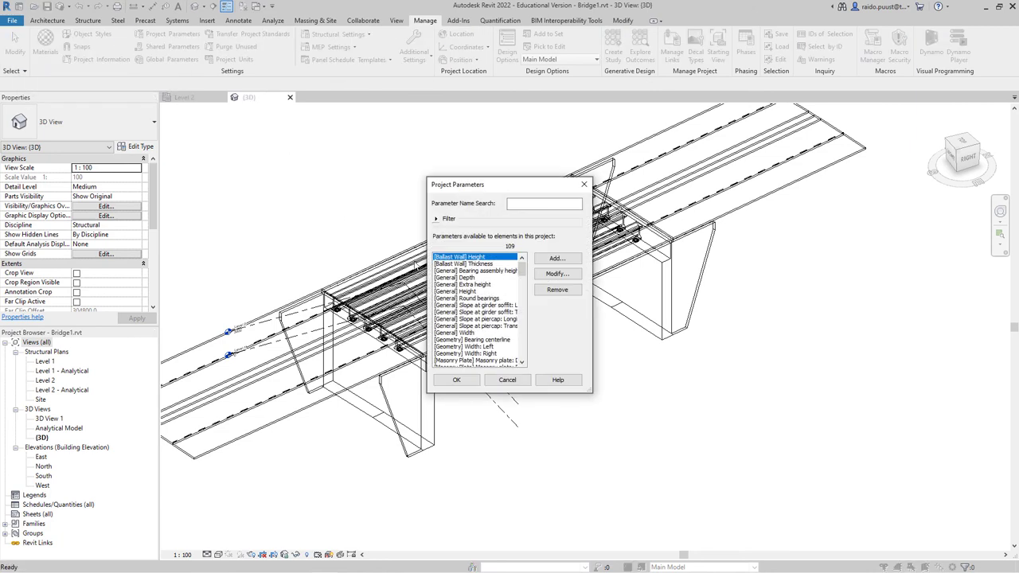
pyautogui.click(557, 259)
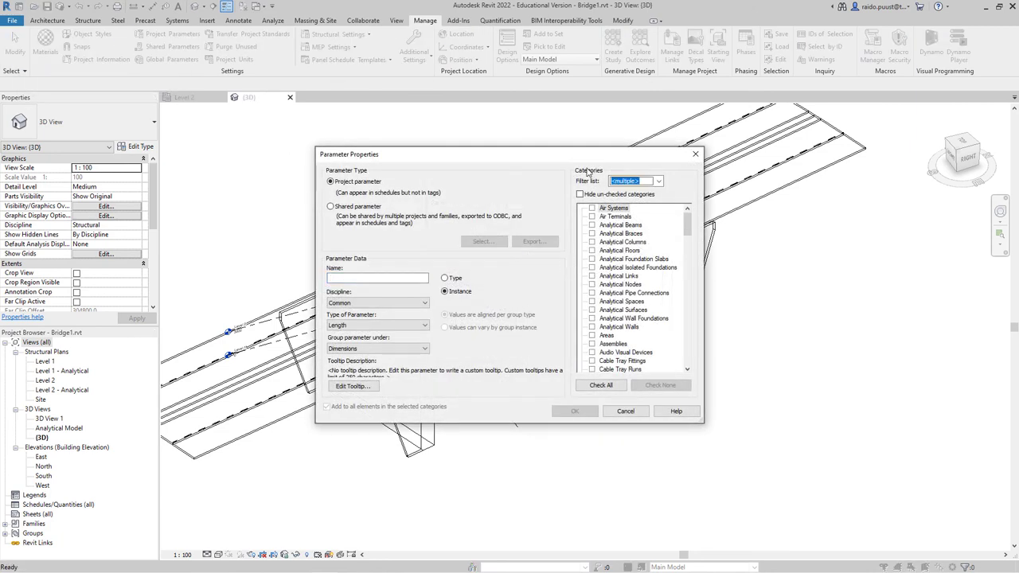
pyautogui.click(659, 182)
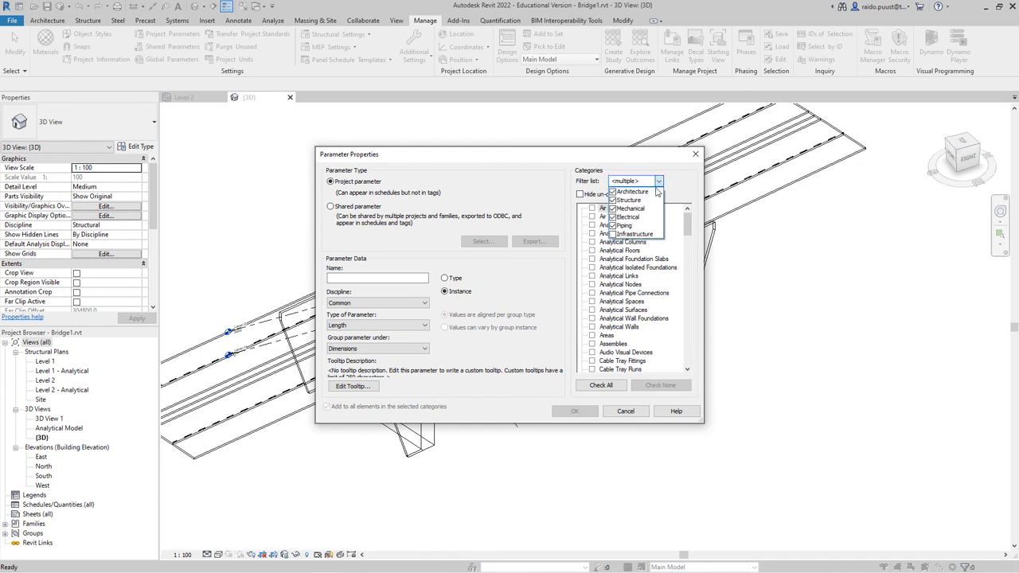
pyautogui.click(612, 234)
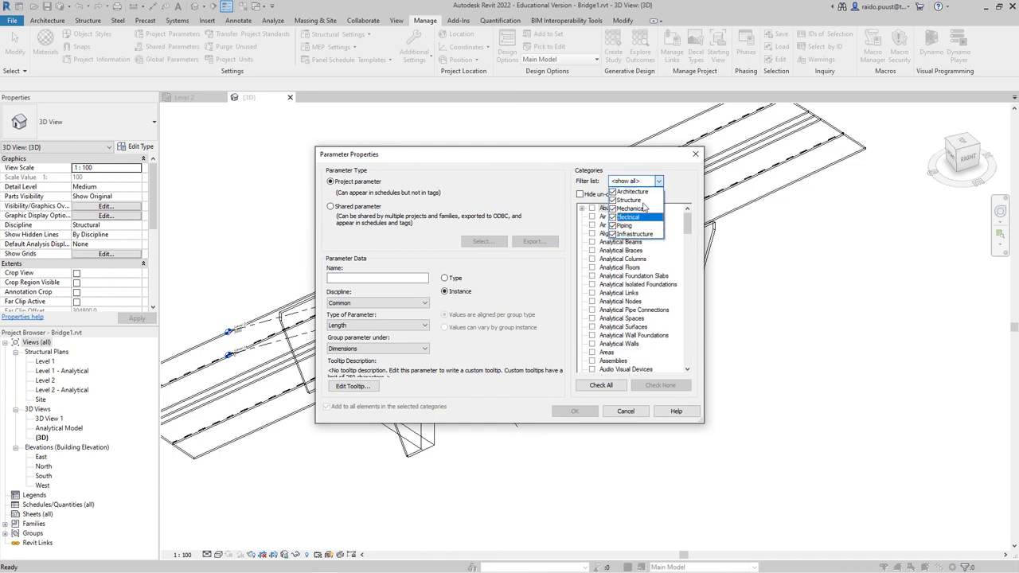
pyautogui.click(659, 181)
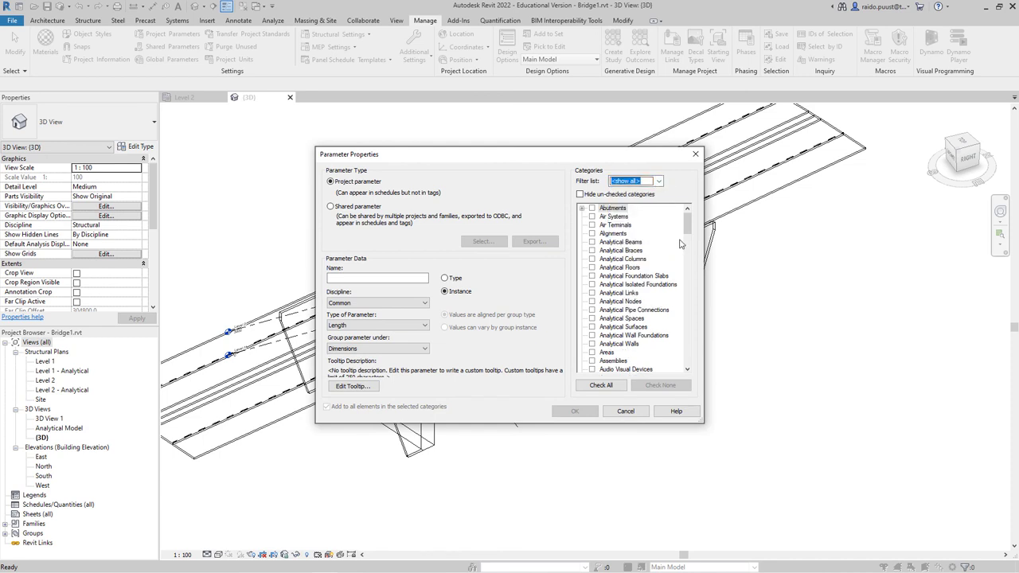
pyautogui.scroll(-4, 654, 312)
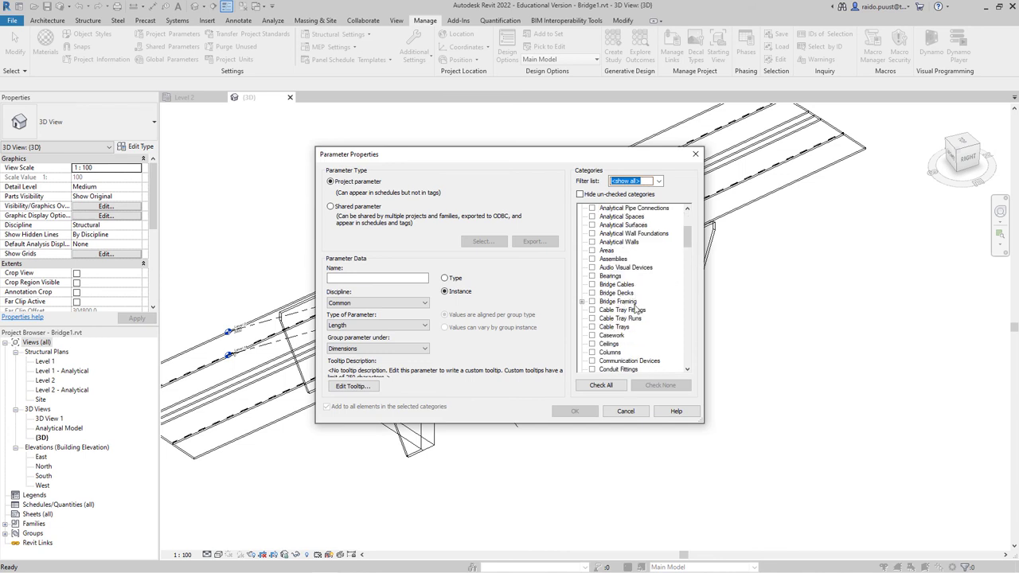
pyautogui.scroll(-4, 673, 342)
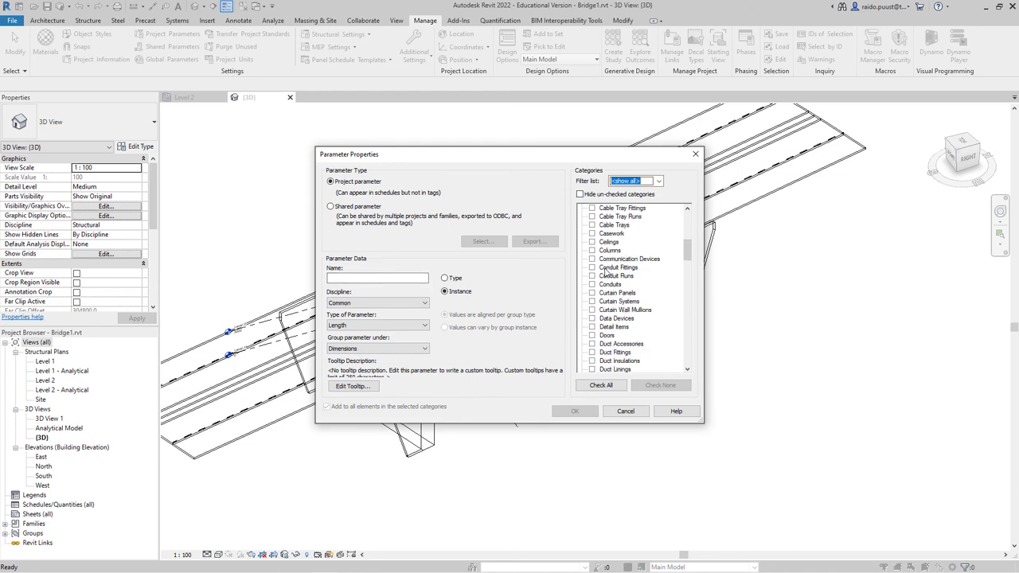
pyautogui.click(626, 411)
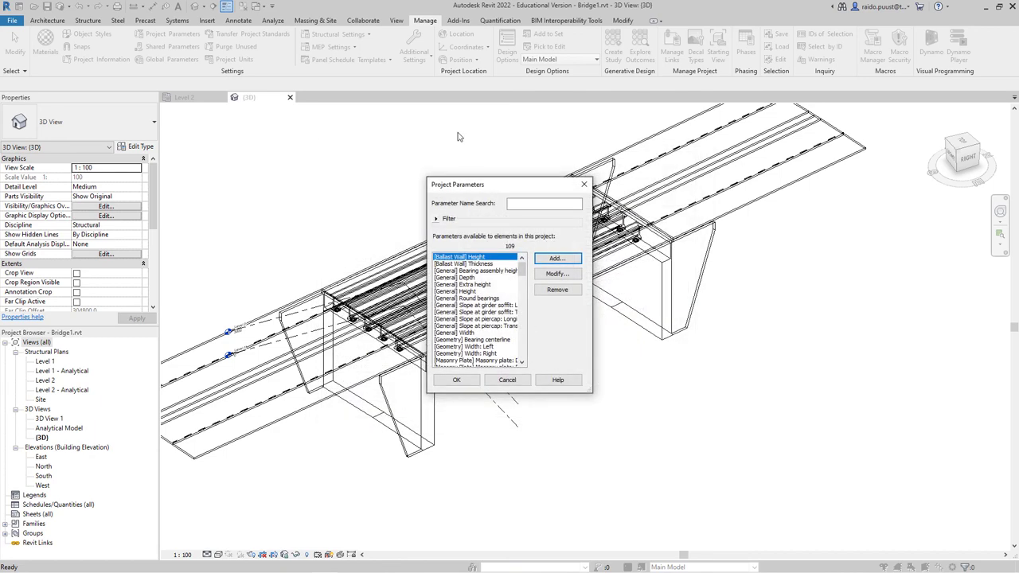
pyautogui.click(507, 380)
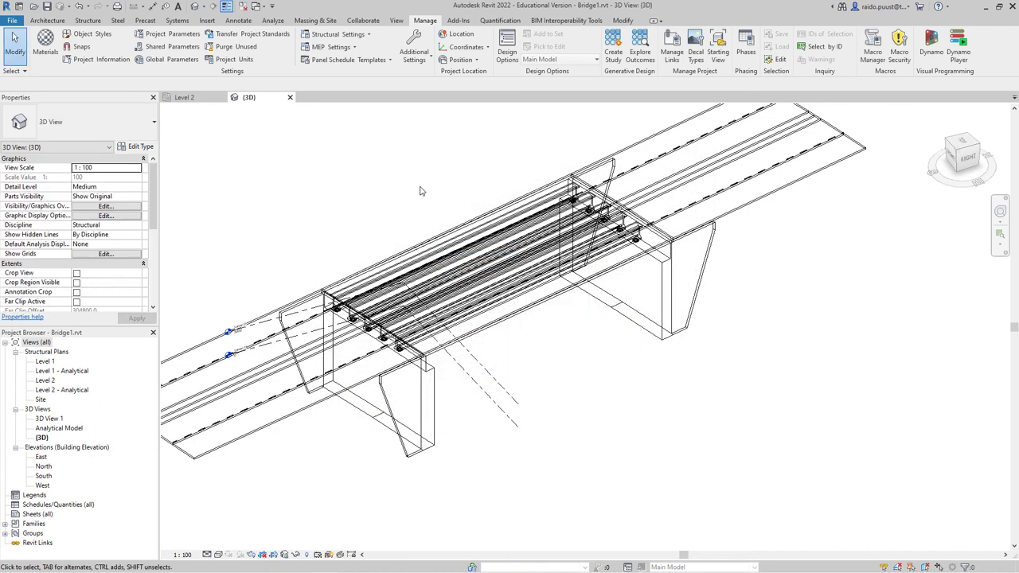
pyautogui.click(396, 20)
pyautogui.click(577, 53)
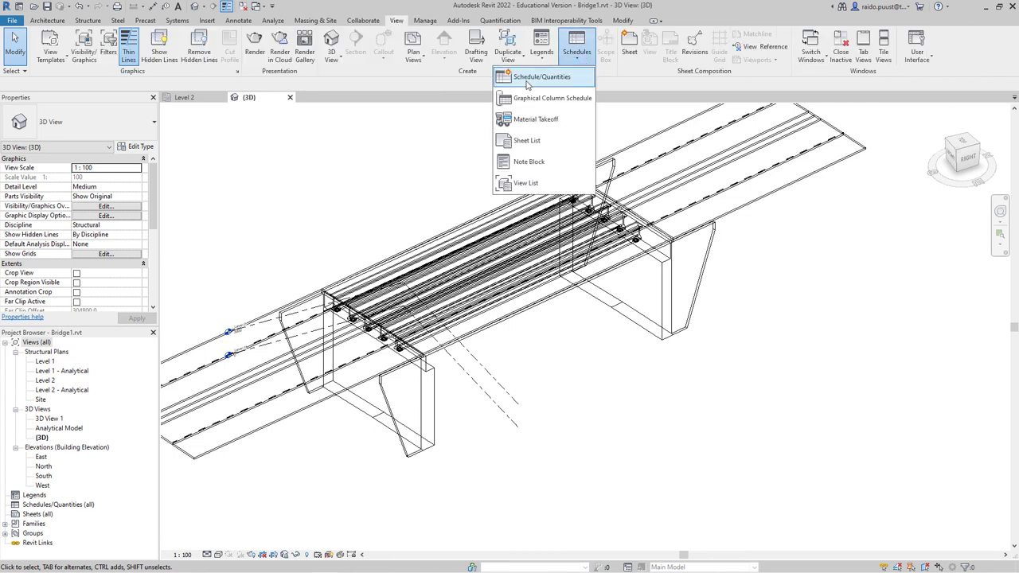
pyautogui.click(527, 78)
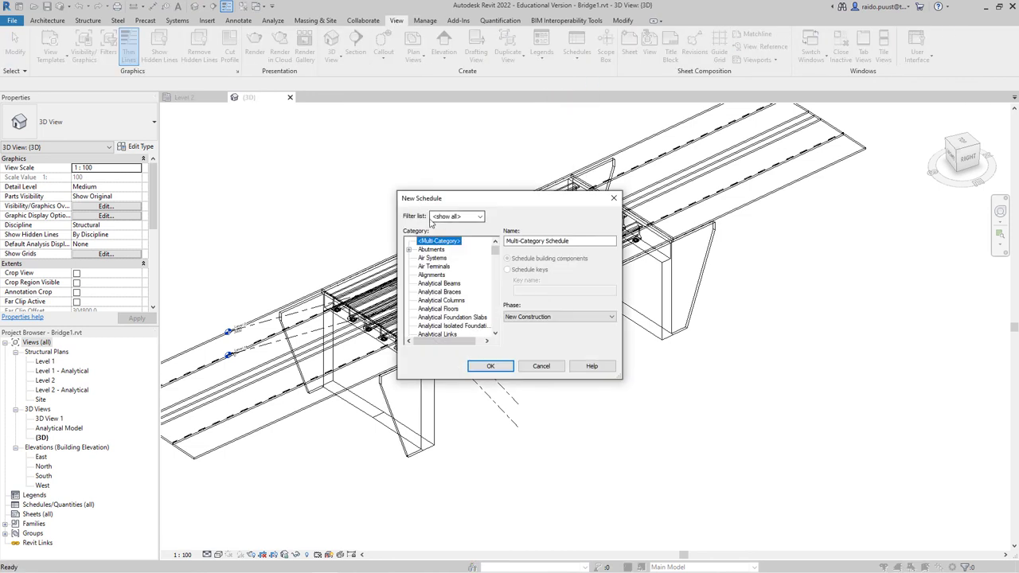
pyautogui.click(459, 218)
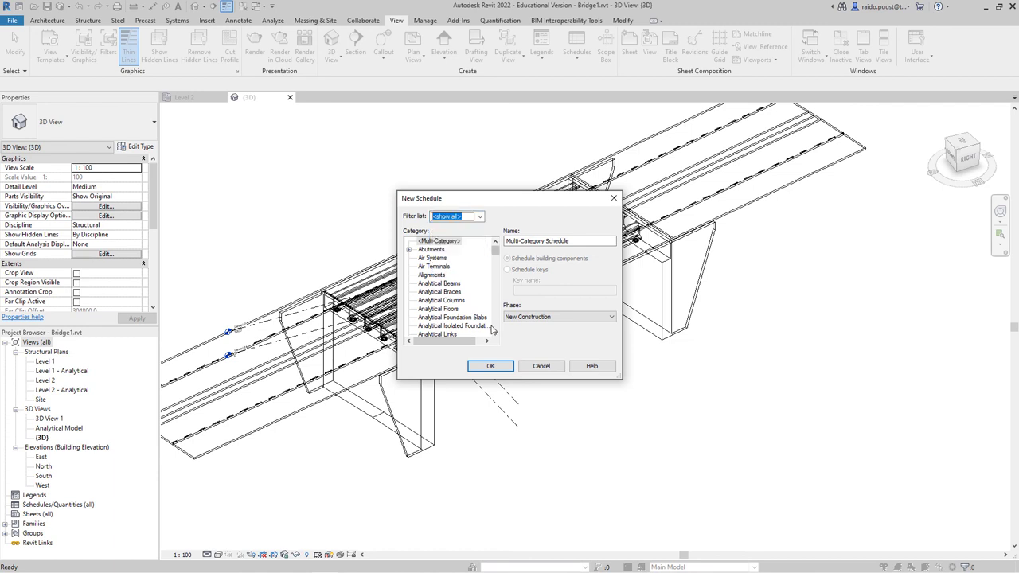
pyautogui.scroll(-8, 494, 327)
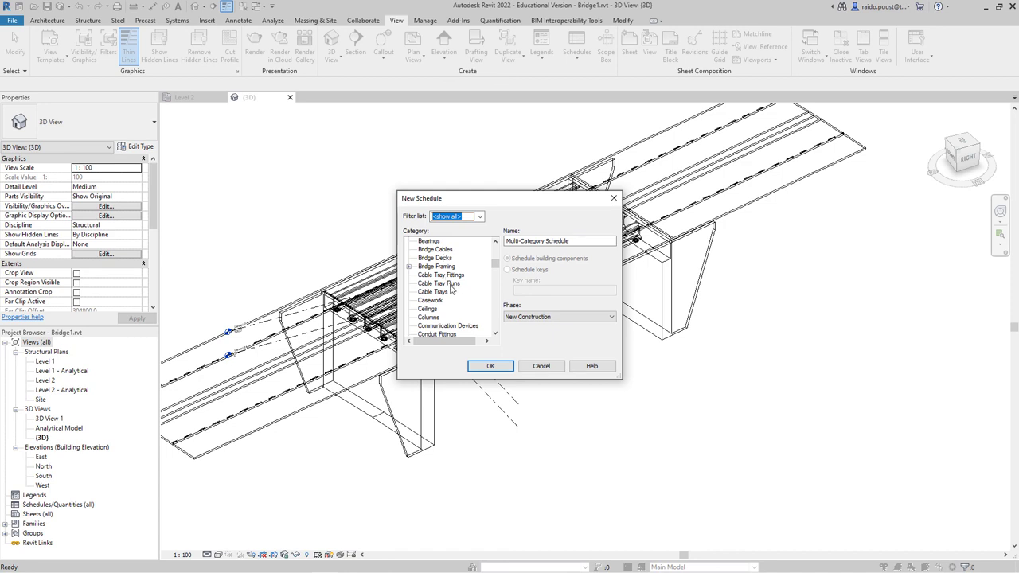
pyautogui.click(532, 366)
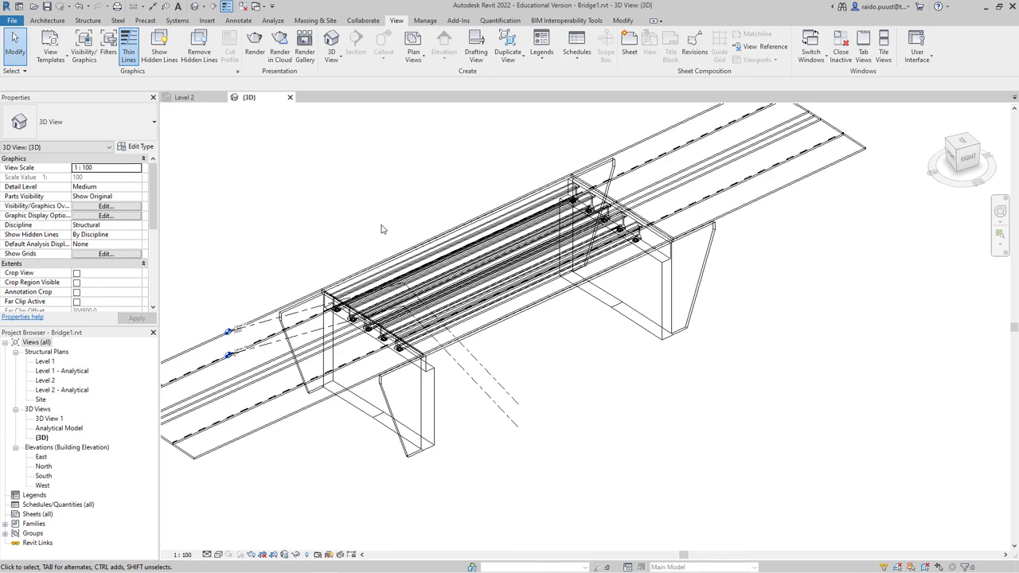
pyautogui.scroll(-3, 425, 209)
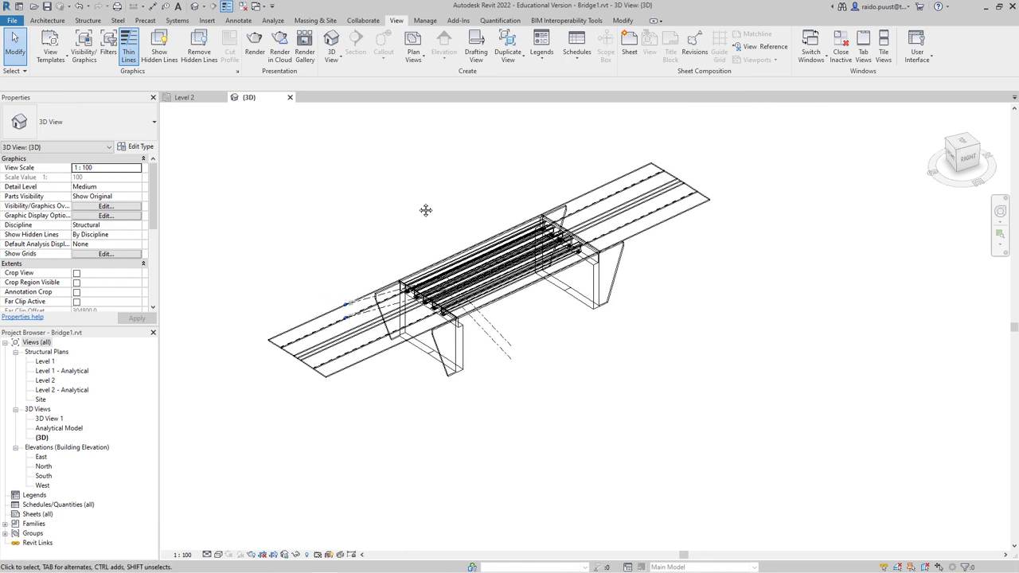